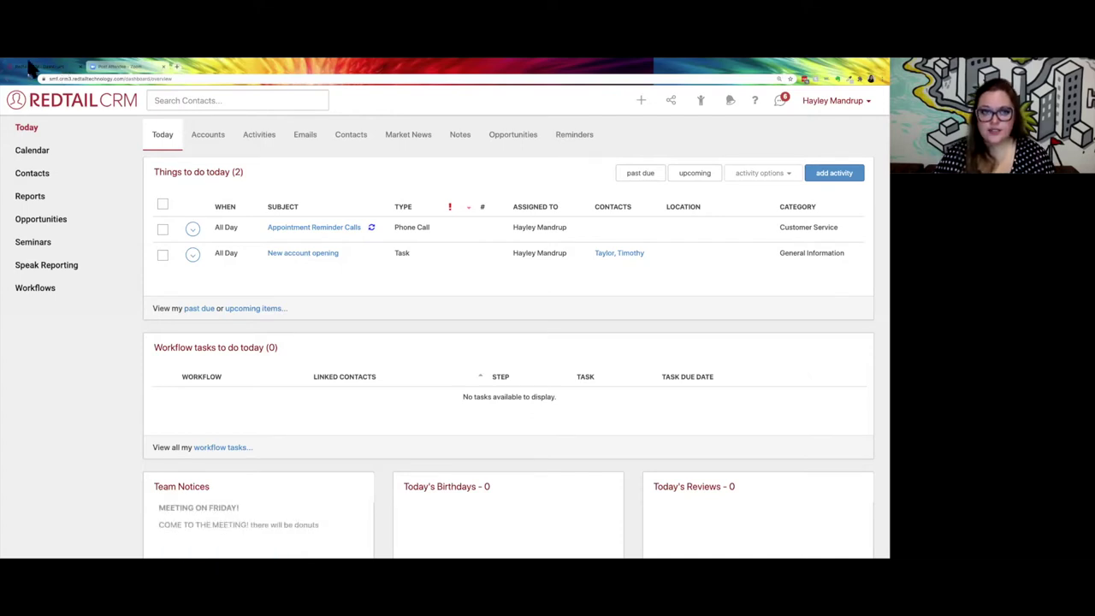
- Search contacts by the client's first name and open her record from the results
left_click(185, 101)
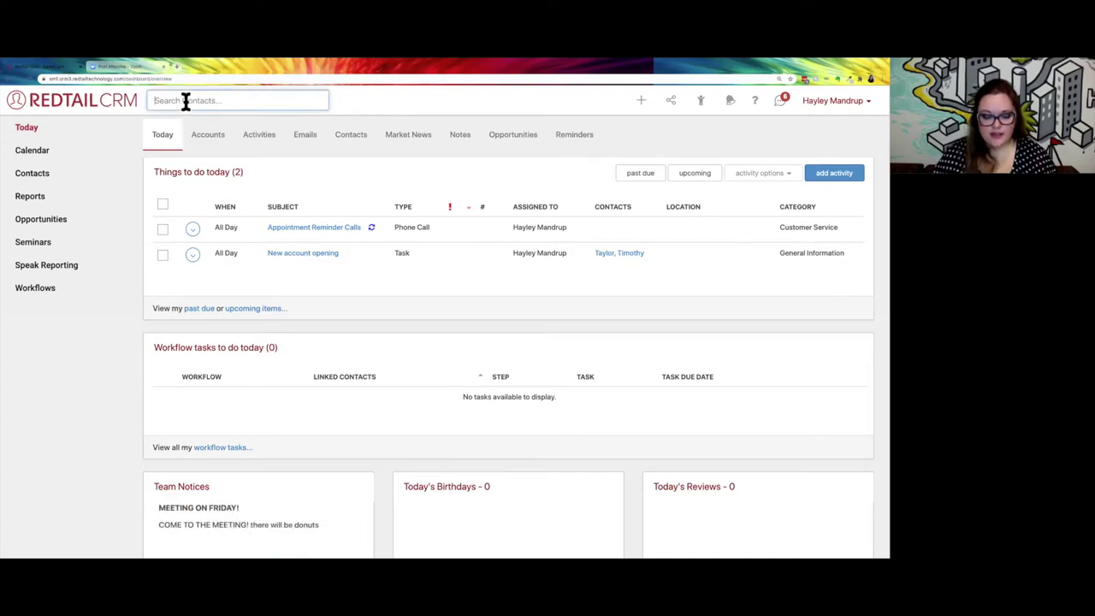
type("h")
key("BackSpace")
type("dolly")
key("Return")
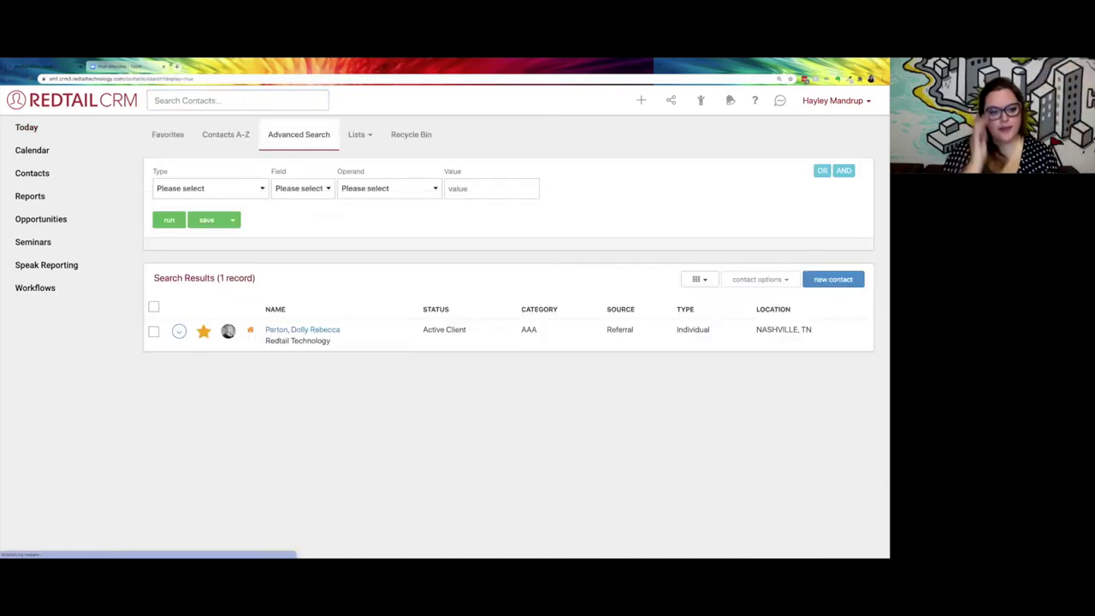
left_click(282, 334)
mouse_move(283, 335)
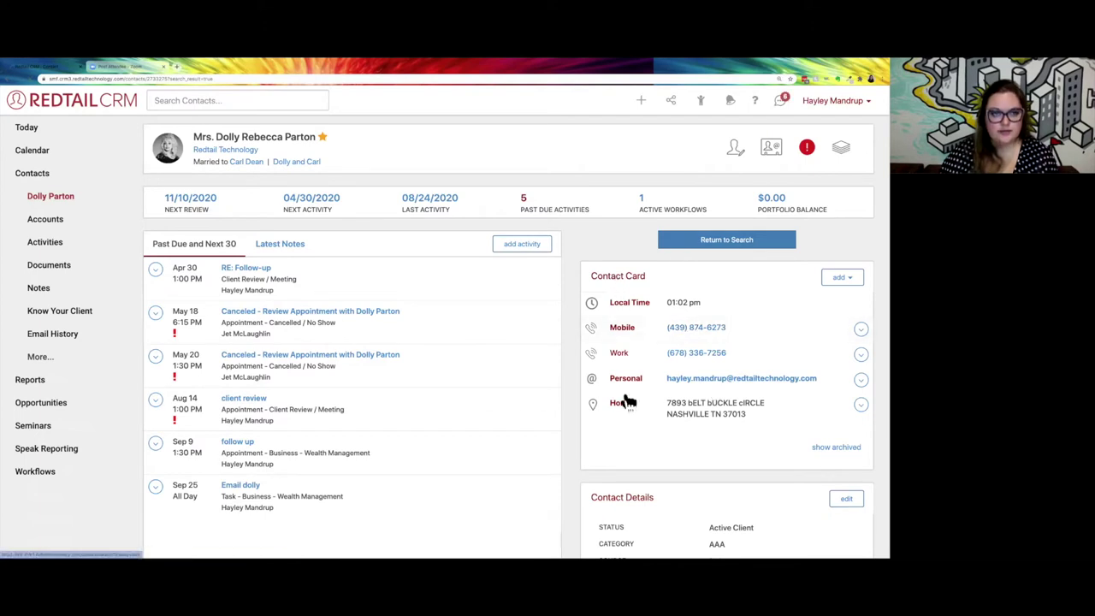
- Scroll down to the Contact Details card and highlight its heading
scroll(668, 417, "down", 5)
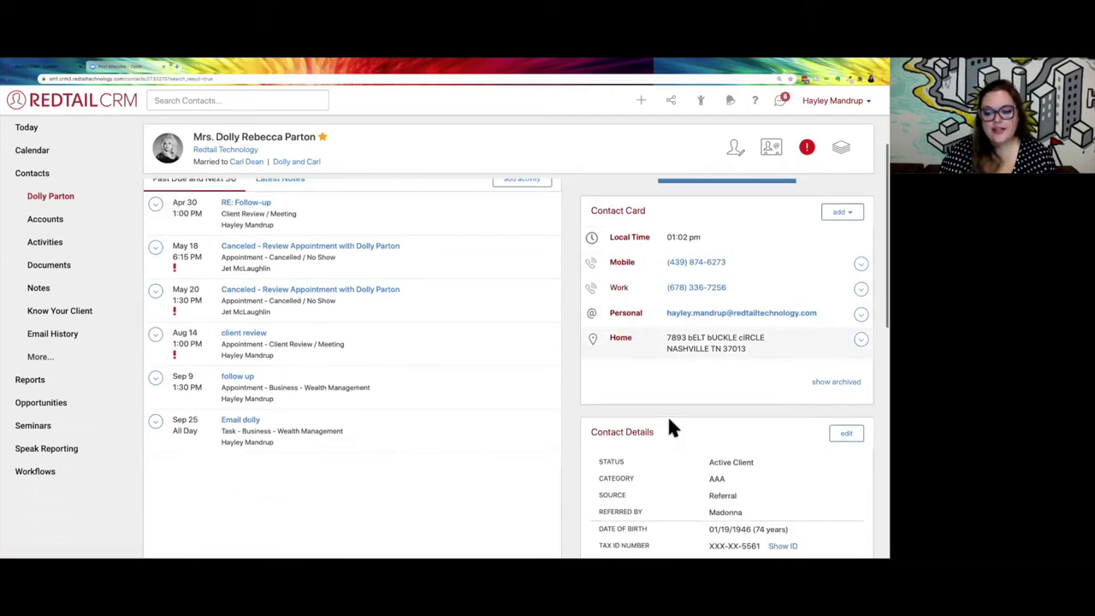
scroll(671, 428, "down", 1)
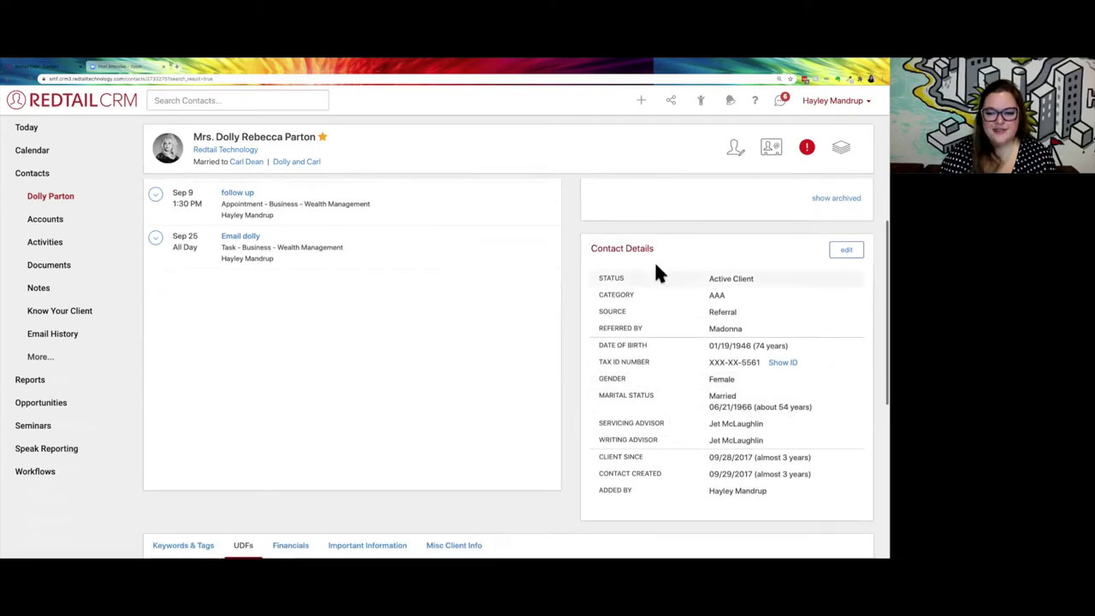
left_click_drag(589, 248, 650, 247)
triple_click(651, 248)
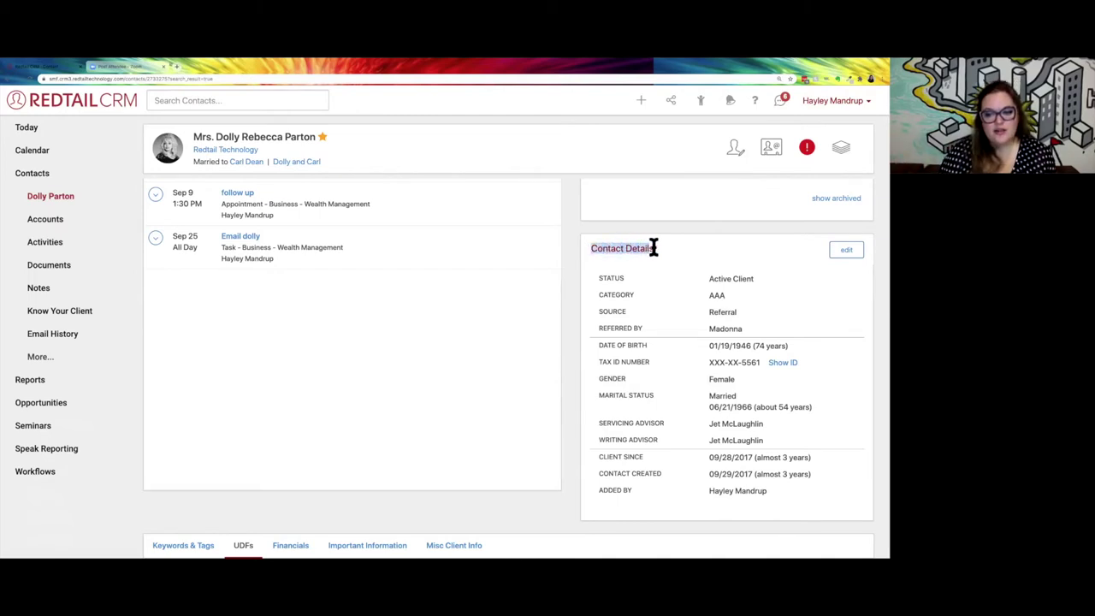
left_click(655, 251)
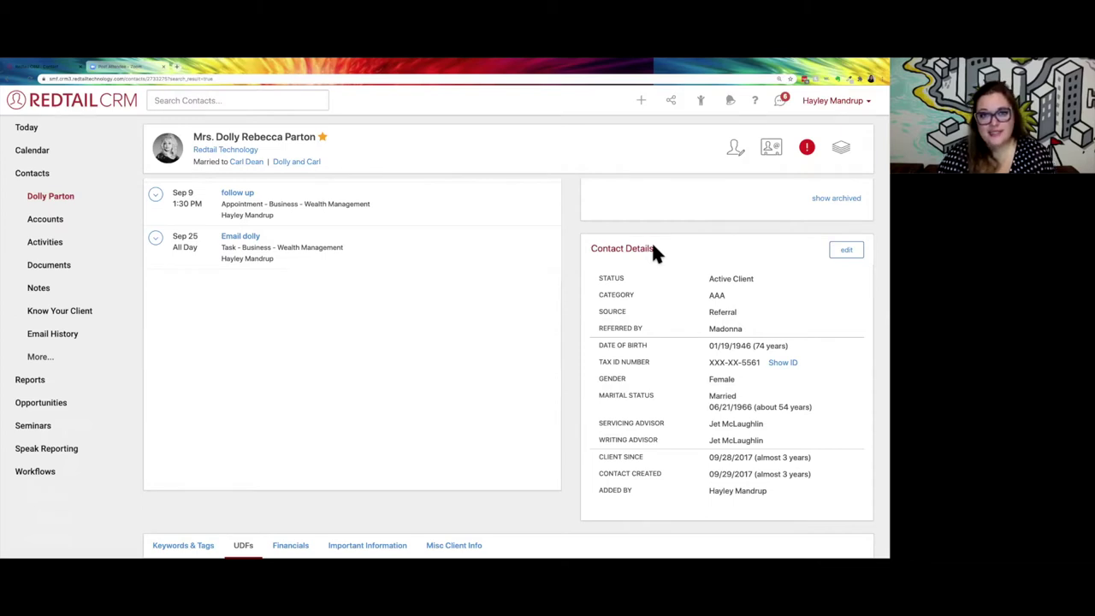
left_click_drag(591, 248, 650, 248)
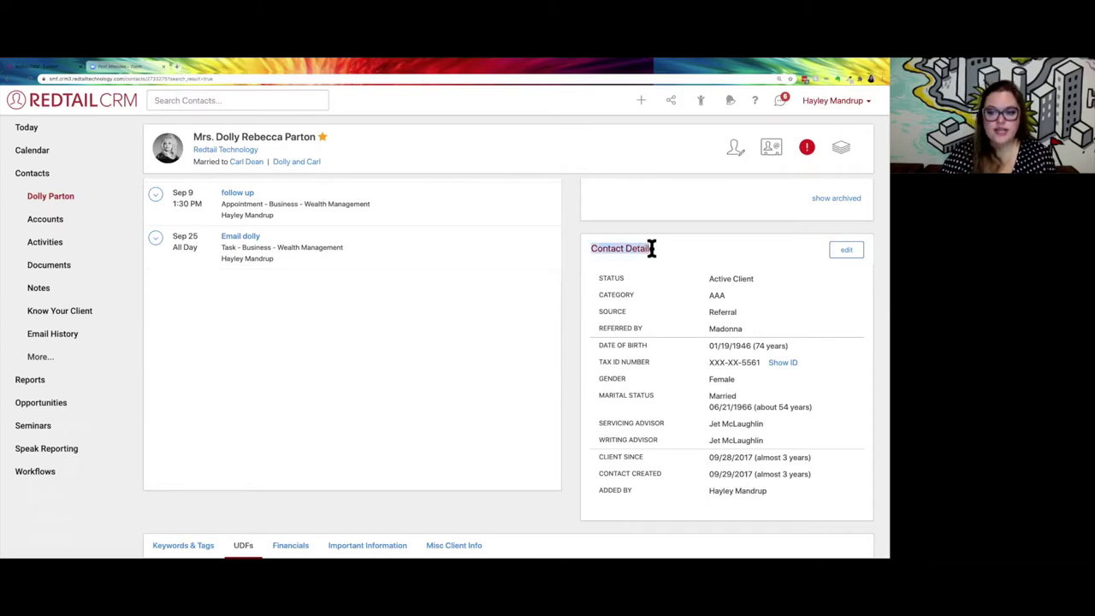
left_click(715, 294)
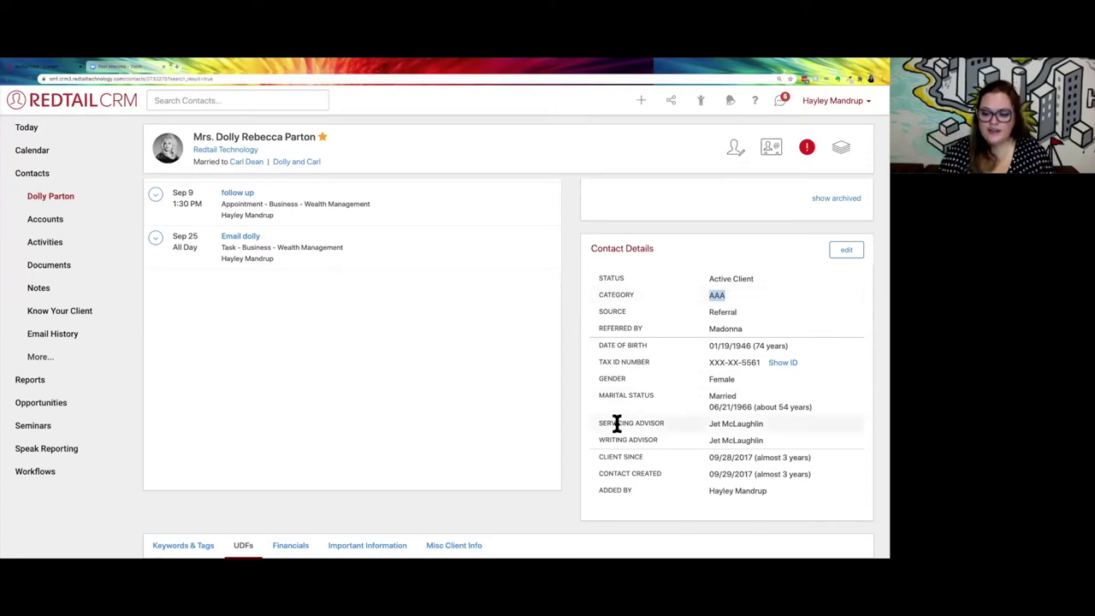
- Highlight the Servicing Advisor label and name, then open Contact Details for editing
left_click_drag(598, 422, 665, 428)
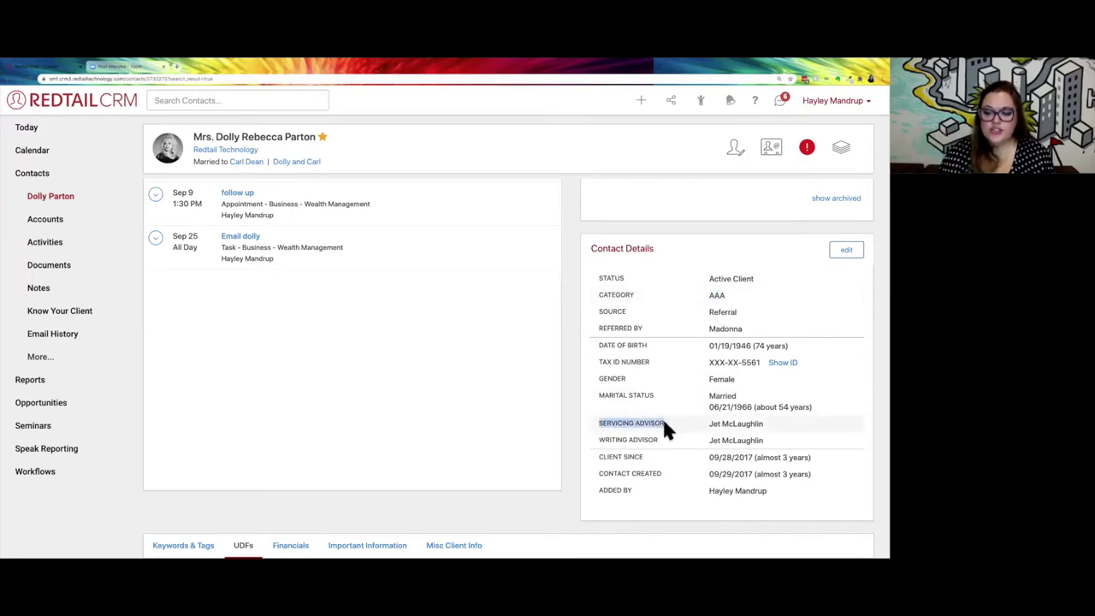
left_click_drag(706, 422, 766, 443)
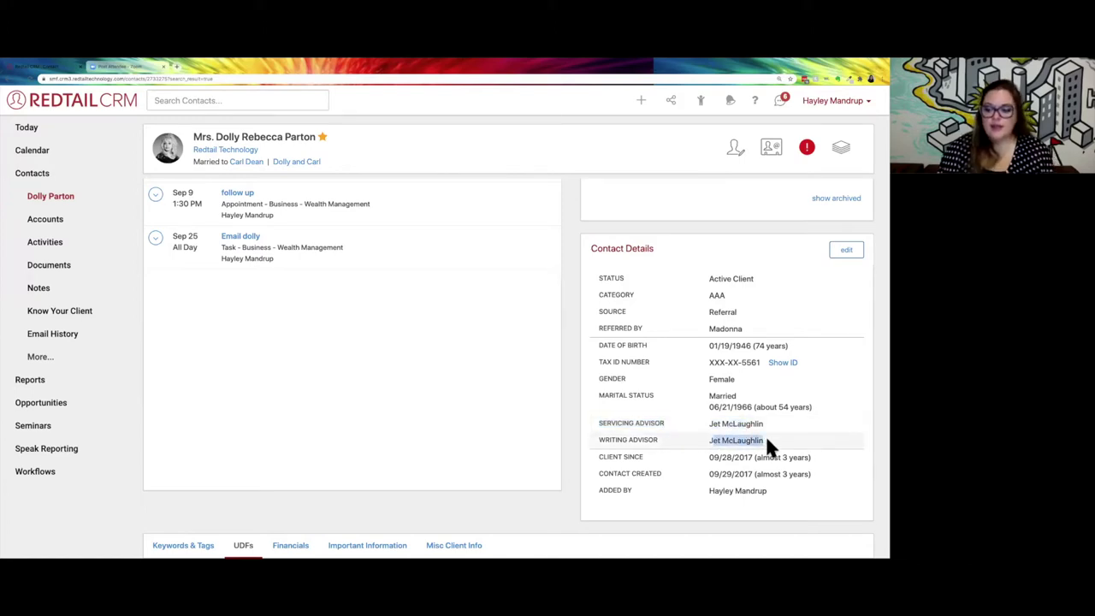
left_click(767, 442)
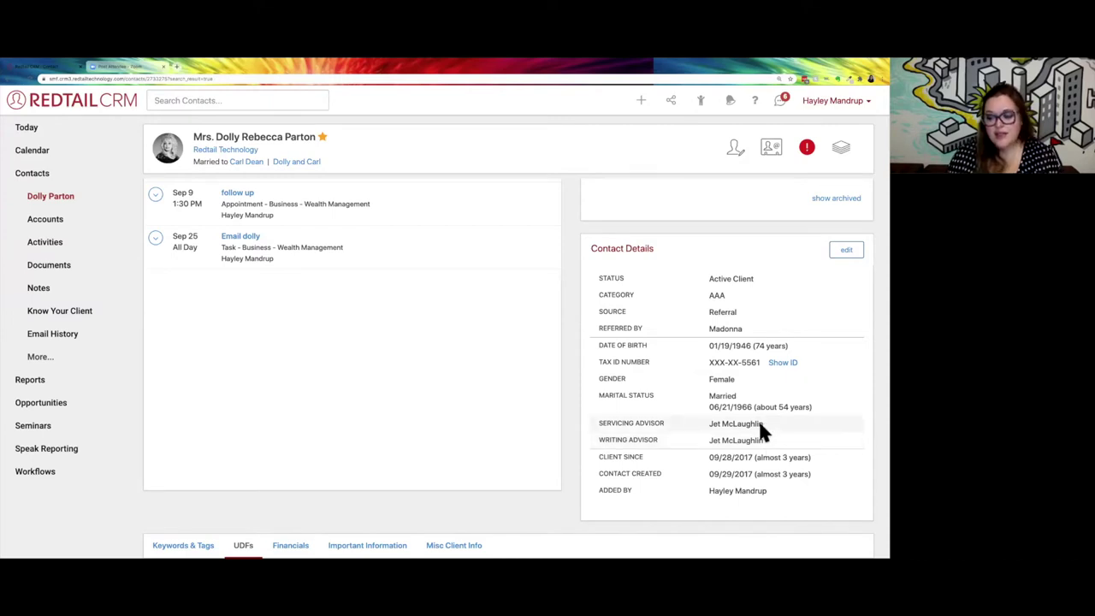
left_click_drag(764, 425, 702, 425)
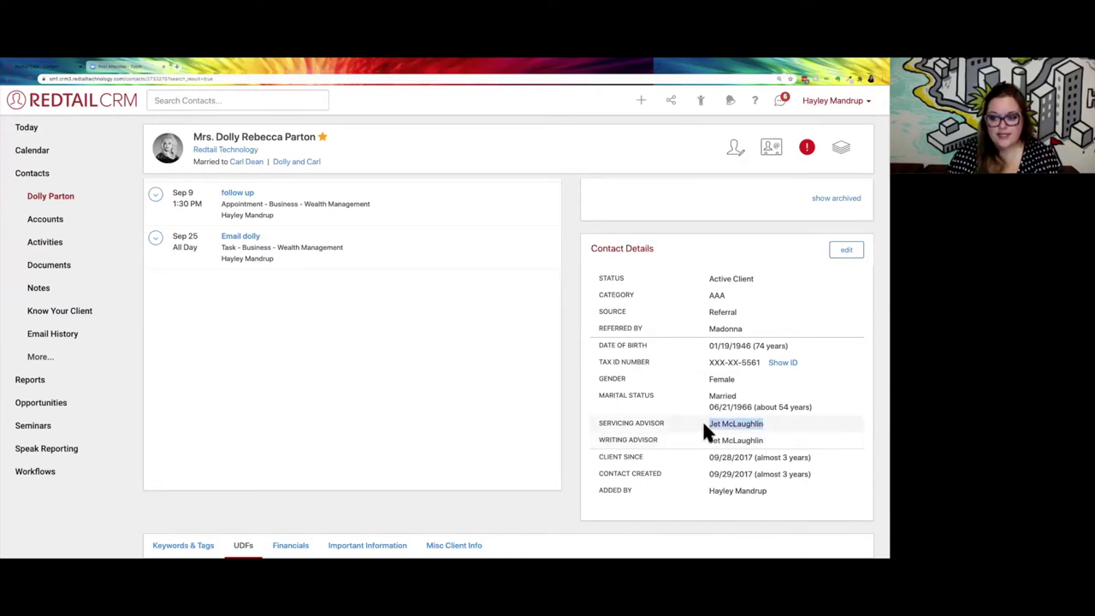
left_click(845, 251)
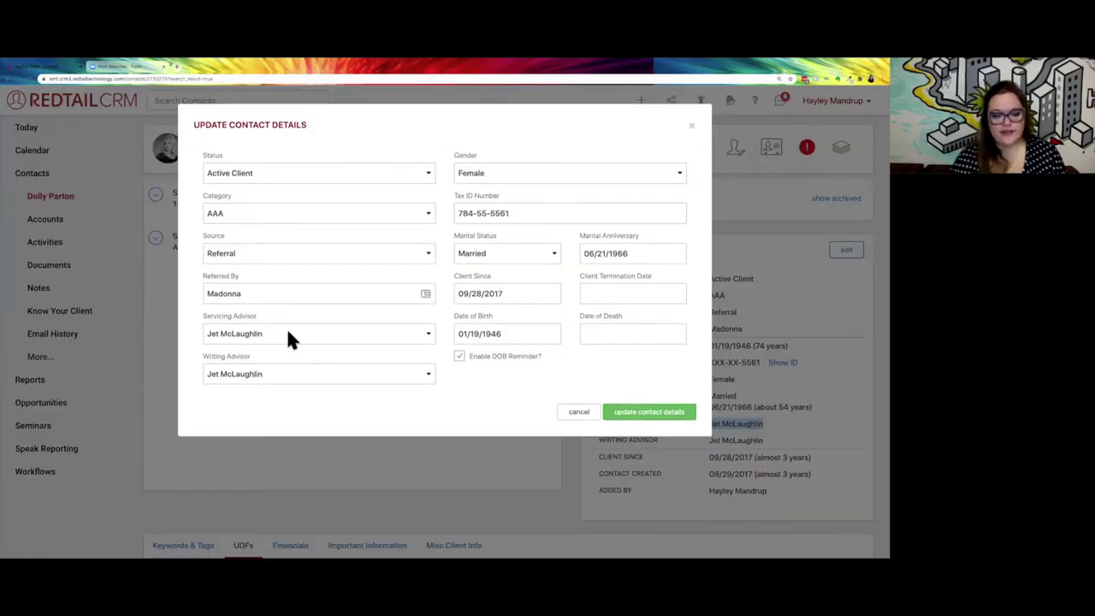
- Review the Servicing and Writing Advisor lists, then close the edit form without saving
left_click(289, 338)
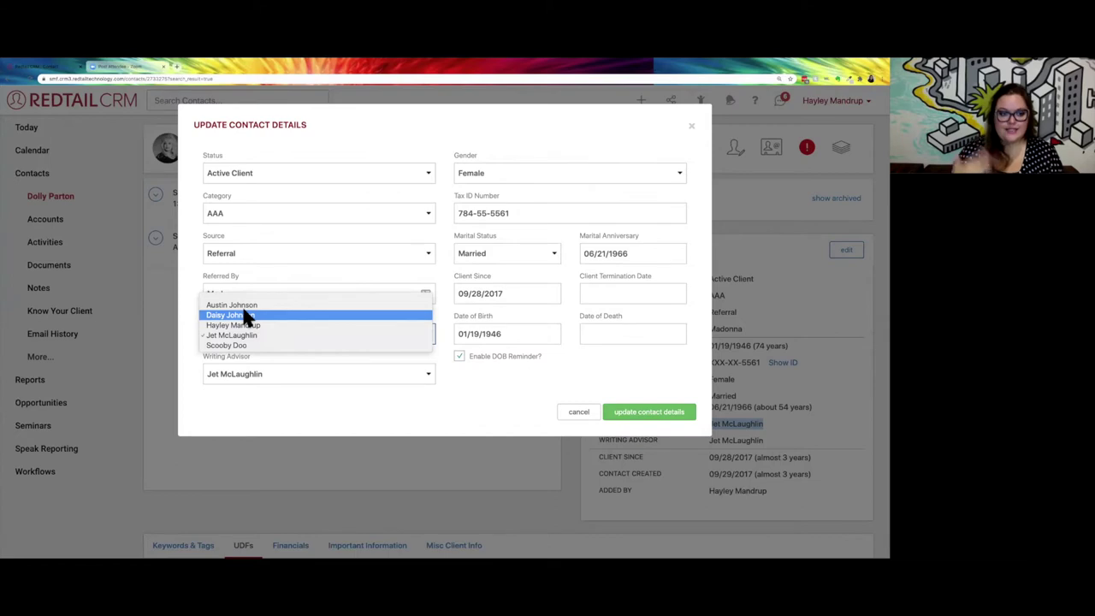
left_click(191, 315)
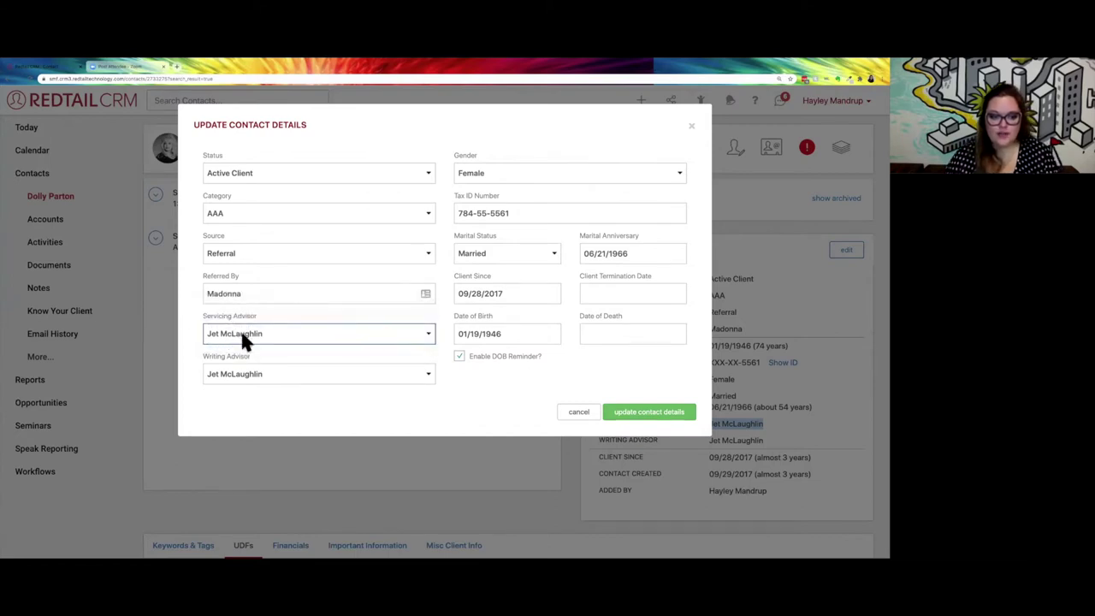
left_click(237, 376)
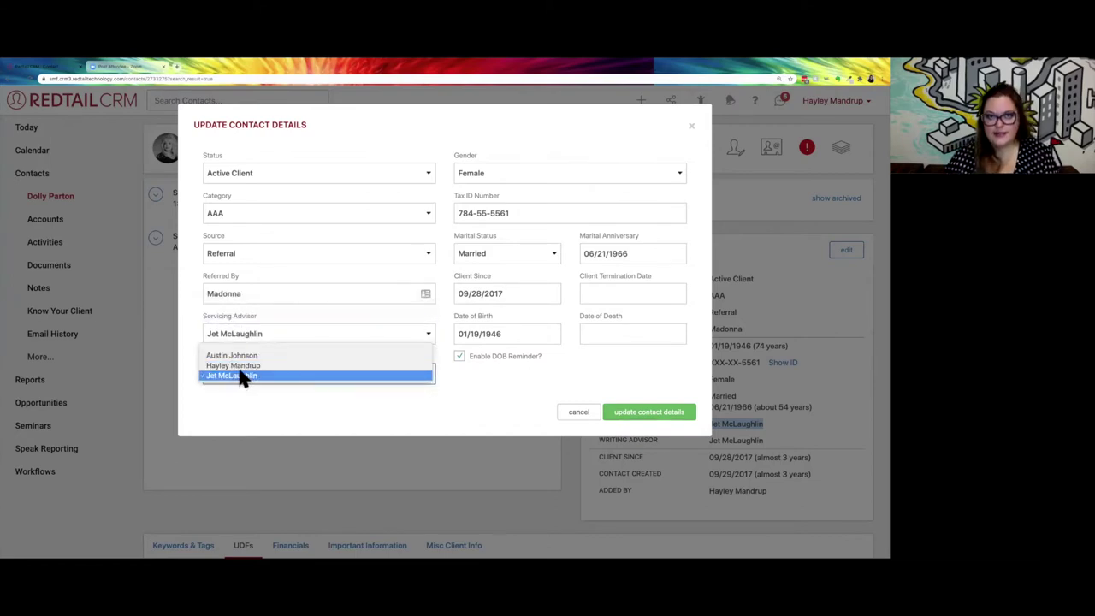
left_click(231, 375)
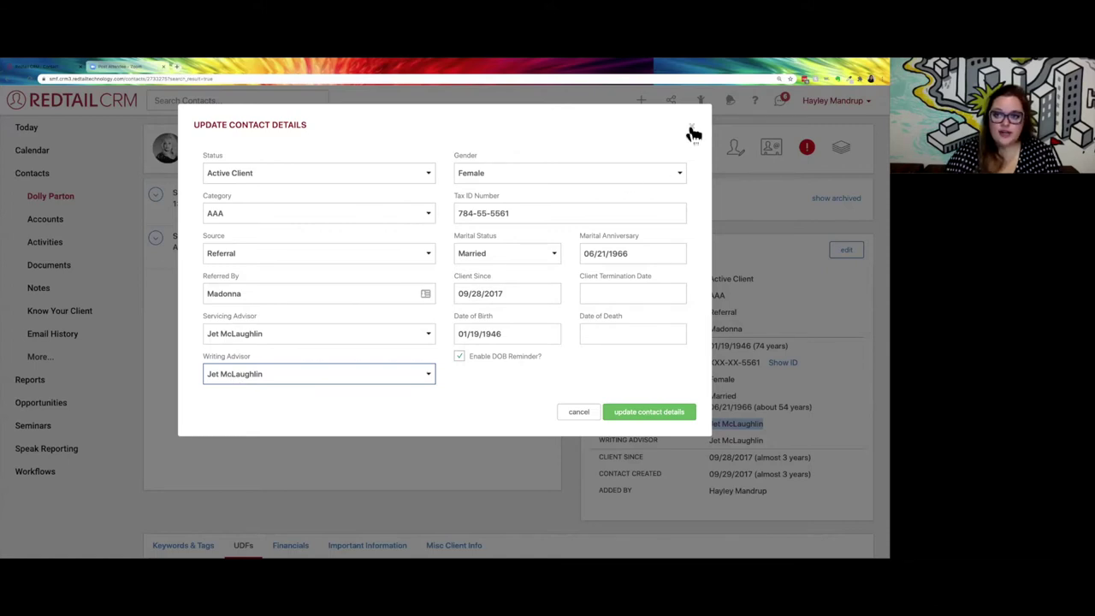
scroll(693, 129, "down", 1)
left_click(831, 109)
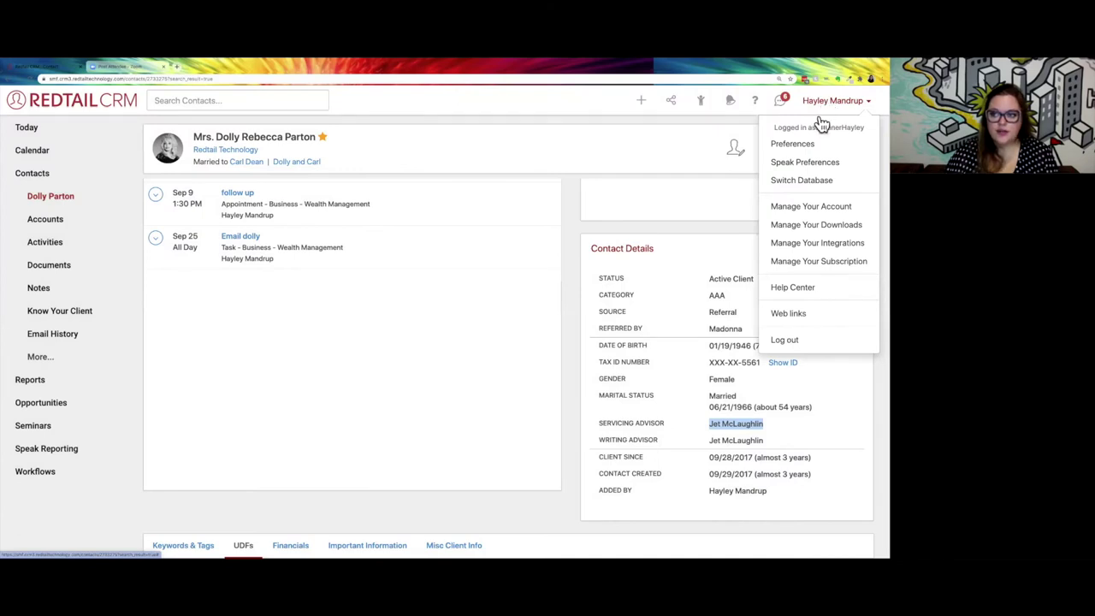
- Open Manage Your Account in a new browser tab and switch to it
right_click(812, 208)
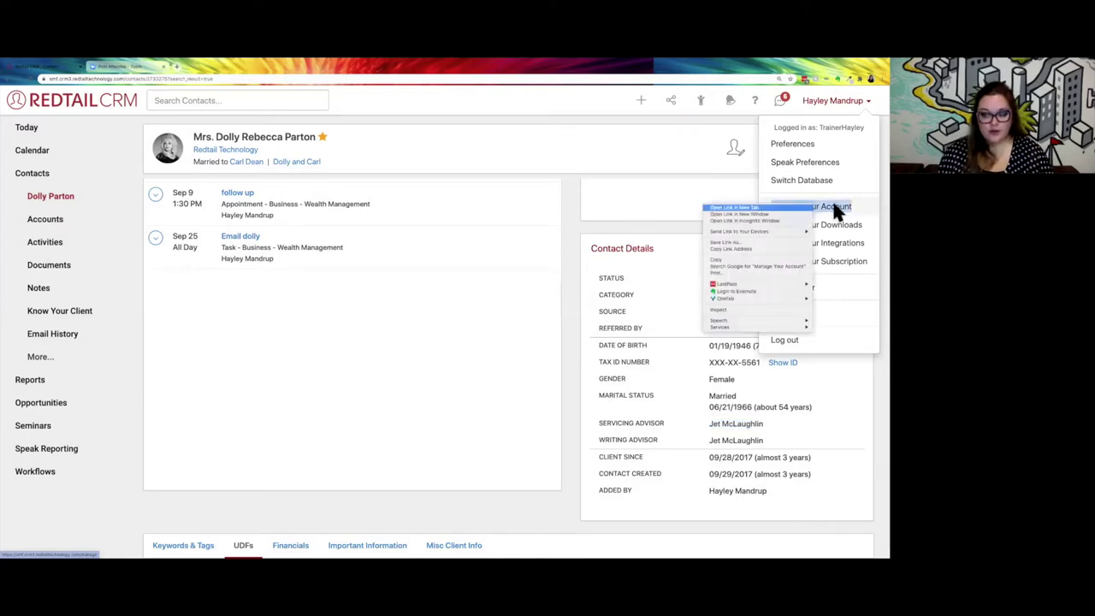
left_click(778, 207)
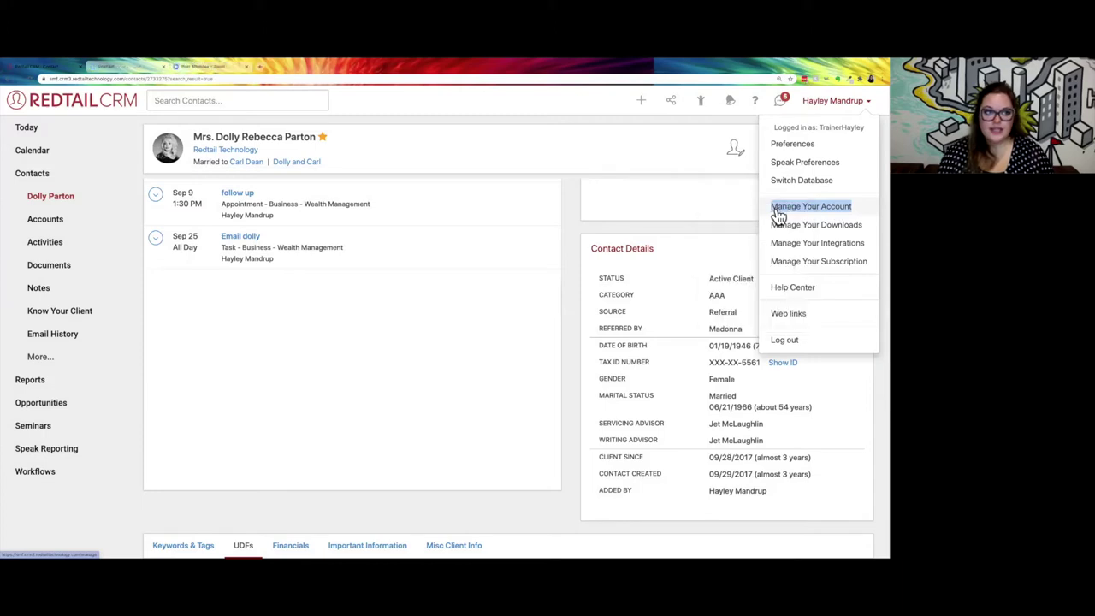
left_click(627, 224)
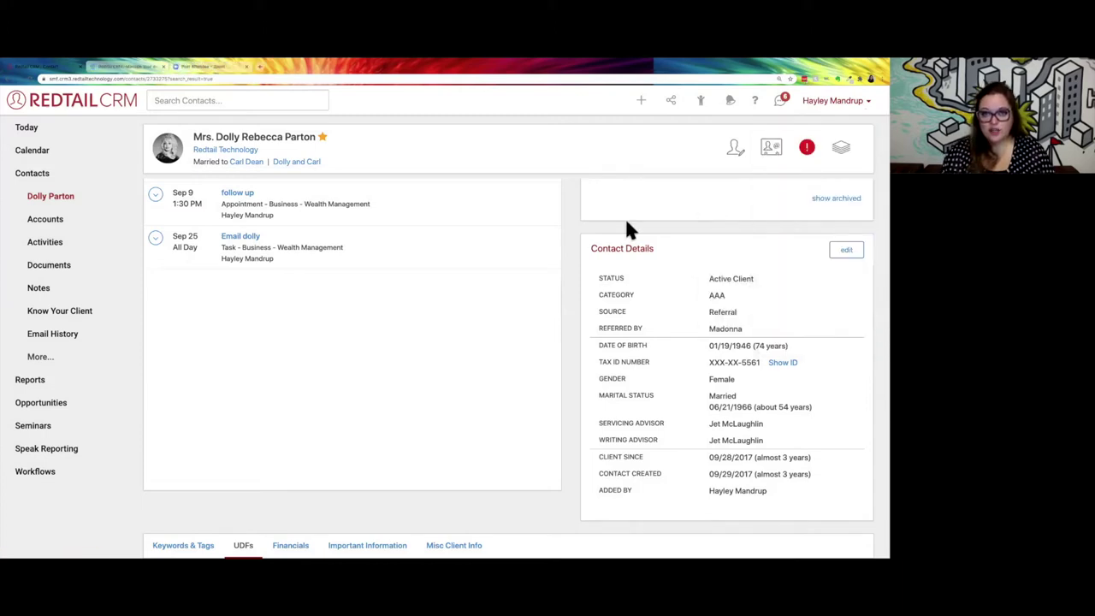
left_click(133, 68)
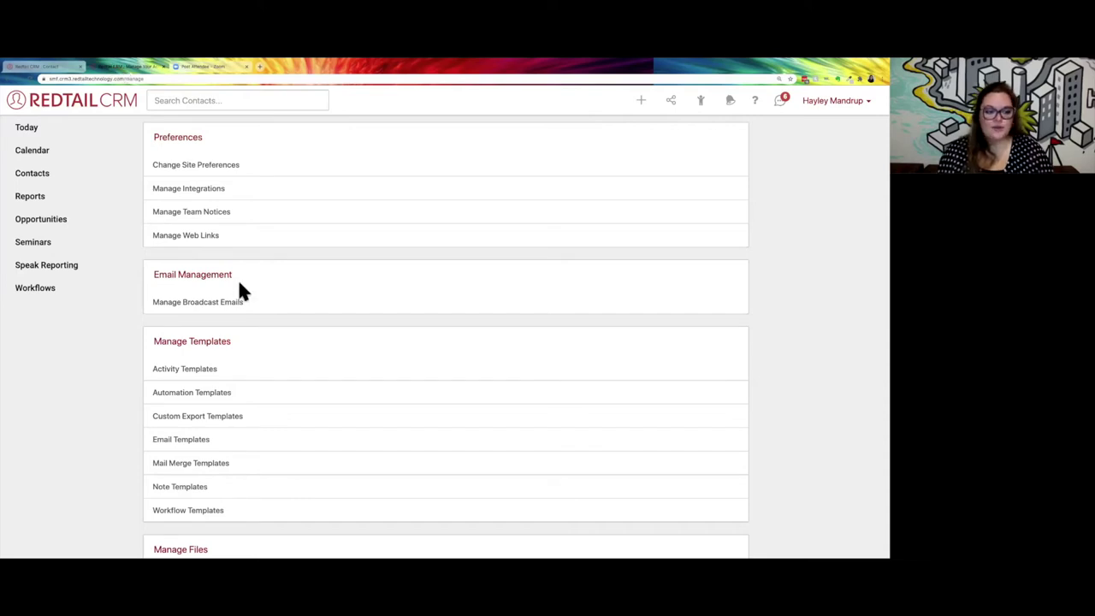
scroll(239, 290, "down", 4)
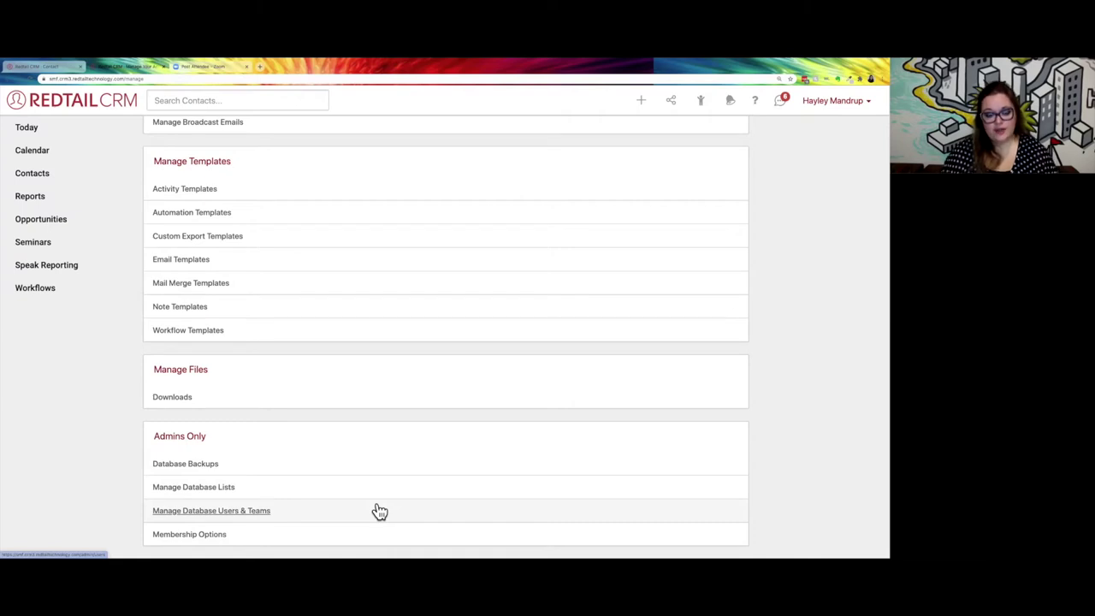
- Open Manage Database Lists, which starts on the 44-entry Account Types list
left_click(229, 488)
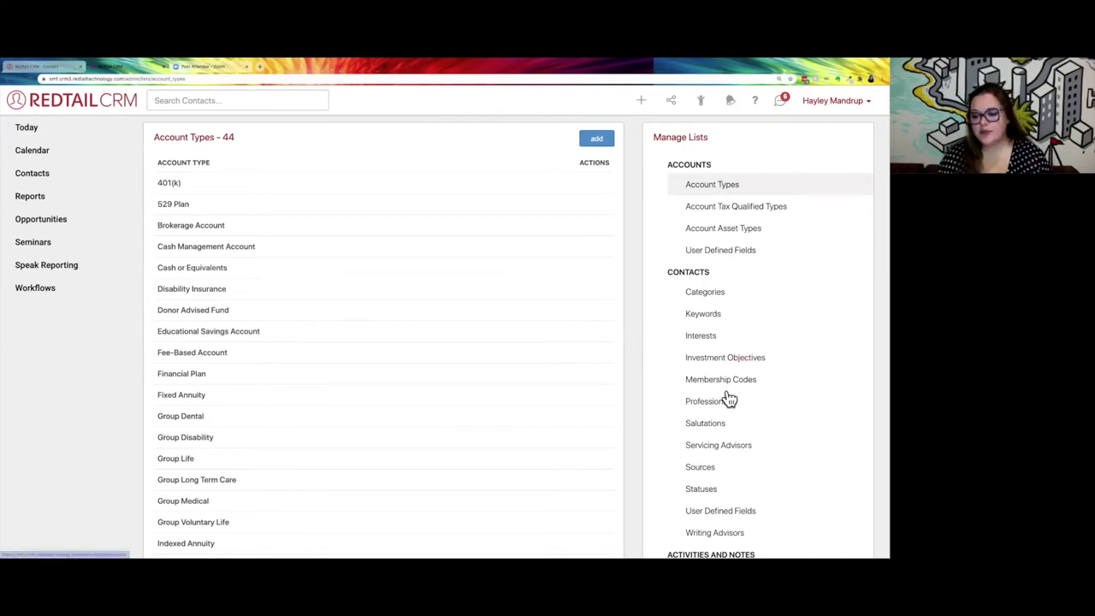
scroll(726, 396, "down", 2)
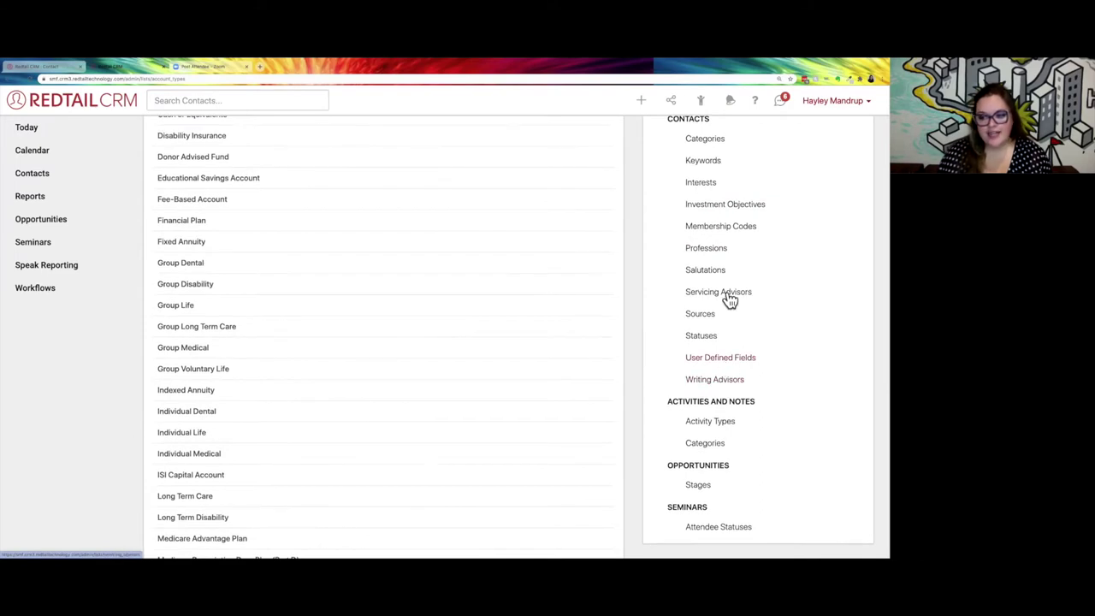
- Open the Servicing Advisors list and the first advisor's actions
left_click(728, 295)
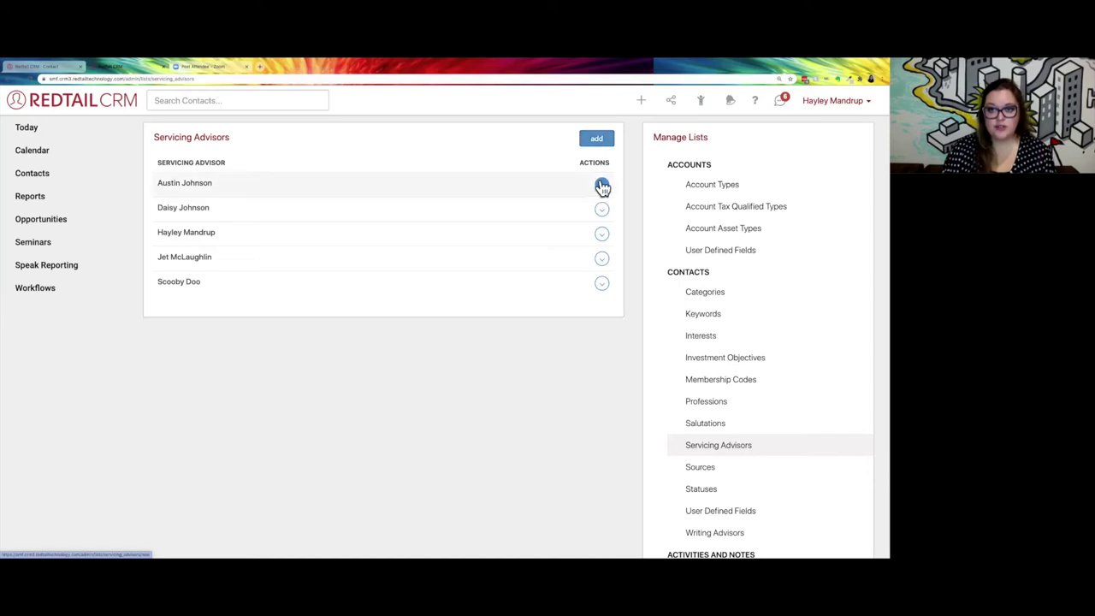
left_click(602, 187)
- Prefix two servicing advisor names with 'Rome:' and save each change
left_click(553, 208)
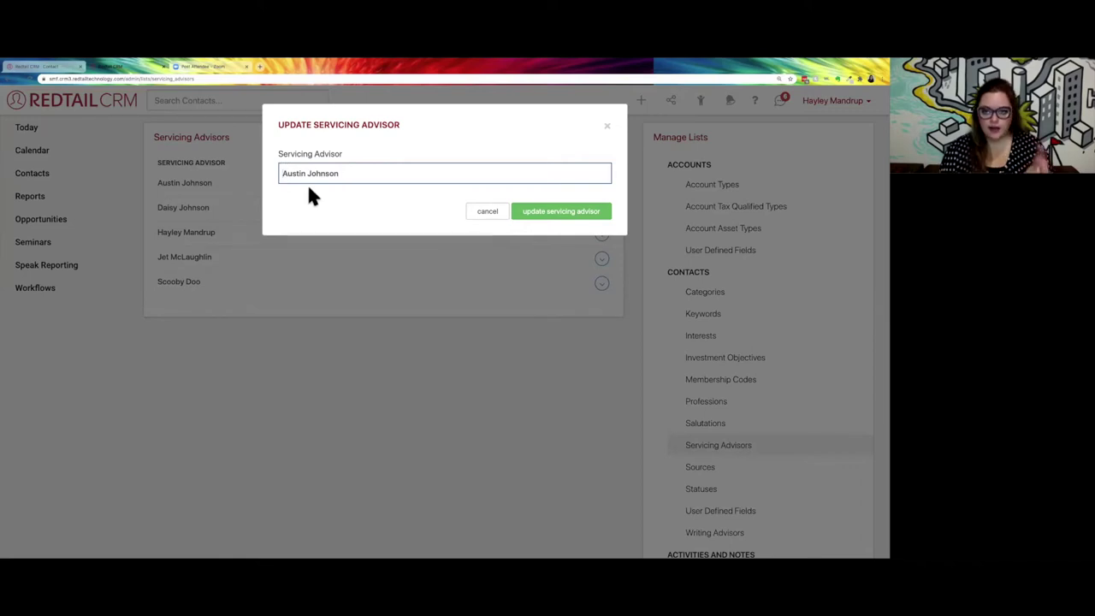
type("Rome")
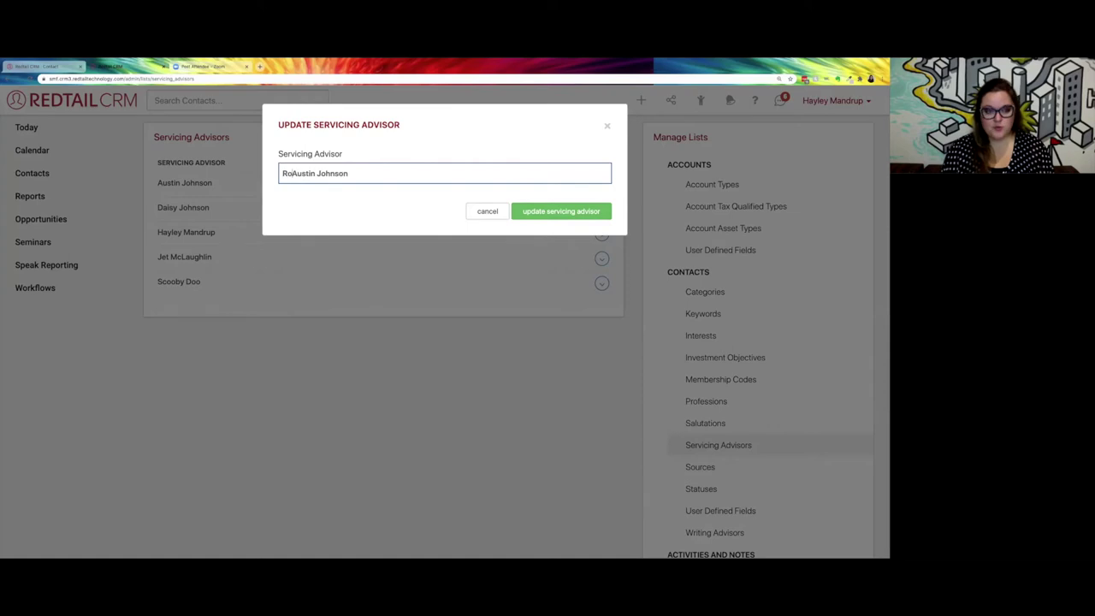
type(":")
left_click(548, 211)
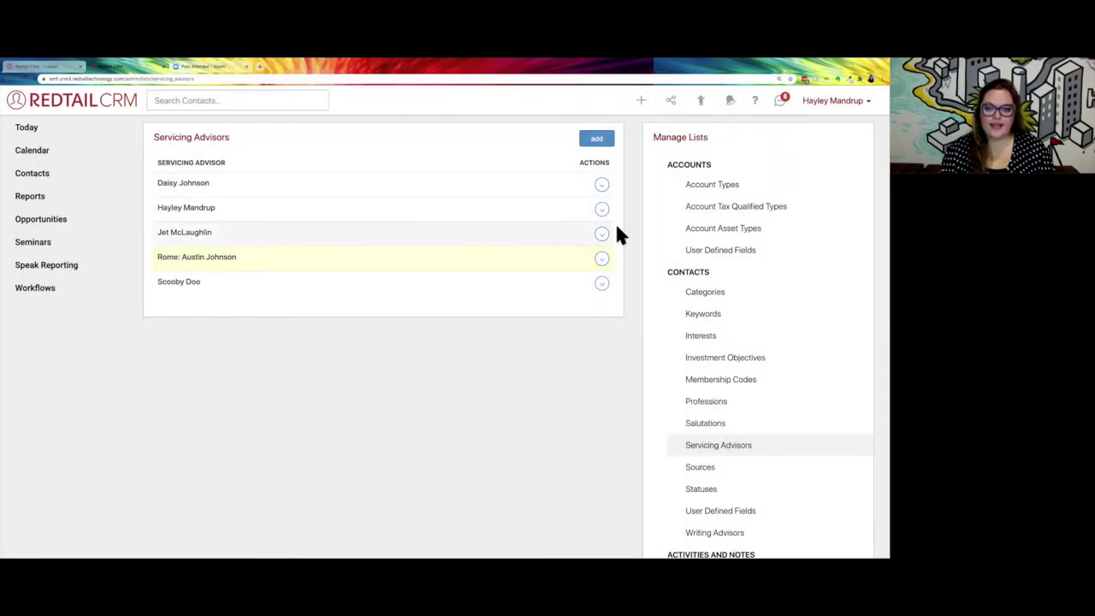
left_click(601, 233)
left_click(581, 255)
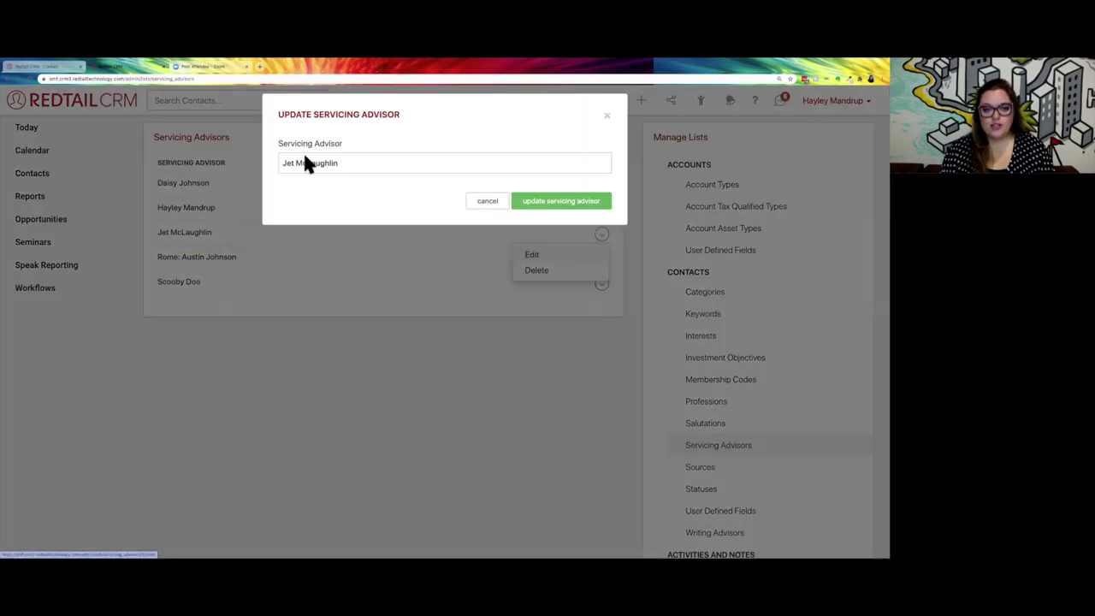
left_click(285, 173)
type("Rome:")
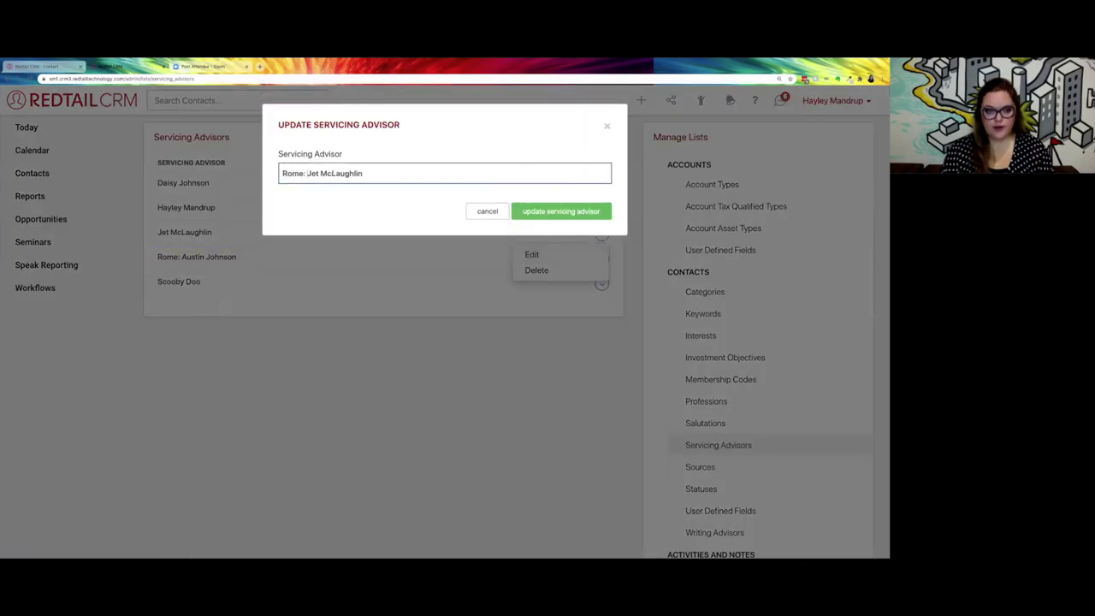
left_click(541, 212)
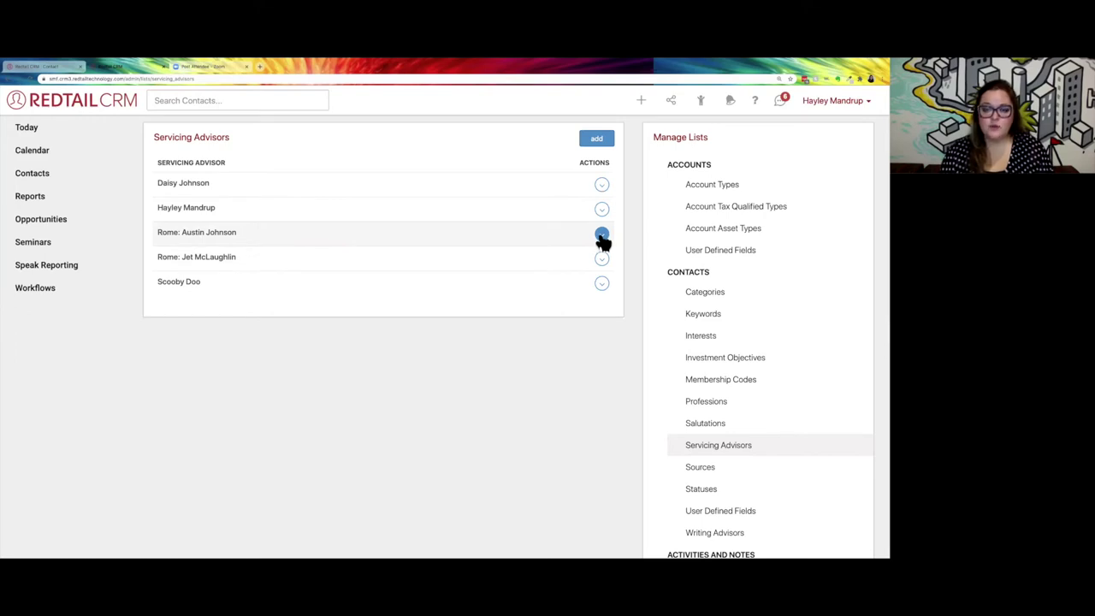
left_click_drag(238, 258, 154, 229)
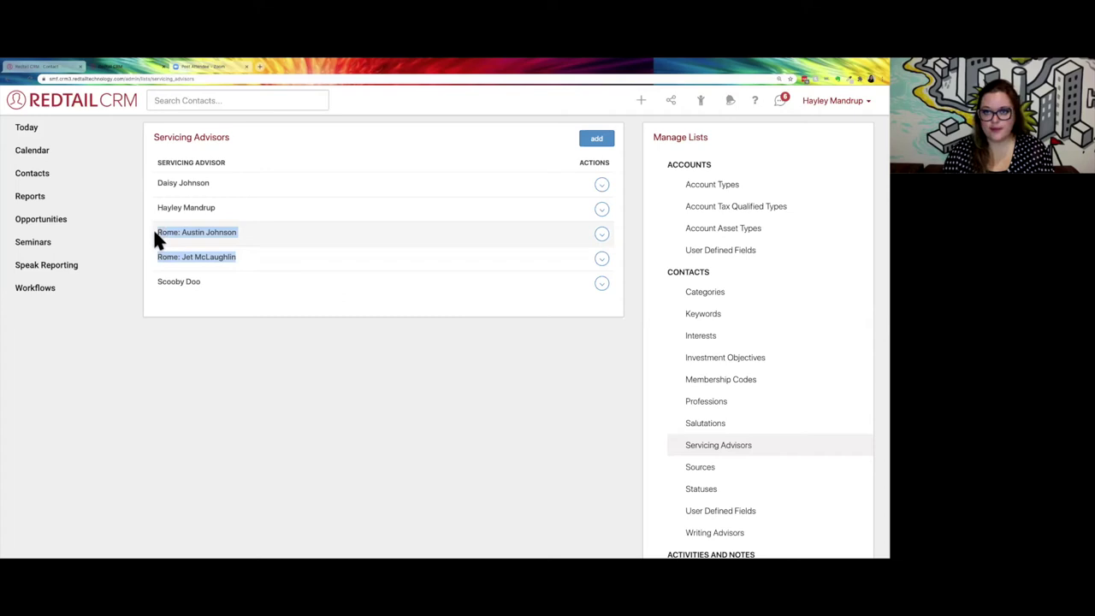
left_click(241, 258)
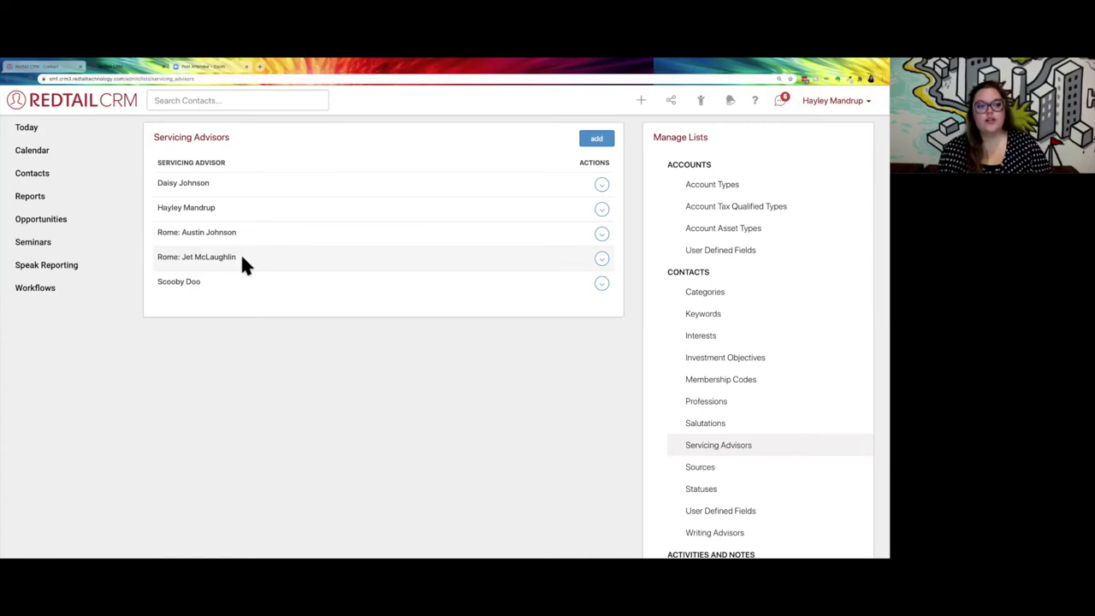
left_click(594, 139)
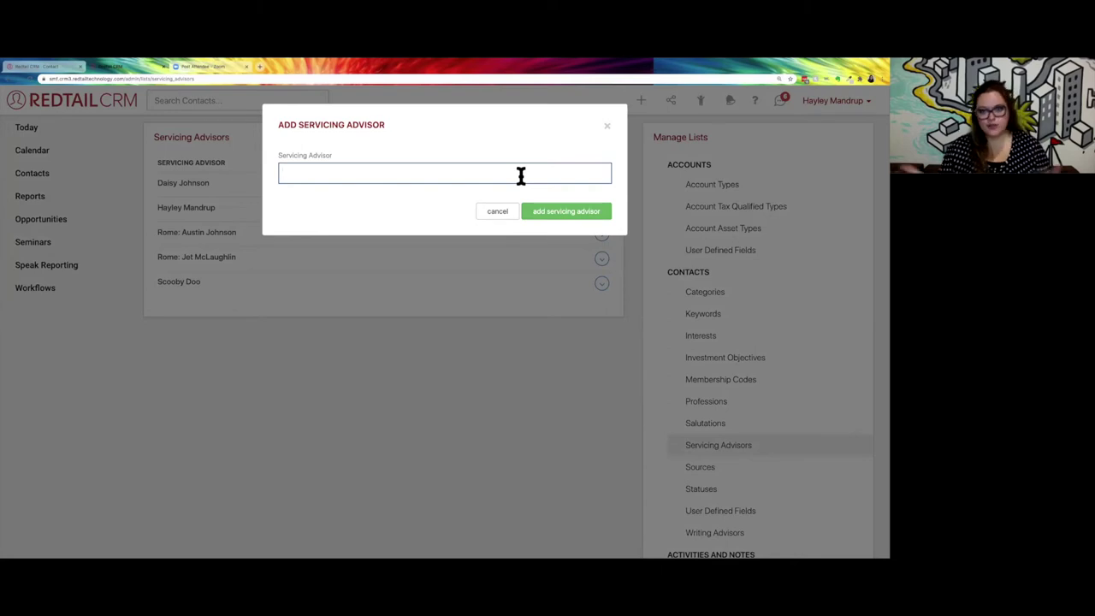
- Add a new servicing advisor named RTXY, bringing the list to six
type("RT34X")
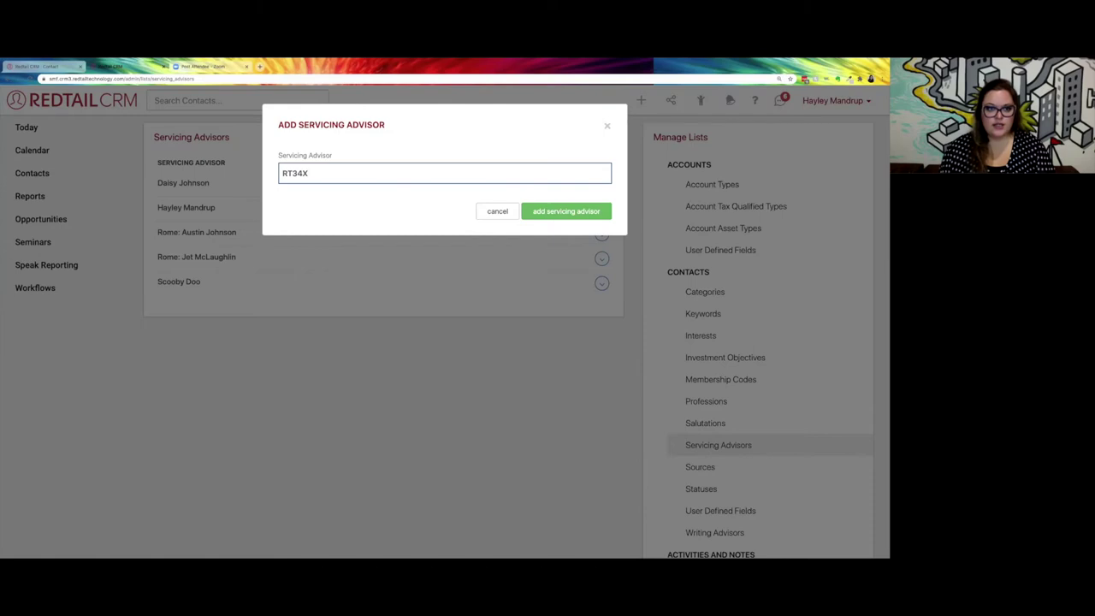
key("BackSpace")
key("BackSpace")
key("BackSpace")
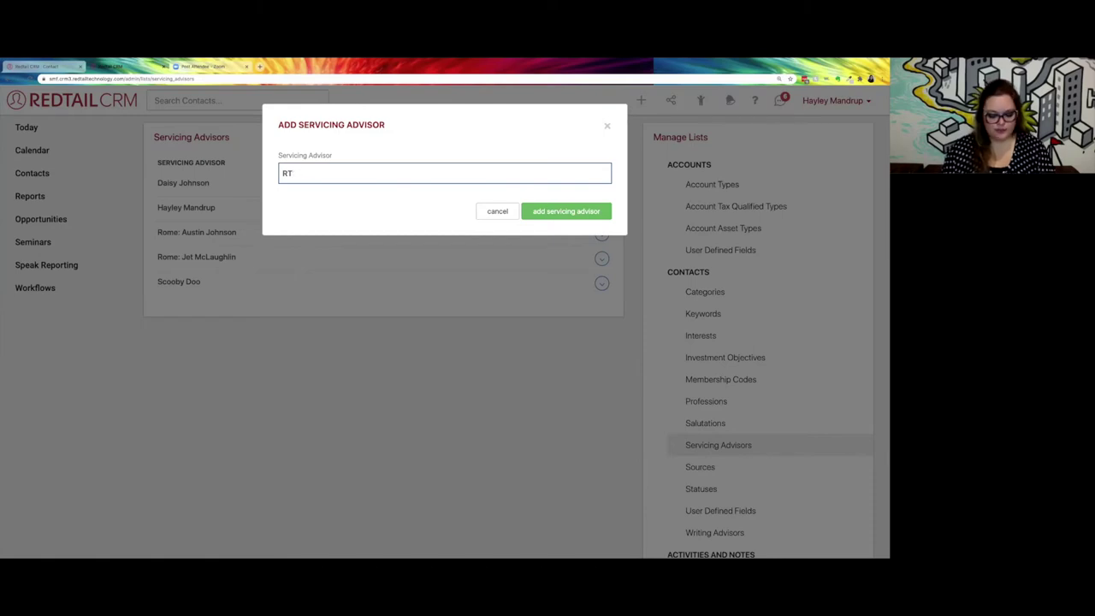
type("xy")
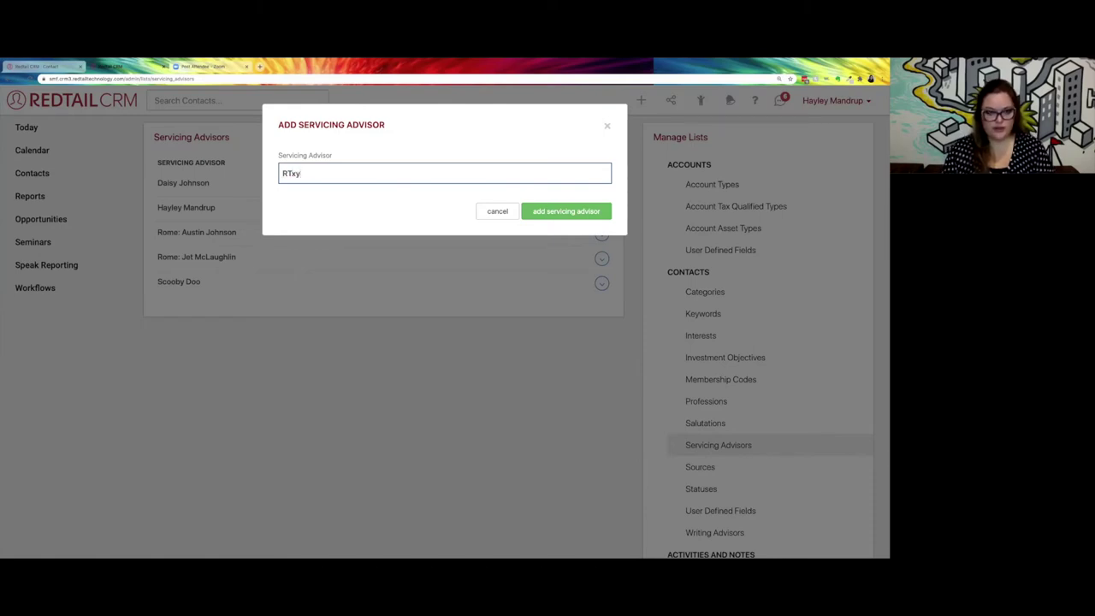
type("xy")
key("BackSpace")
key("BackSpace")
type("xy")
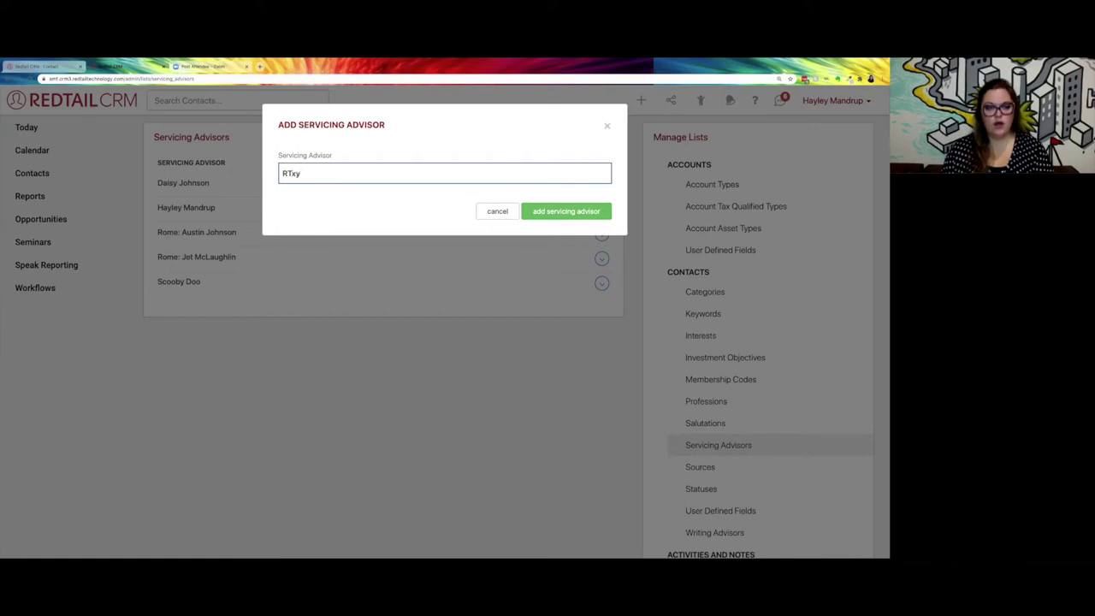
key("BackSpace")
key("BackSpace")
type("XY")
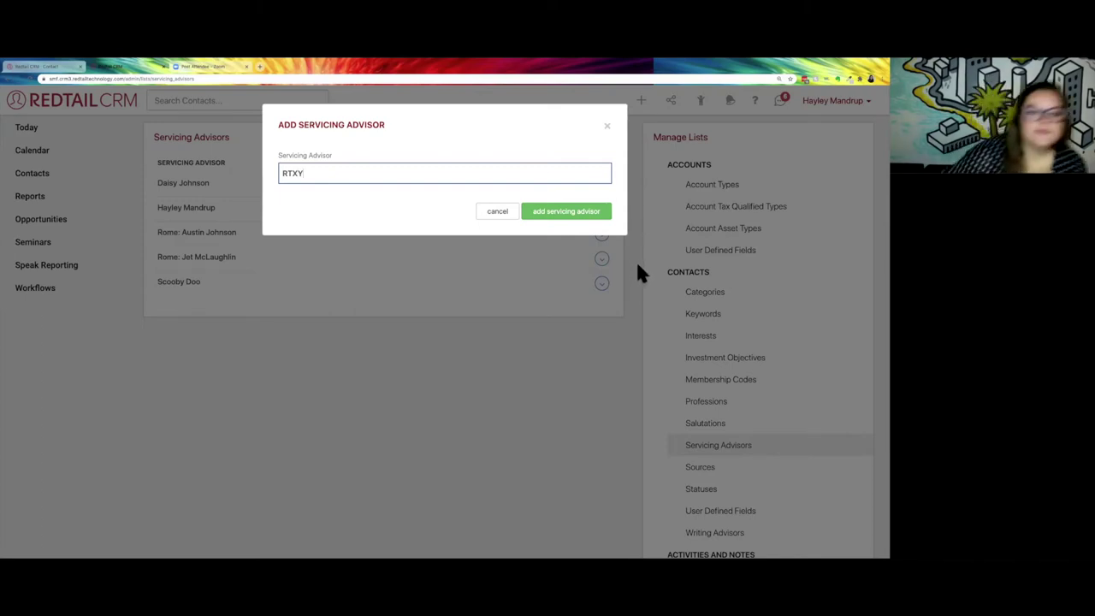
left_click(565, 216)
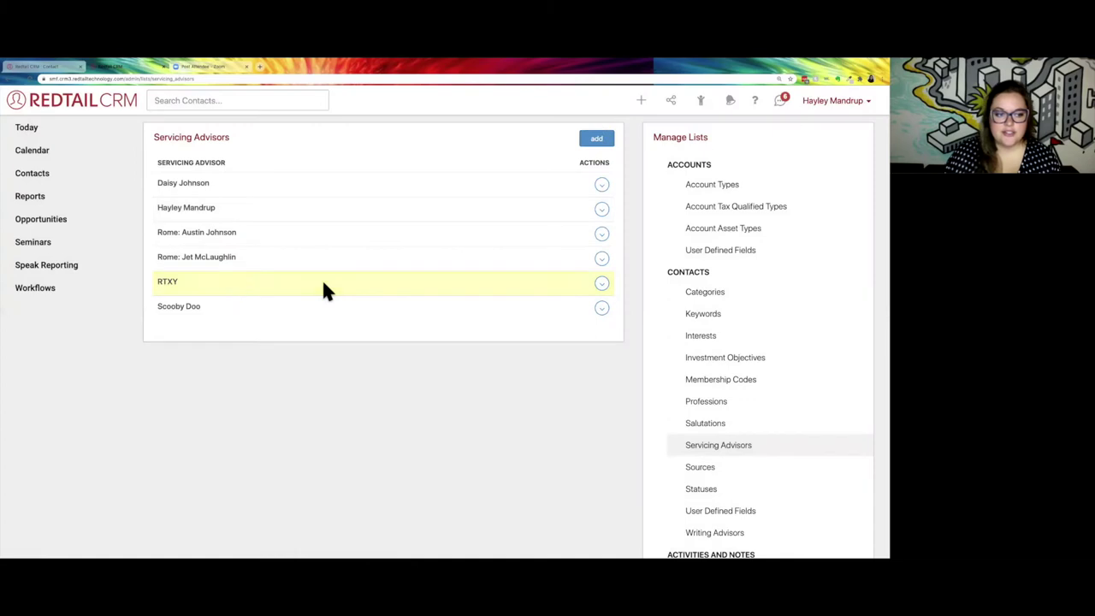
left_click_drag(176, 284, 157, 281)
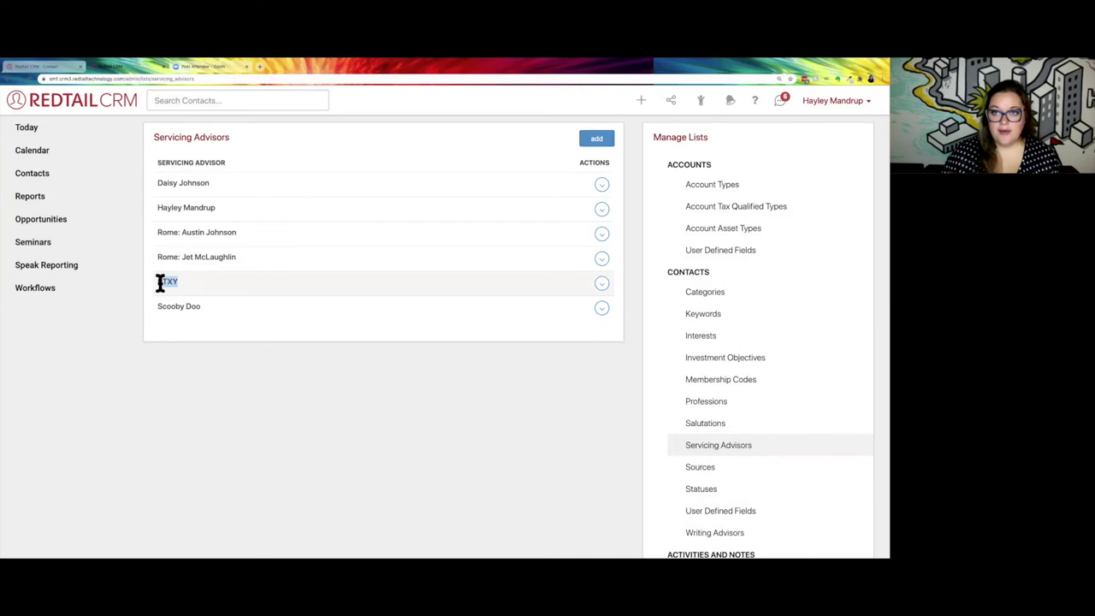
left_click(575, 289)
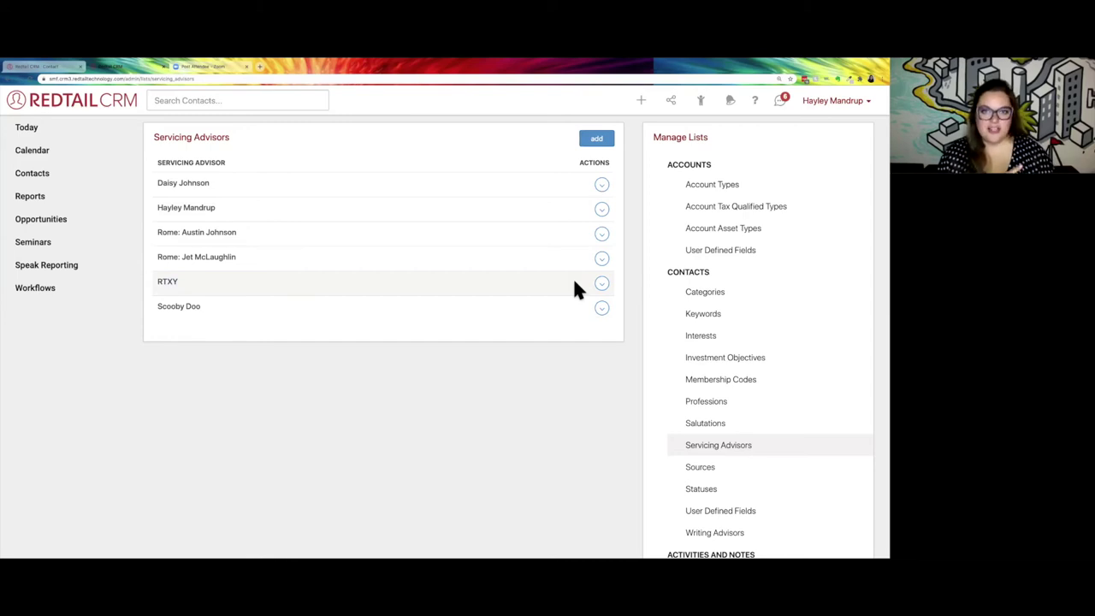
left_click(602, 284)
- Delete the RTXY servicing advisor without reassigning its existing records
left_click(540, 319)
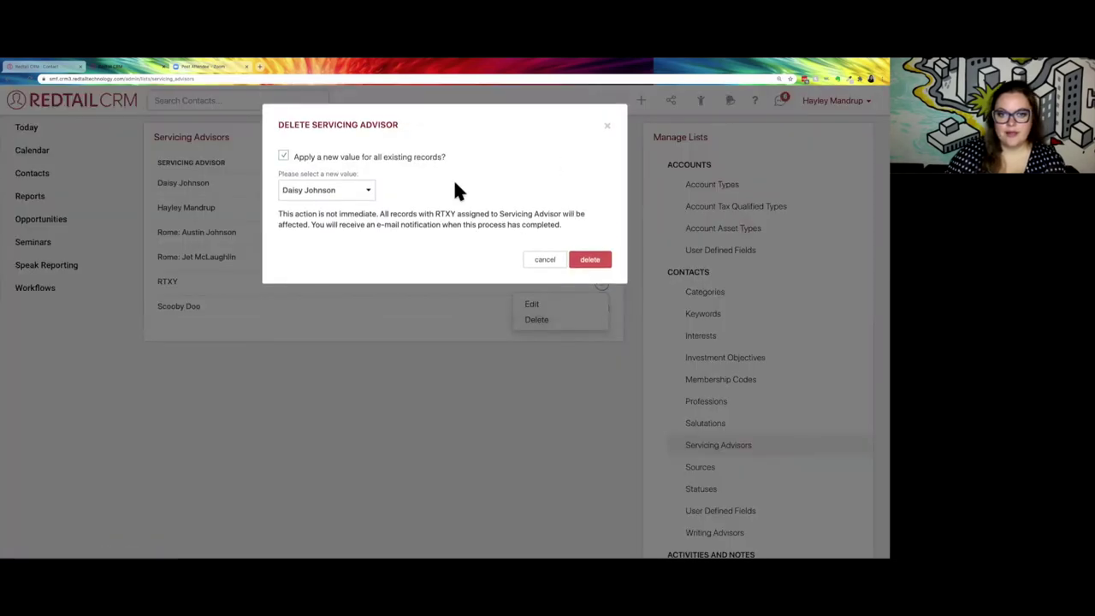
left_click(283, 156)
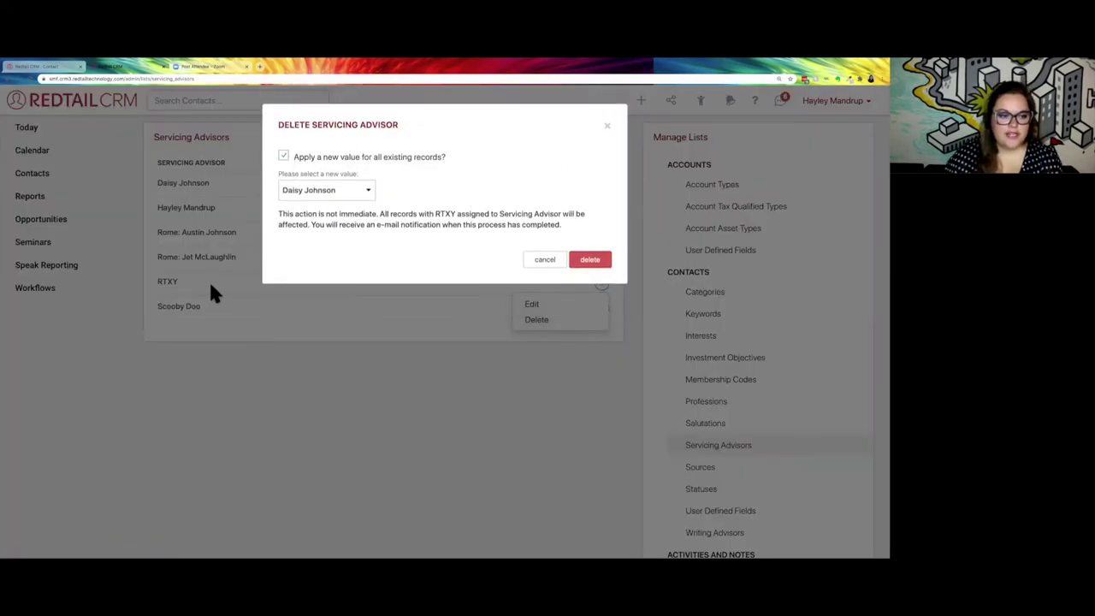
left_click(284, 157)
left_click(585, 226)
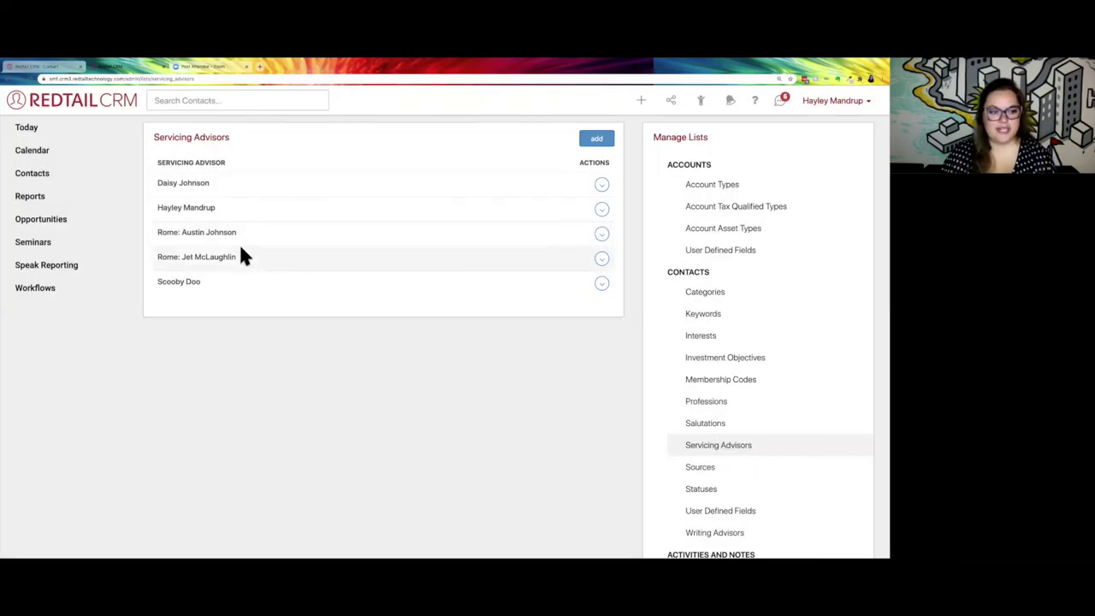
left_click(713, 534)
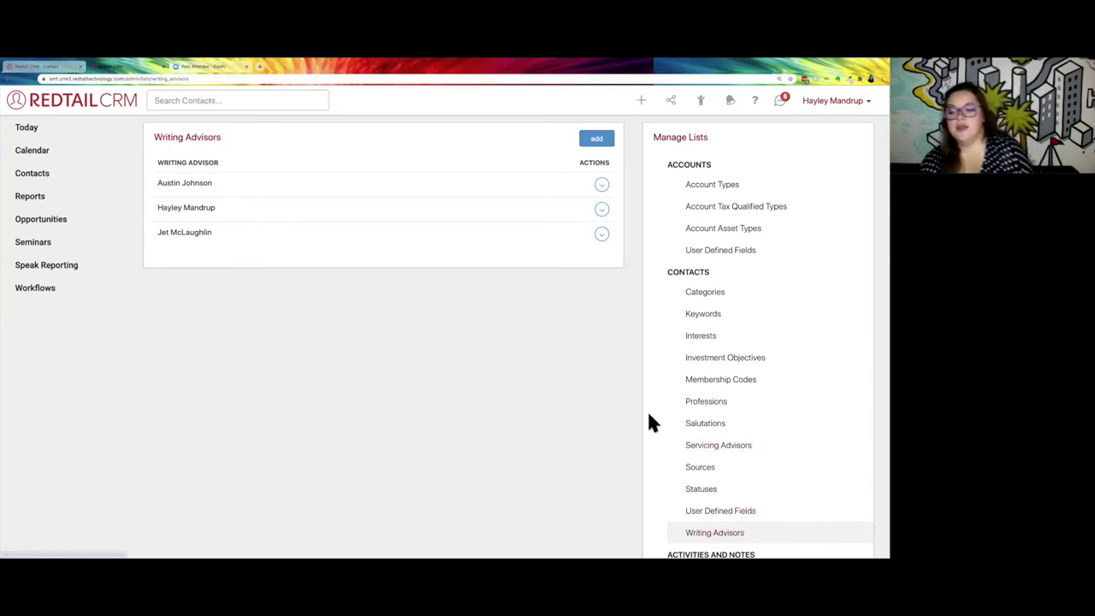
- Open the 54-entry Keywords list and start a new keyword
left_click(703, 314)
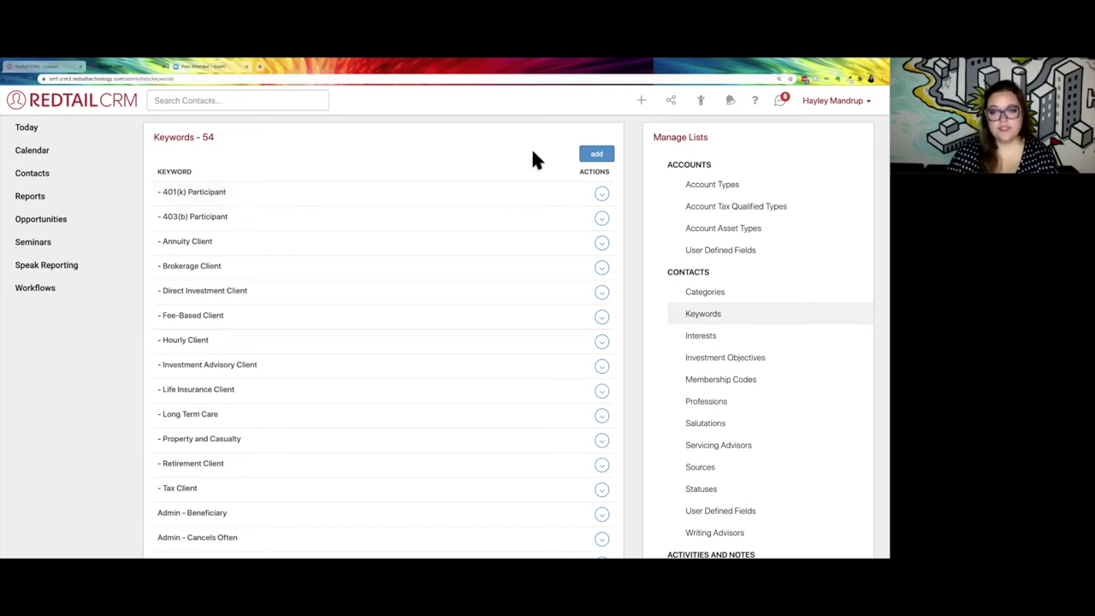
left_click(596, 155)
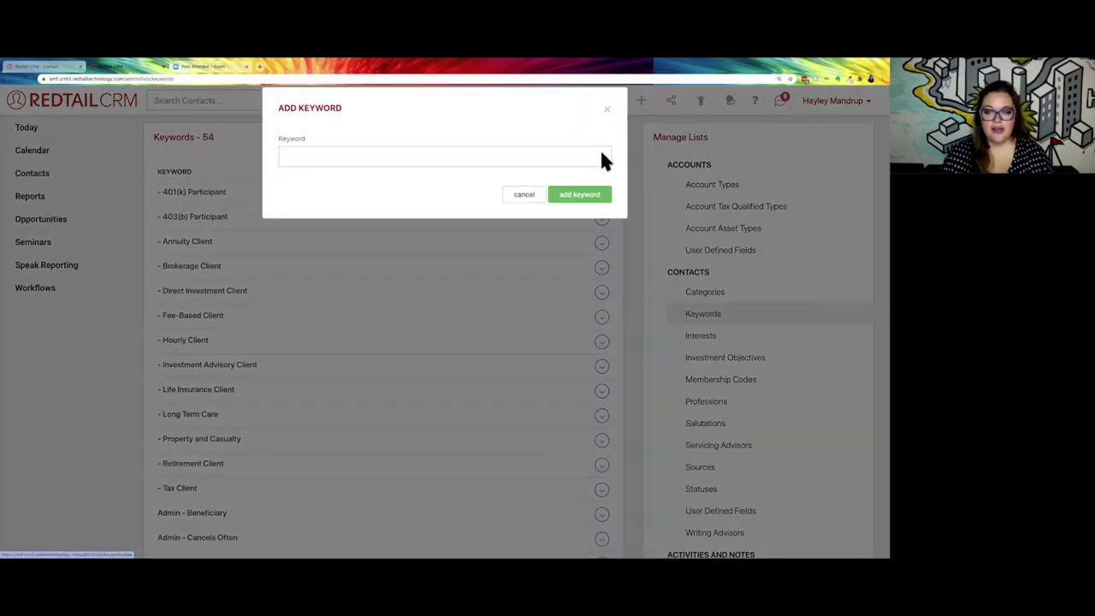
- Add two new keywords, each 'Advisor:' followed by a different advisor's first name
type("Ad")
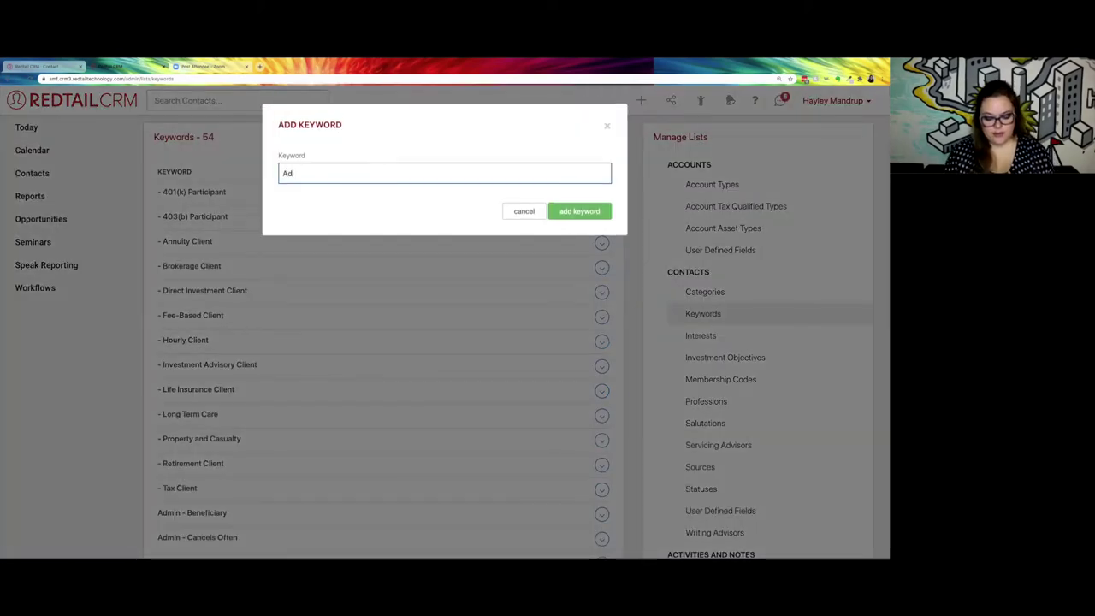
type("visor:LEO")
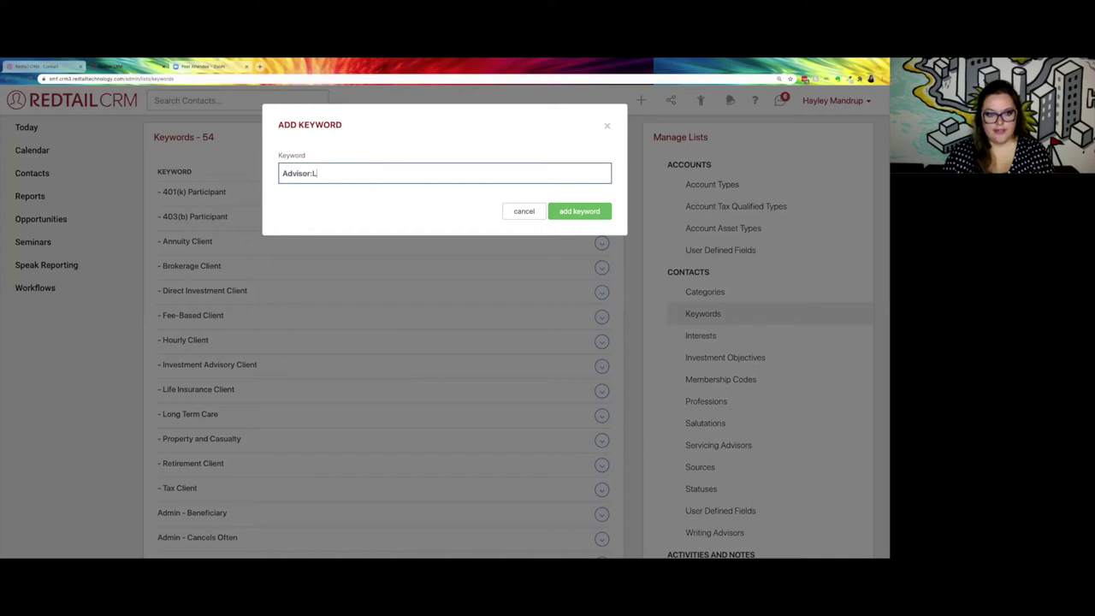
left_click(582, 214)
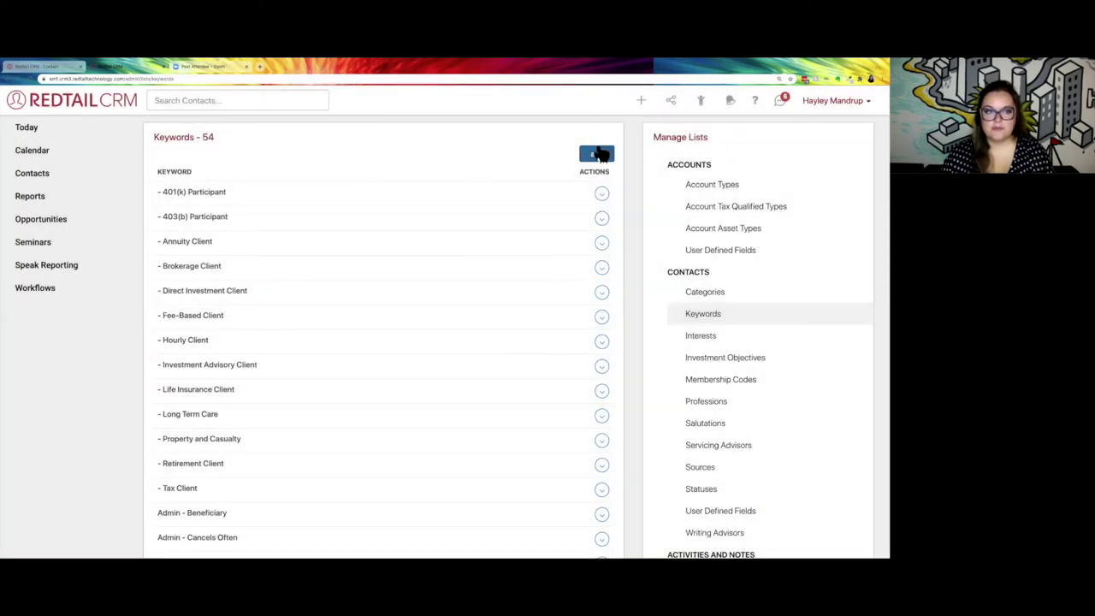
left_click(597, 154)
type("aDVISOR")
key("BackSpace")
key("BackSpace")
key("BackSpace")
key("BackSpace")
key("BackSpace")
key("BackSpace")
key("BackSpace")
type("Advisor:MALCOLM")
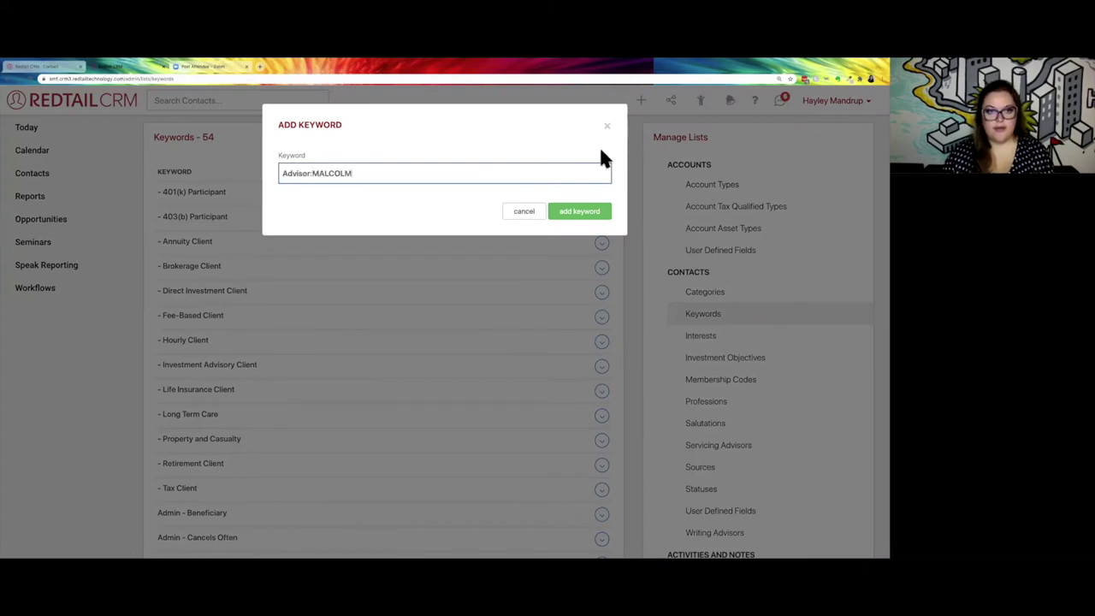
left_click(602, 214)
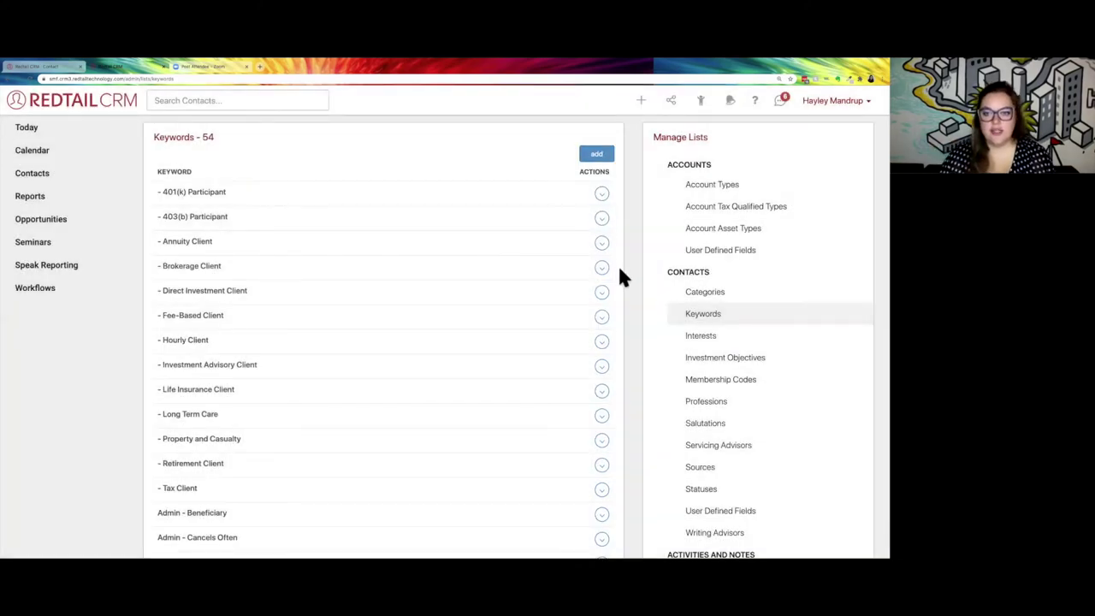
- Find and highlight the two new Advisor keywords in the Keywords list
scroll(620, 265, "down", 5)
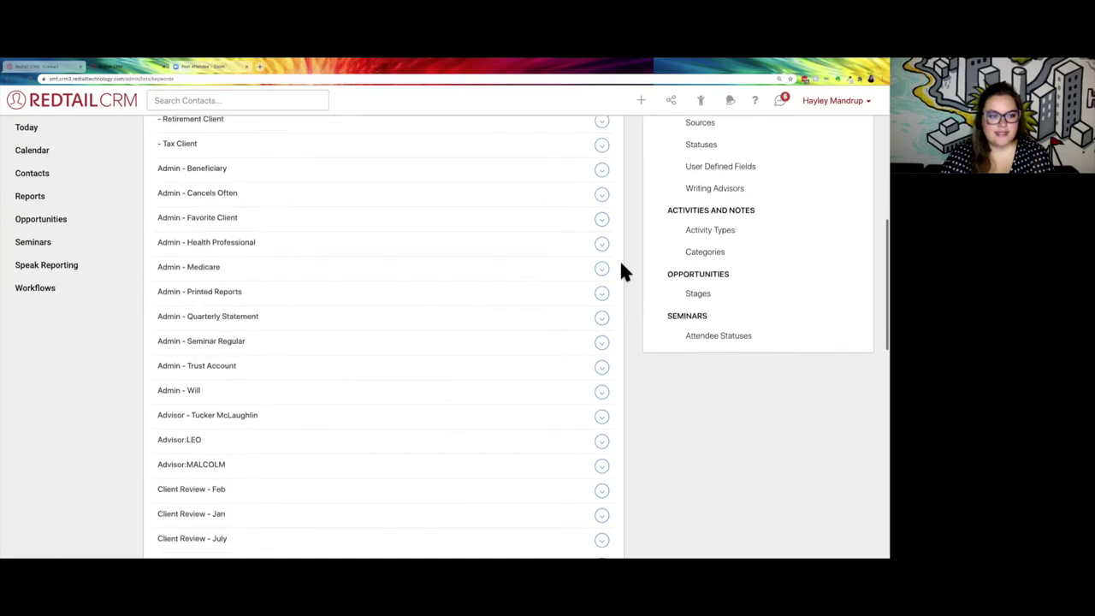
scroll(622, 269, "down", 2)
left_click_drag(232, 320, 155, 296)
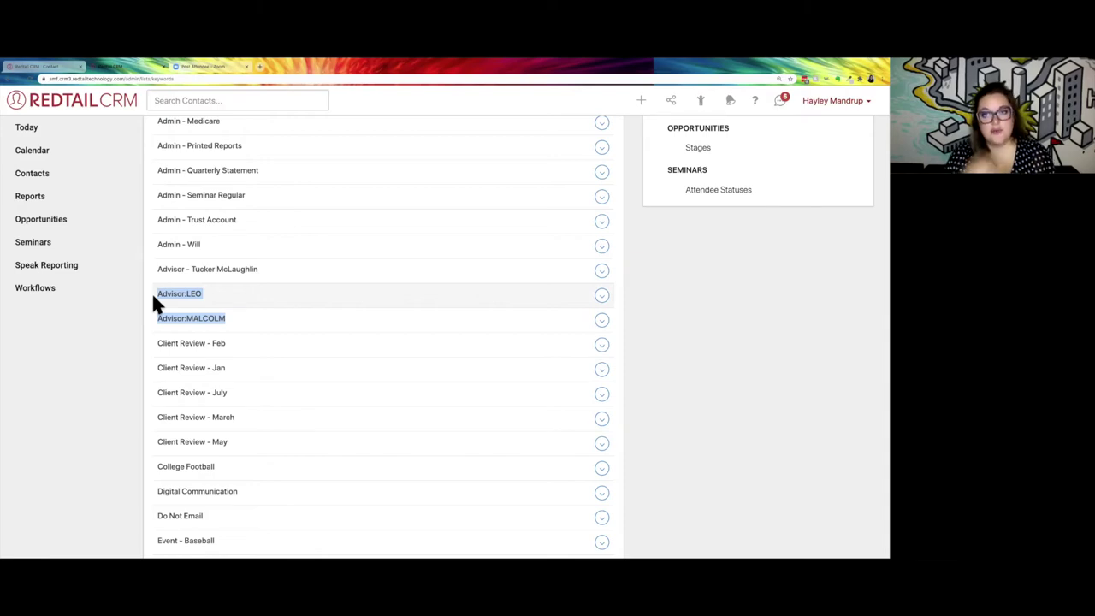
left_click(238, 319)
left_click_drag(238, 319, 154, 295)
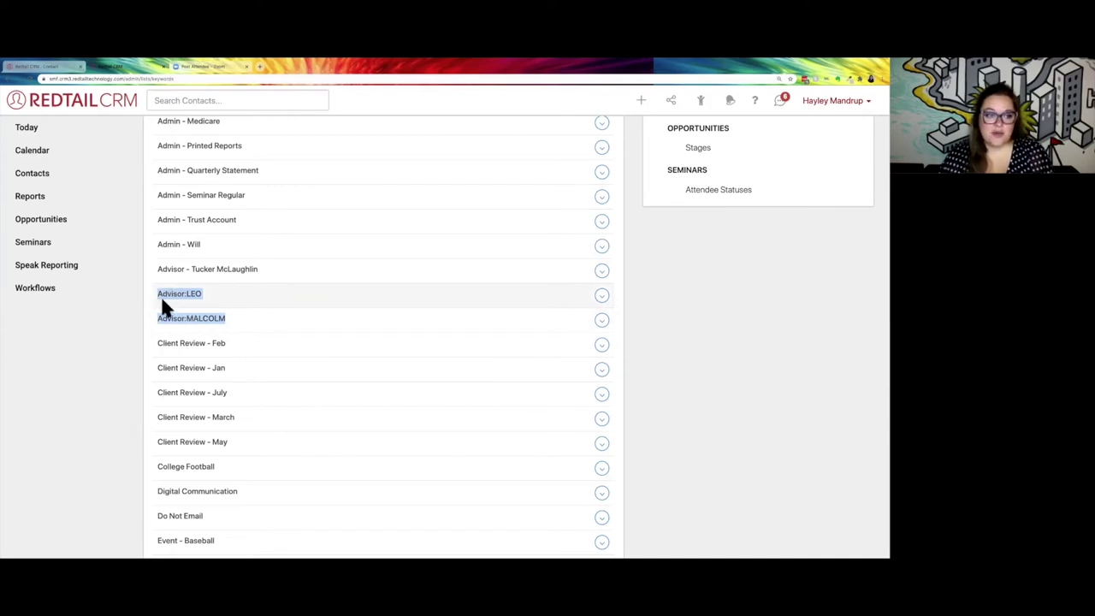
left_click_drag(161, 296, 219, 299)
left_click(159, 317)
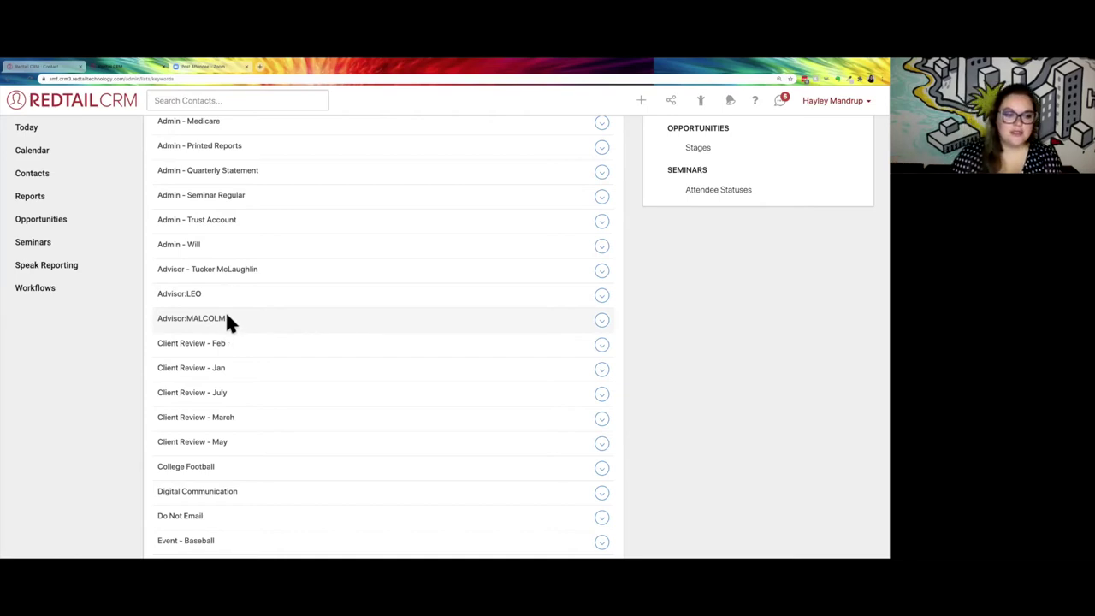
left_click_drag(227, 315, 155, 293)
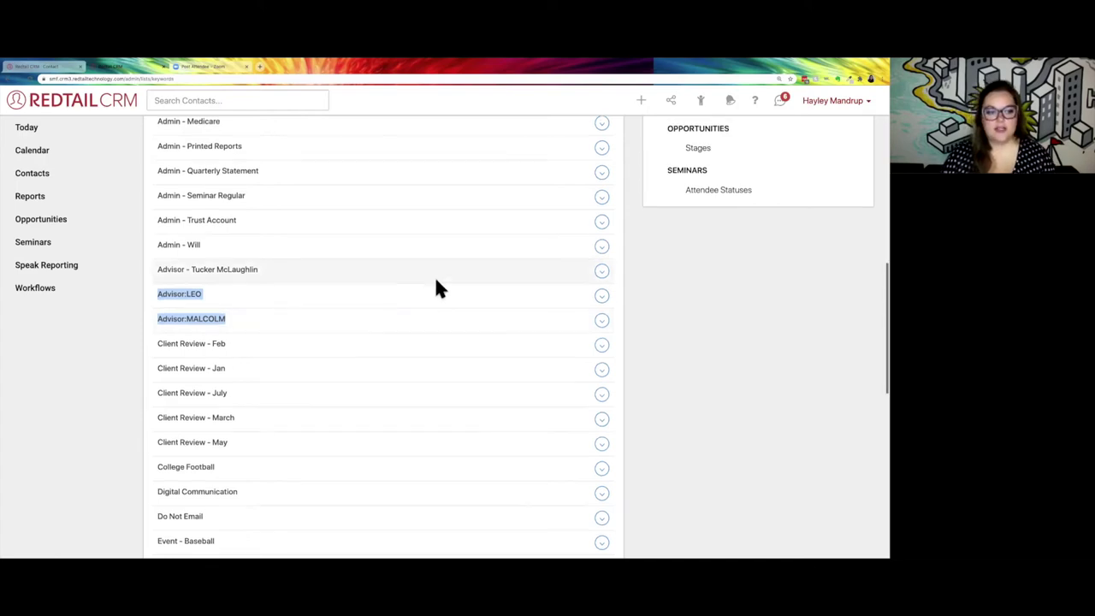
scroll(437, 288, "up", 2)
scroll(435, 286, "up", 3)
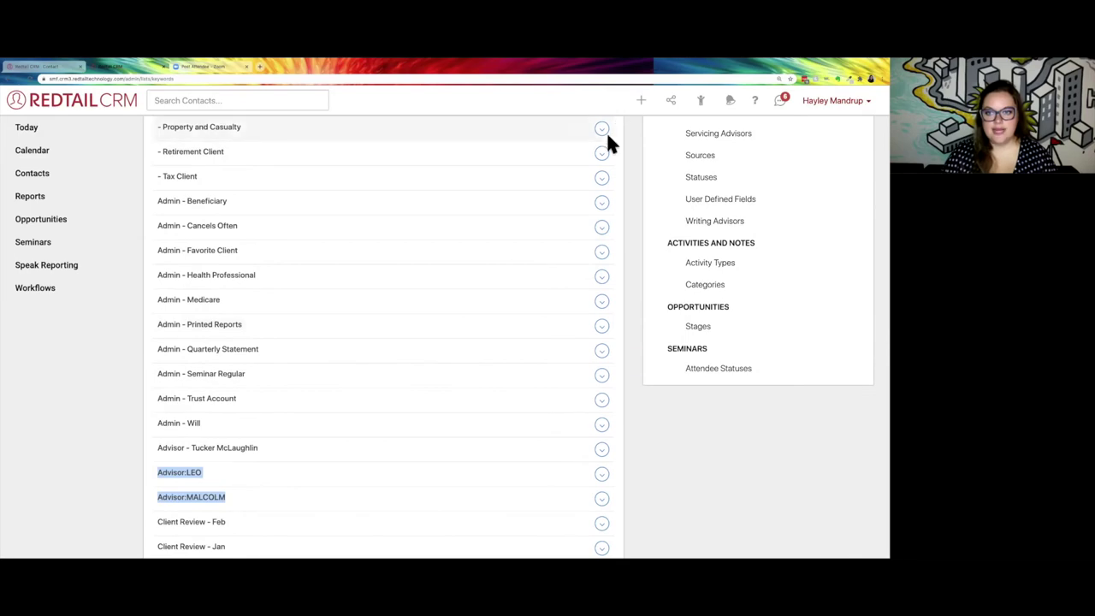
scroll(600, 165, "up", 5)
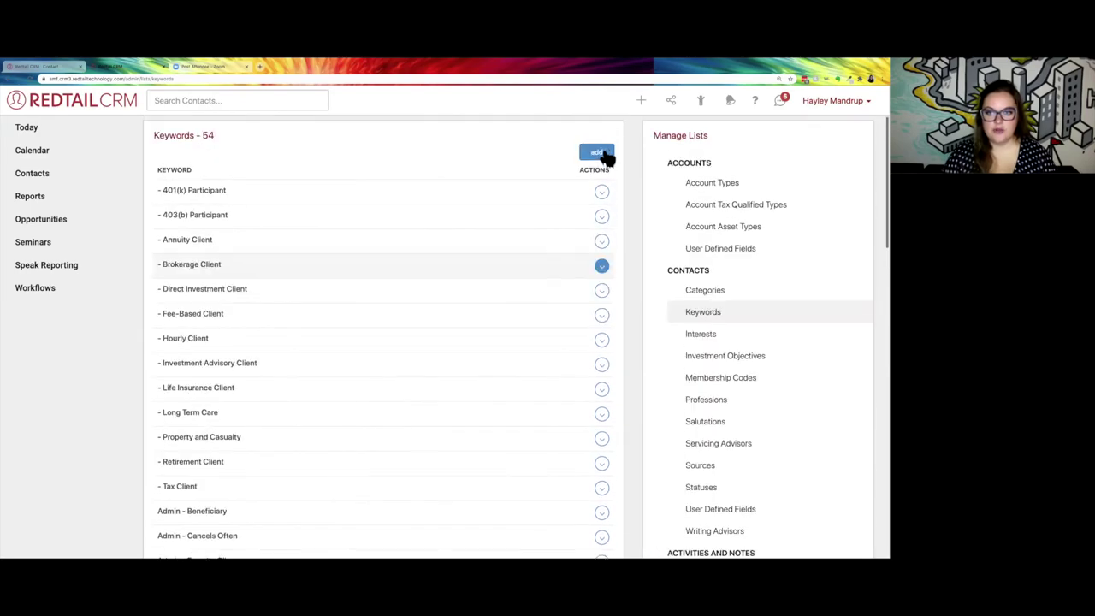
- Add a third 'Advisor:' keyword for another advisor, then go to the Contacts area
left_click(597, 156)
type("aFD")
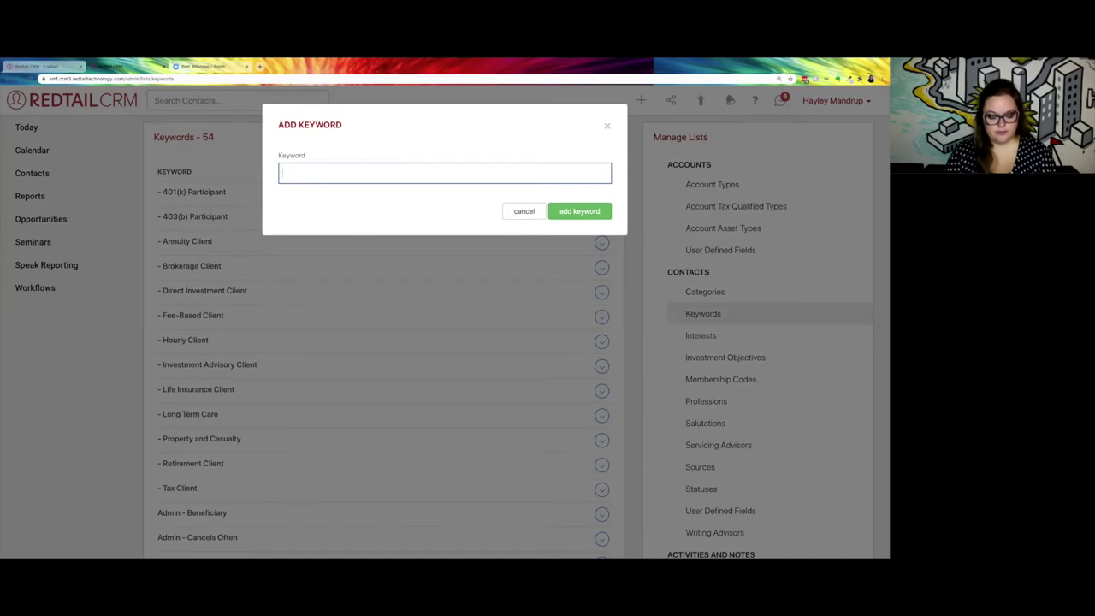
type("isor:HAYLEY")
left_click(582, 213)
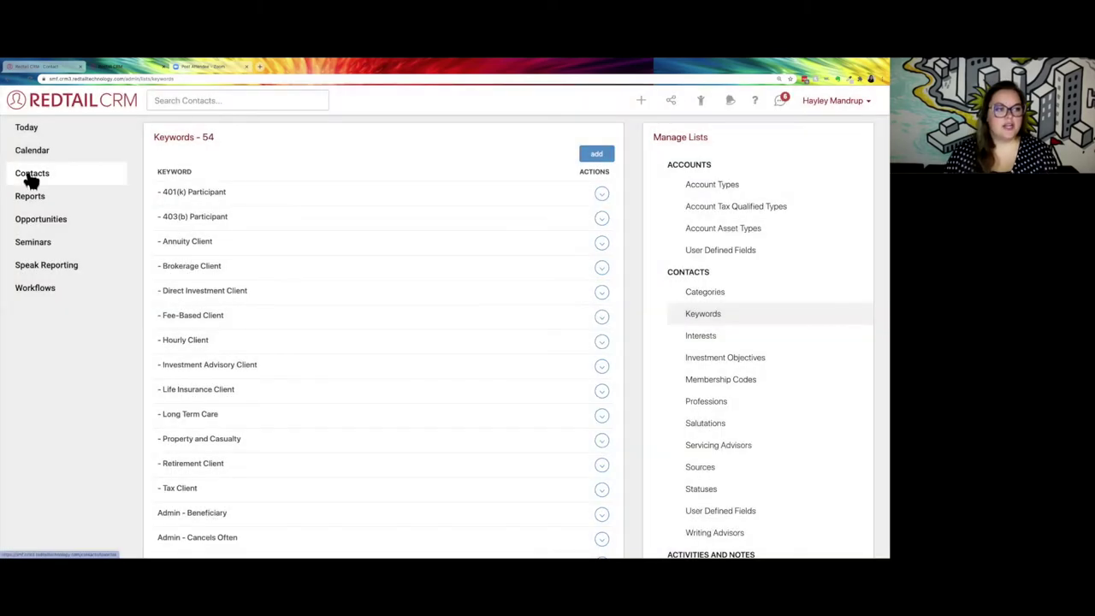
left_click(32, 176)
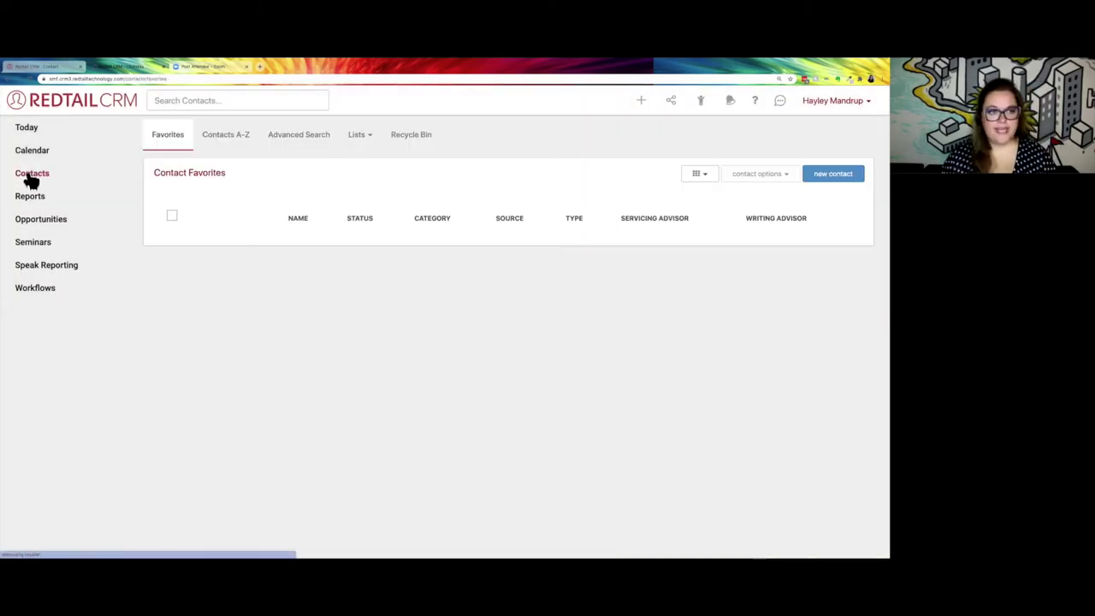
- Show all 506 contacts A-Z and select the 401k Plan contact plus two other contacts
left_click(218, 141)
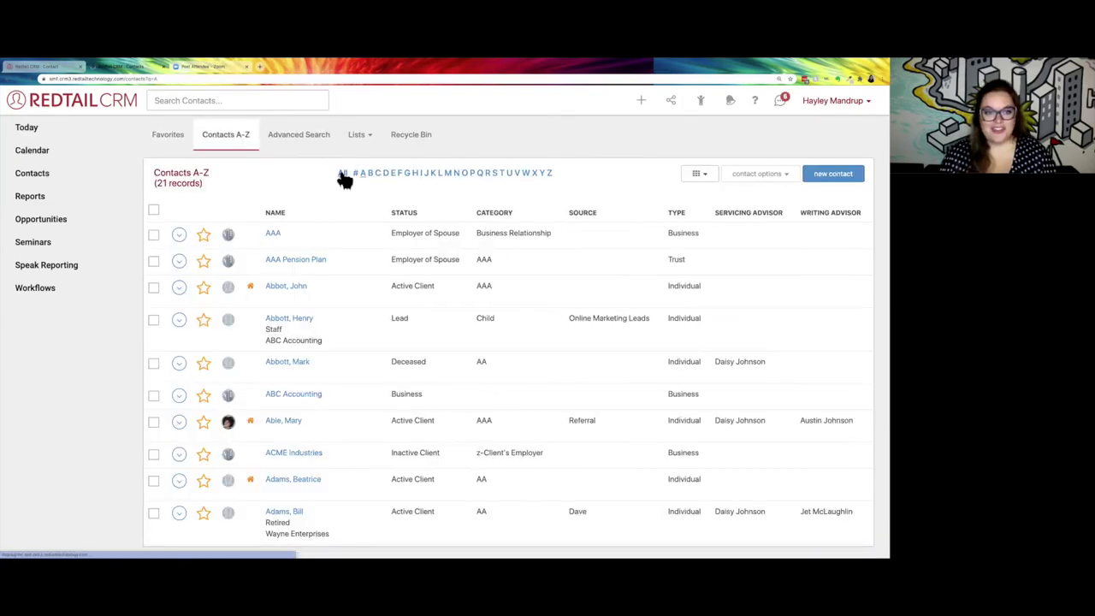
left_click(343, 173)
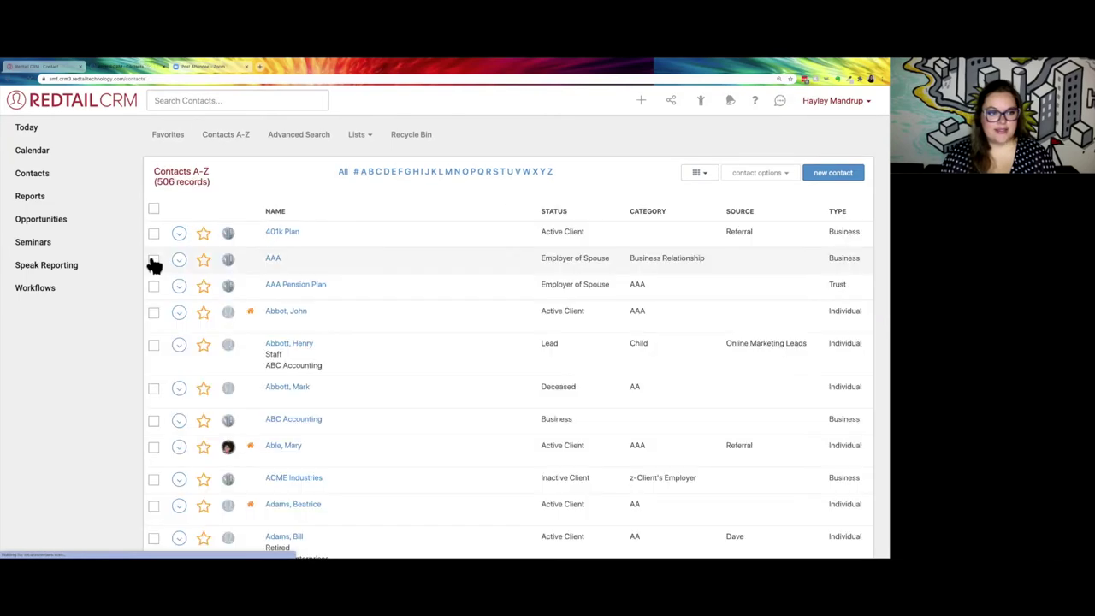
left_click(153, 260)
left_click(153, 312)
left_click(153, 388)
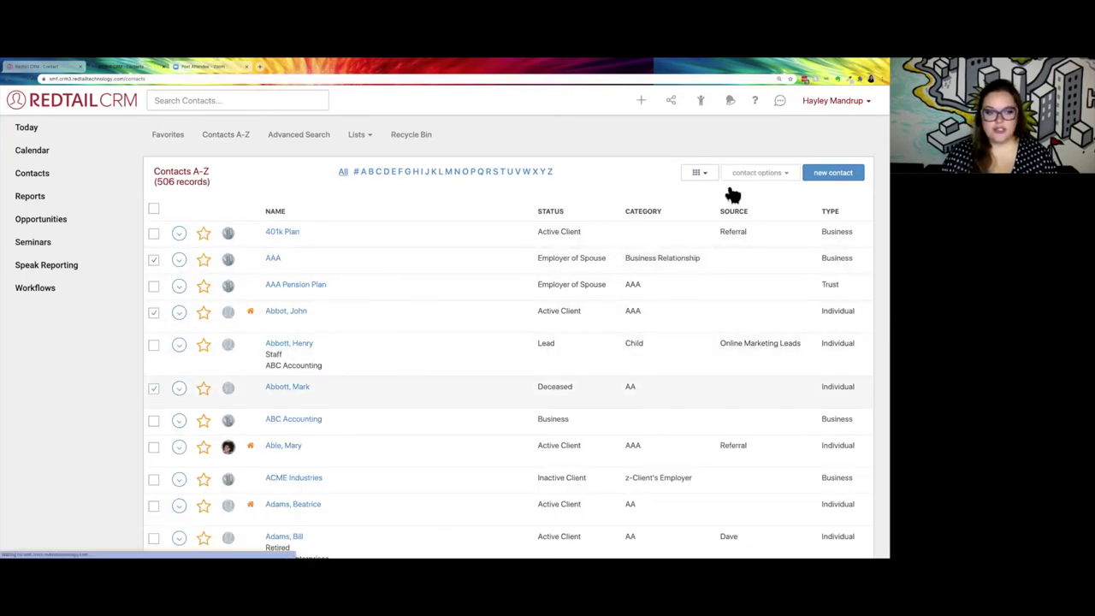
left_click(153, 234)
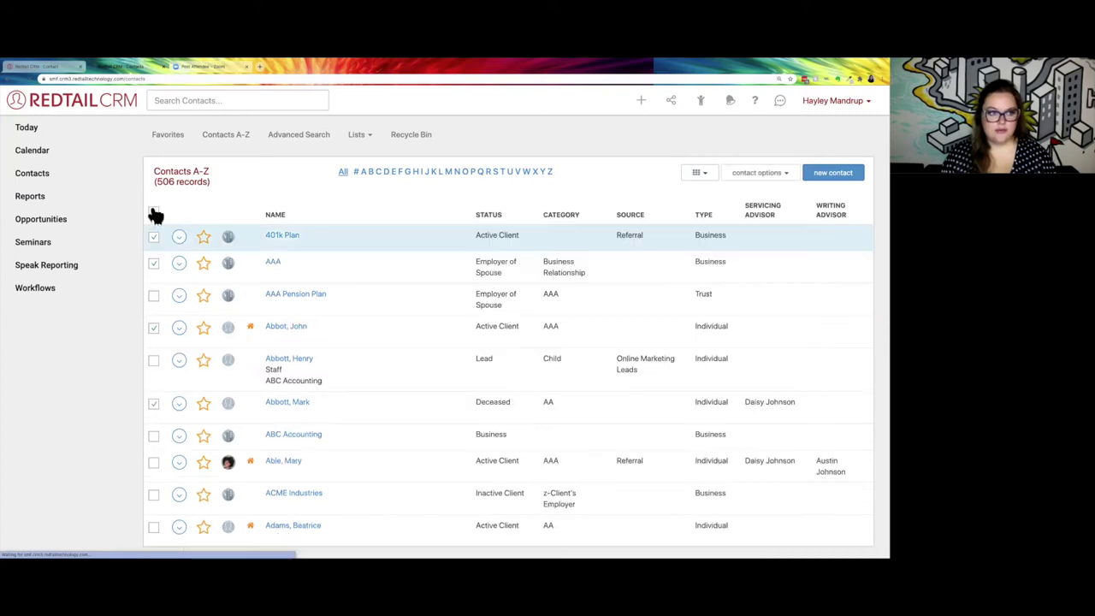
left_click(154, 212)
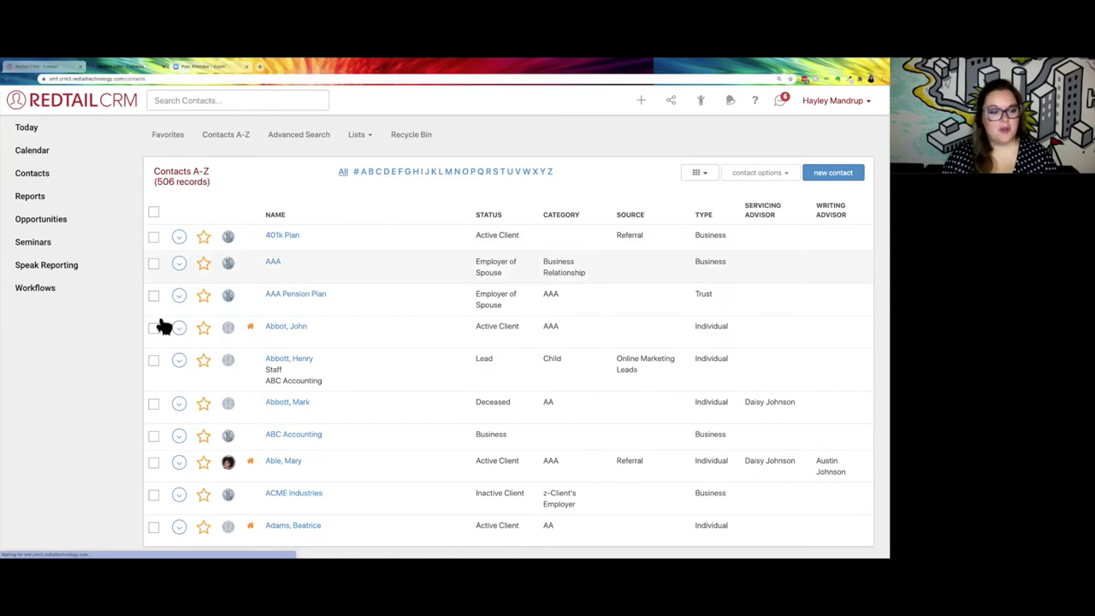
left_click(154, 404)
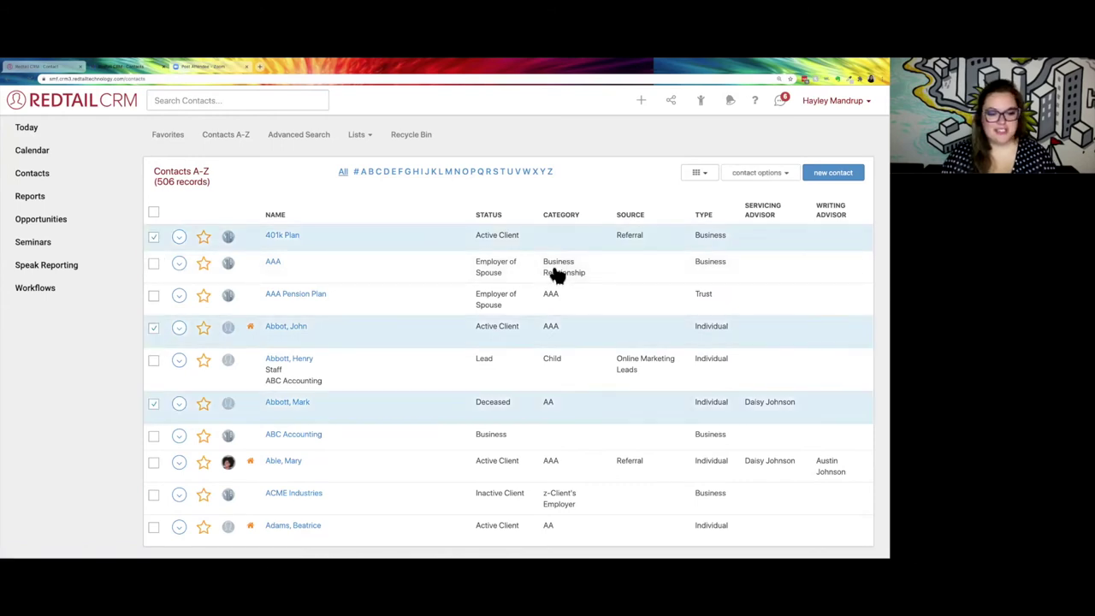
left_click(755, 174)
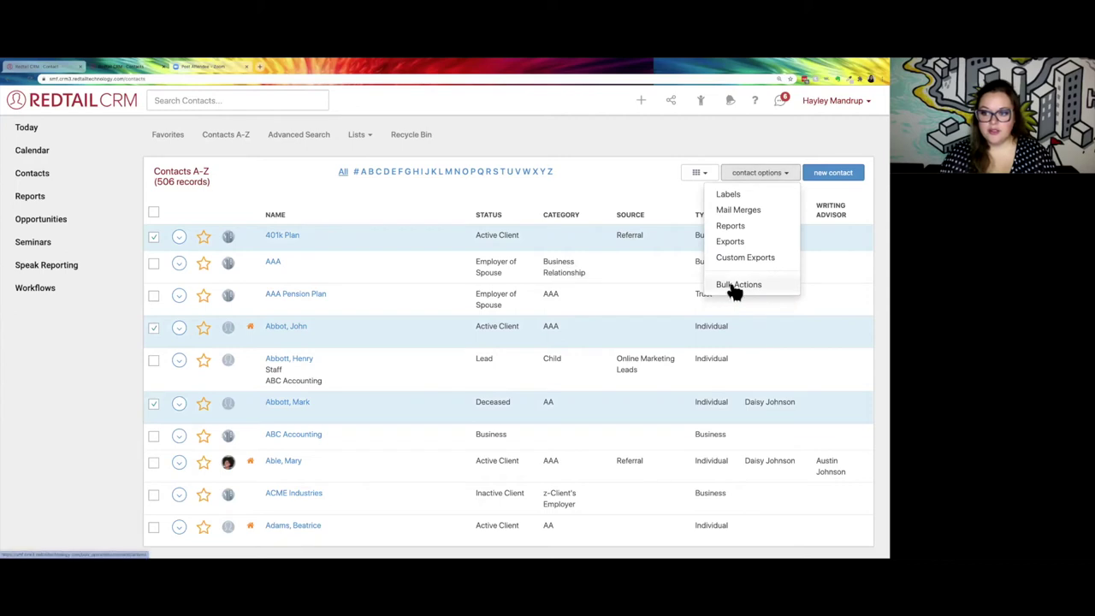
- Bulk-assign the third advisor's keyword to the three selected contacts and close the dialog
left_click(736, 285)
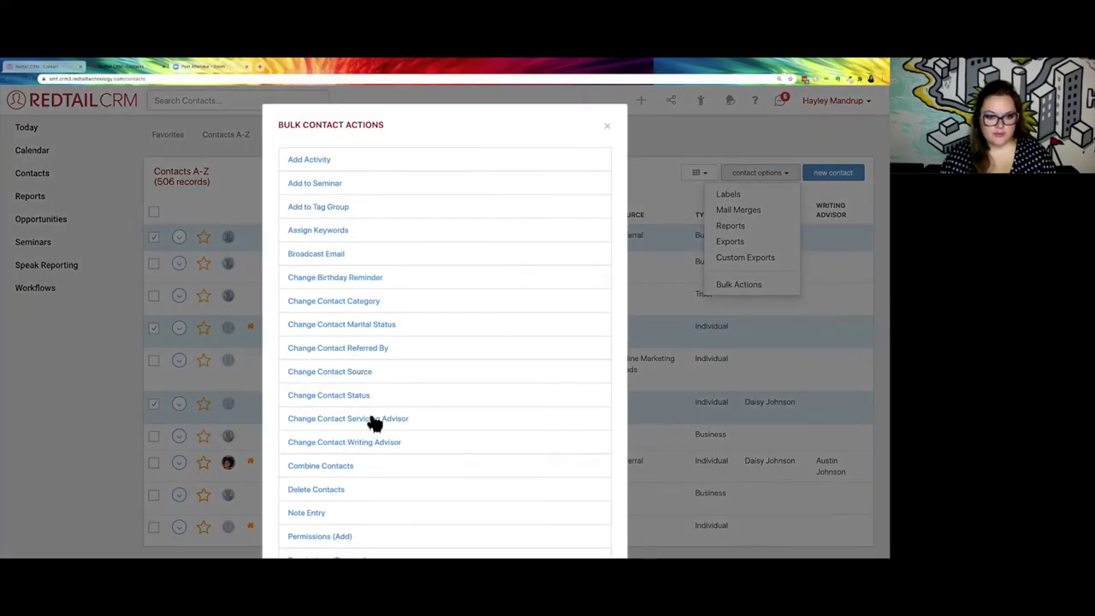
left_click(328, 231)
scroll(396, 396, "down", 4)
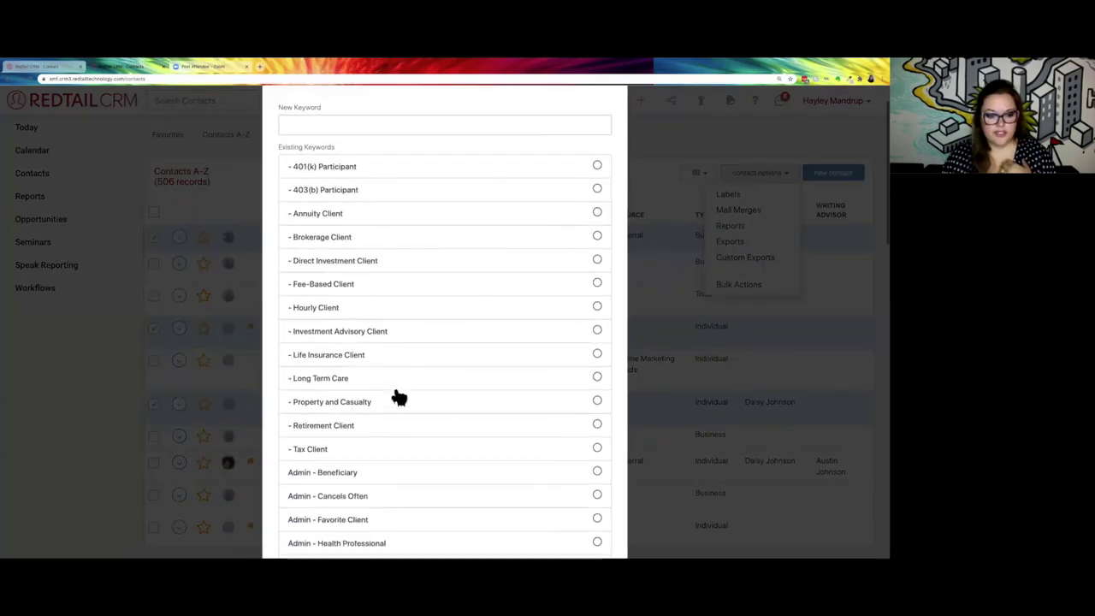
scroll(398, 396, "down", 2)
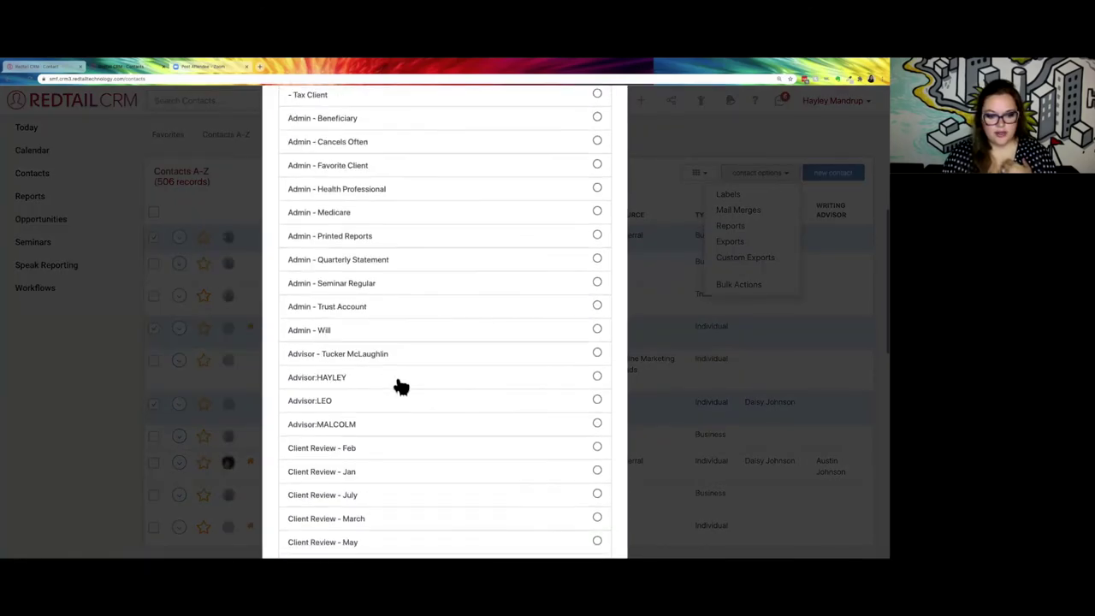
left_click(398, 381)
scroll(537, 476, "down", 8)
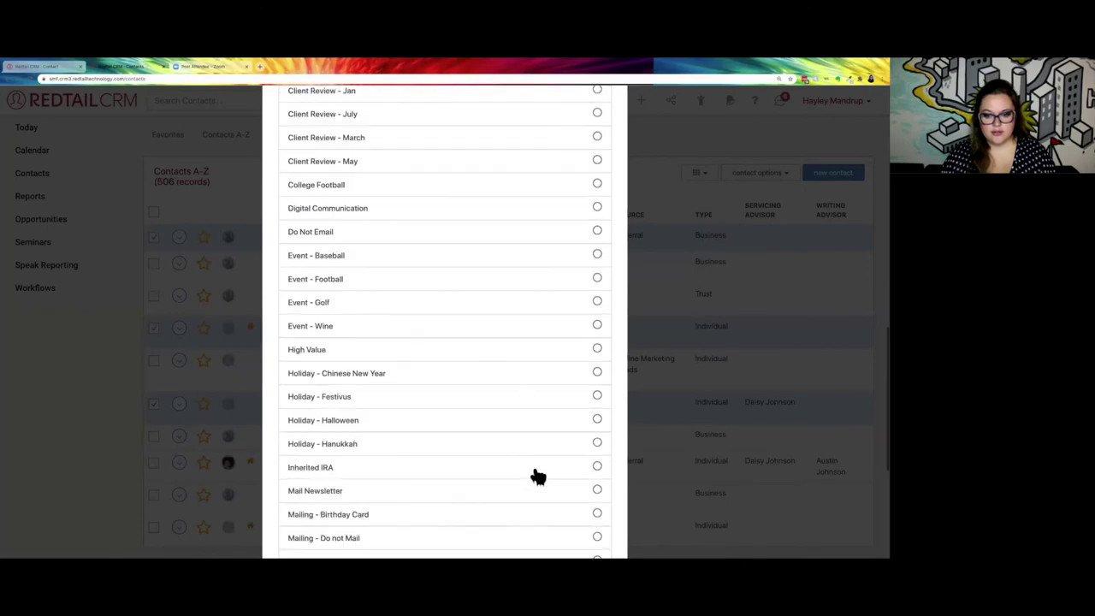
left_click(575, 515)
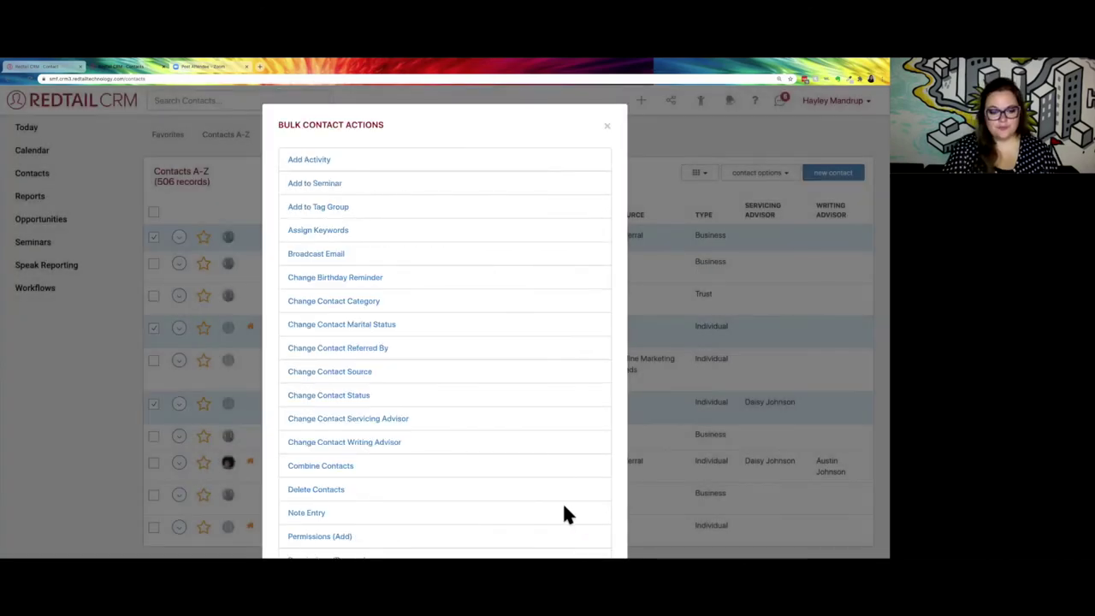
left_click(608, 127)
scroll(273, 367, "down", 10)
- Change the selection: add three more contacts and drop 401k Plan and one other contact
left_click(153, 296)
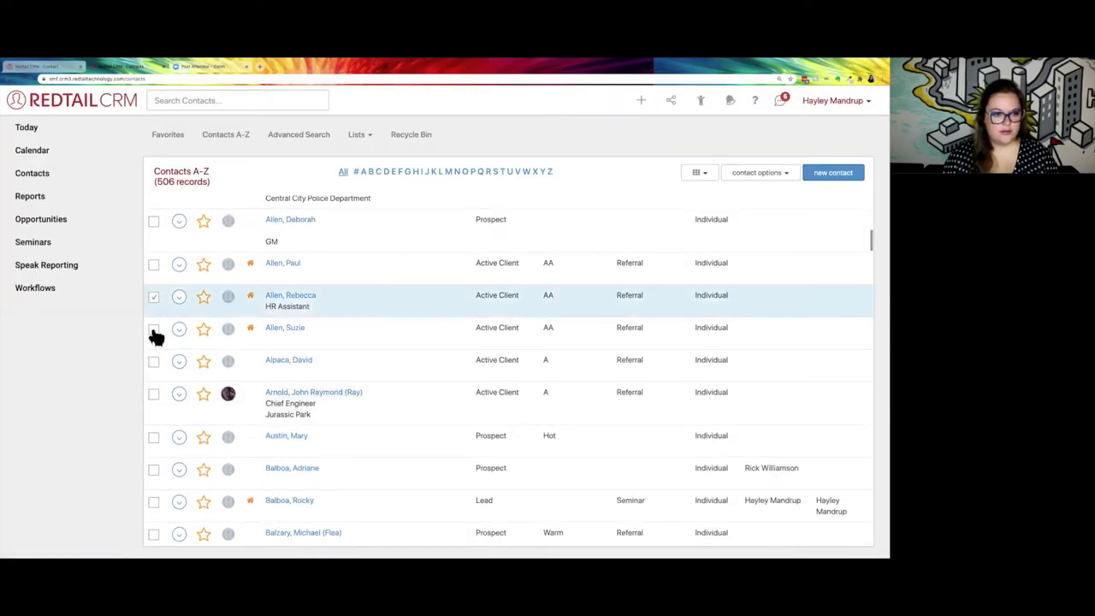
left_click(153, 328)
left_click(153, 361)
scroll(196, 285, "up", 10)
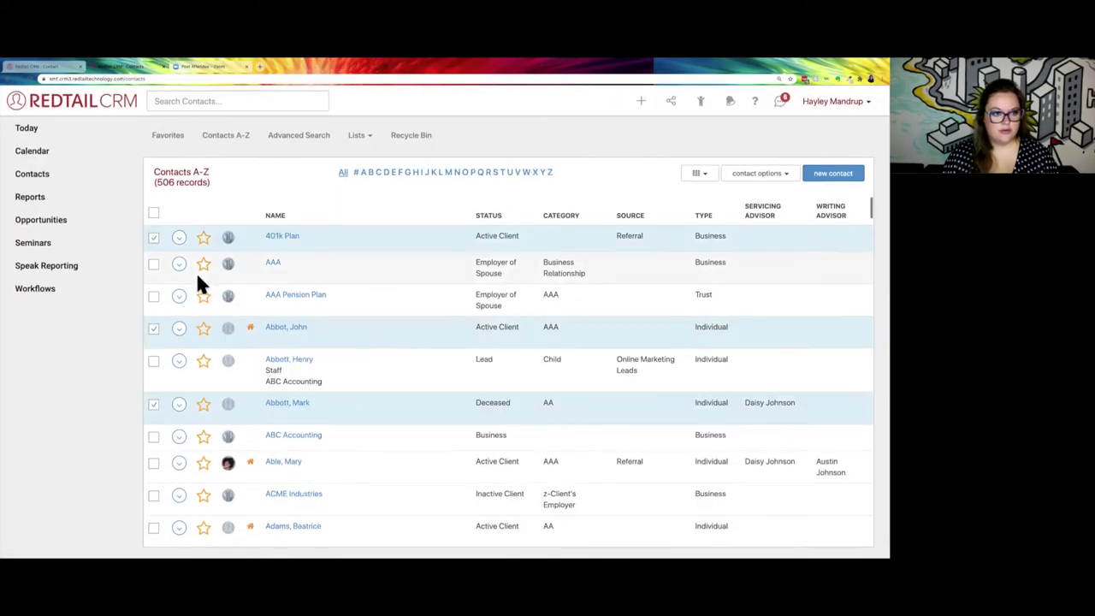
left_click(154, 328)
left_click(153, 237)
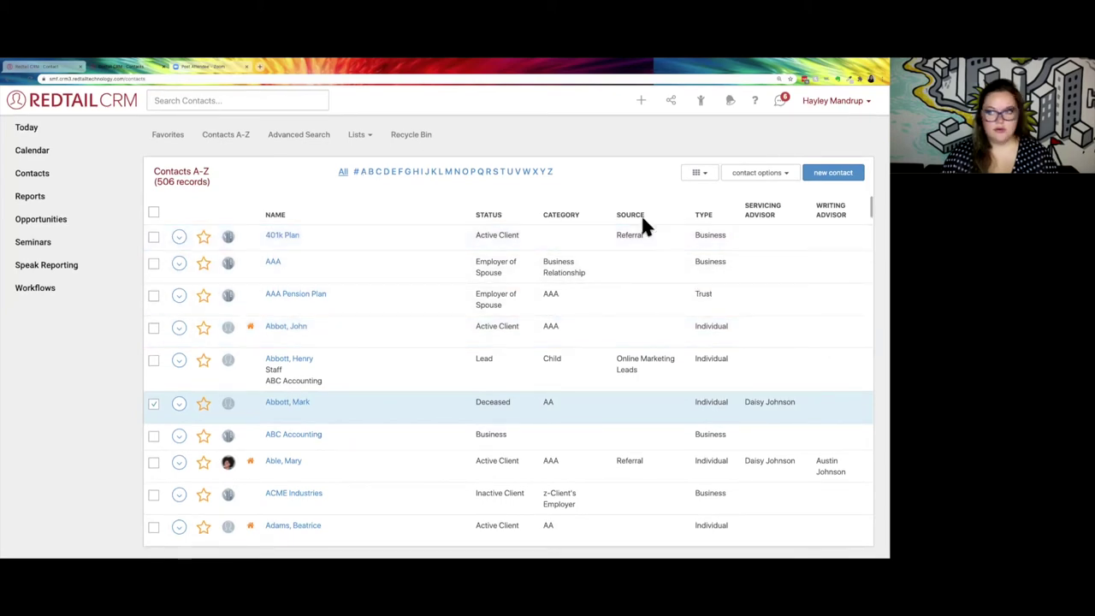
- Bulk-assign the first two Advisor keywords to the selected contacts and close the dialog
left_click(756, 174)
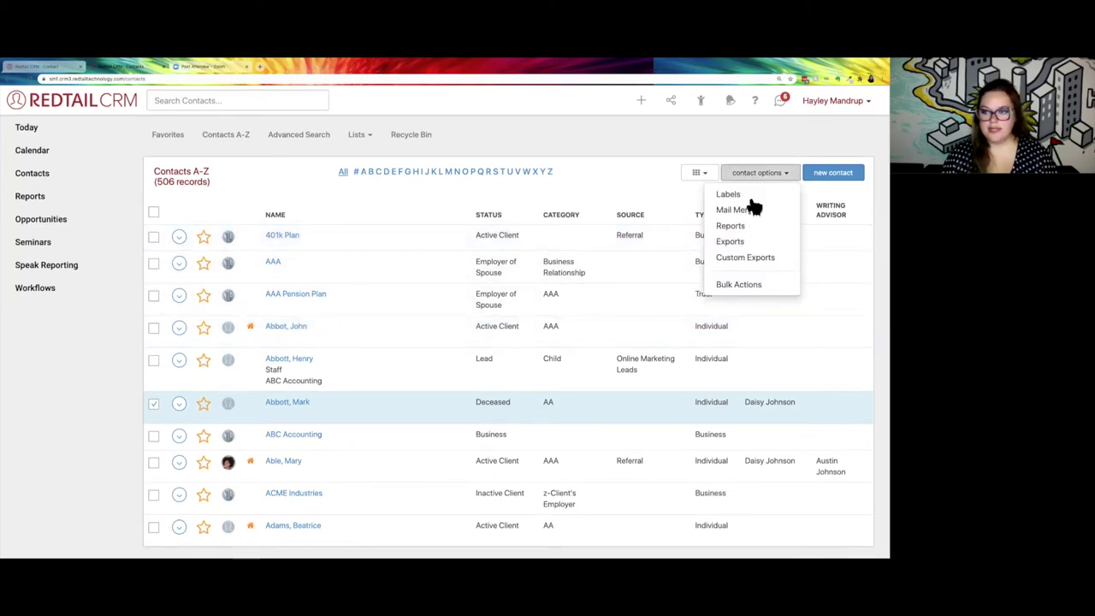
left_click(747, 286)
scroll(355, 354, "down", 5)
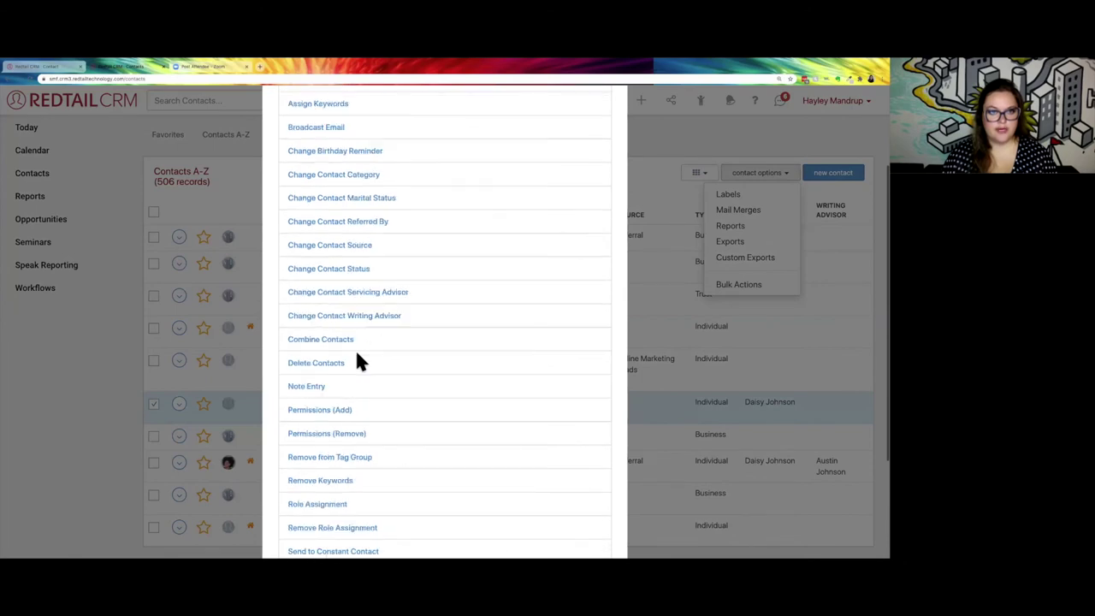
scroll(358, 362, "up", 3)
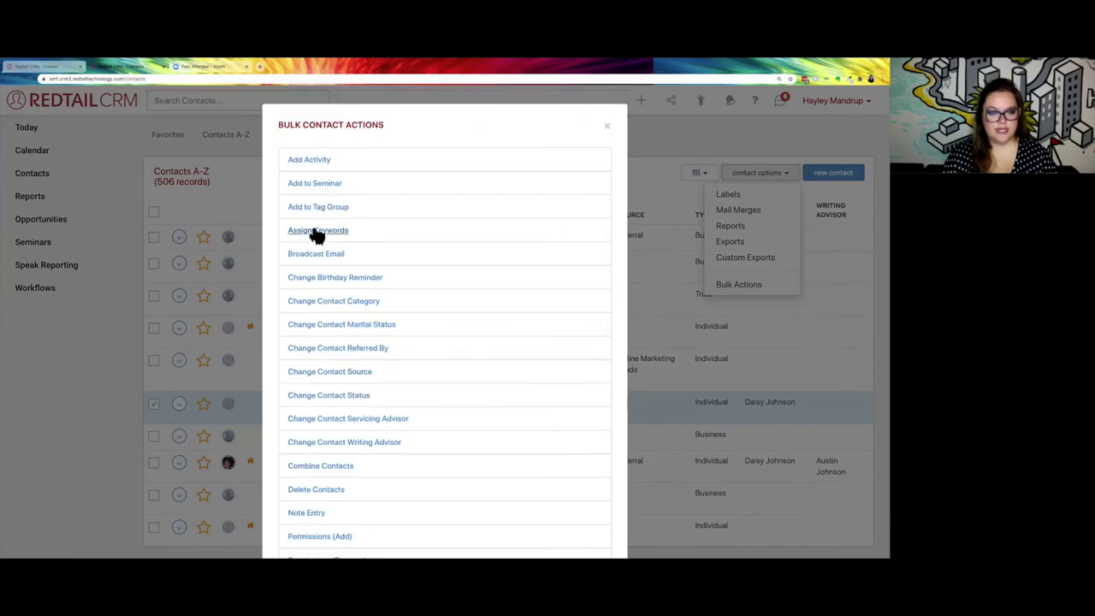
left_click(317, 232)
scroll(403, 381, "up", 2)
scroll(404, 380, "down", 5)
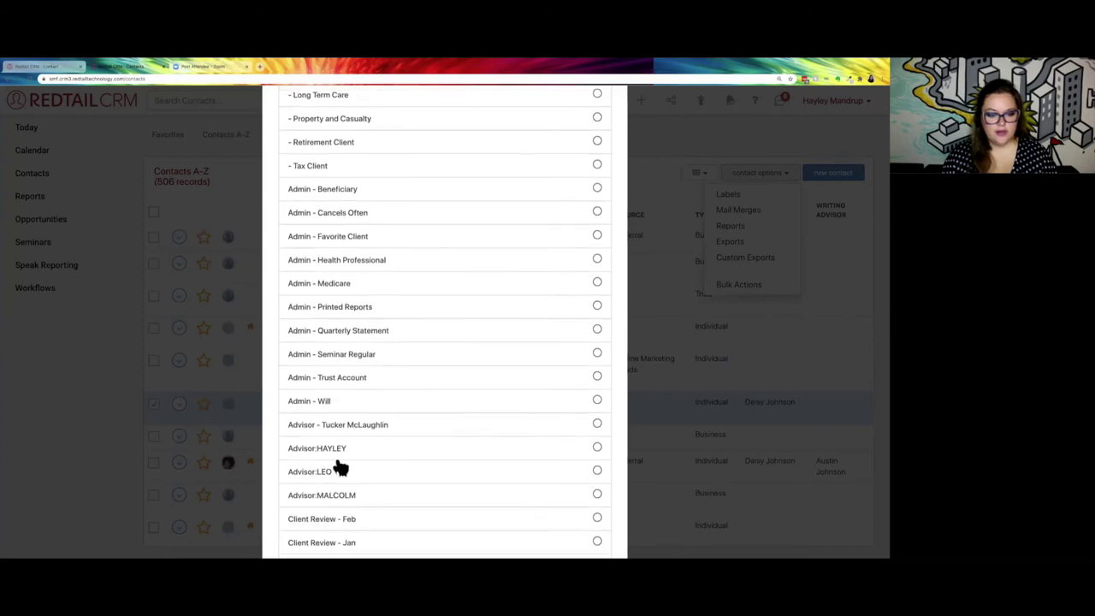
left_click(340, 470)
scroll(445, 402, "down", 1)
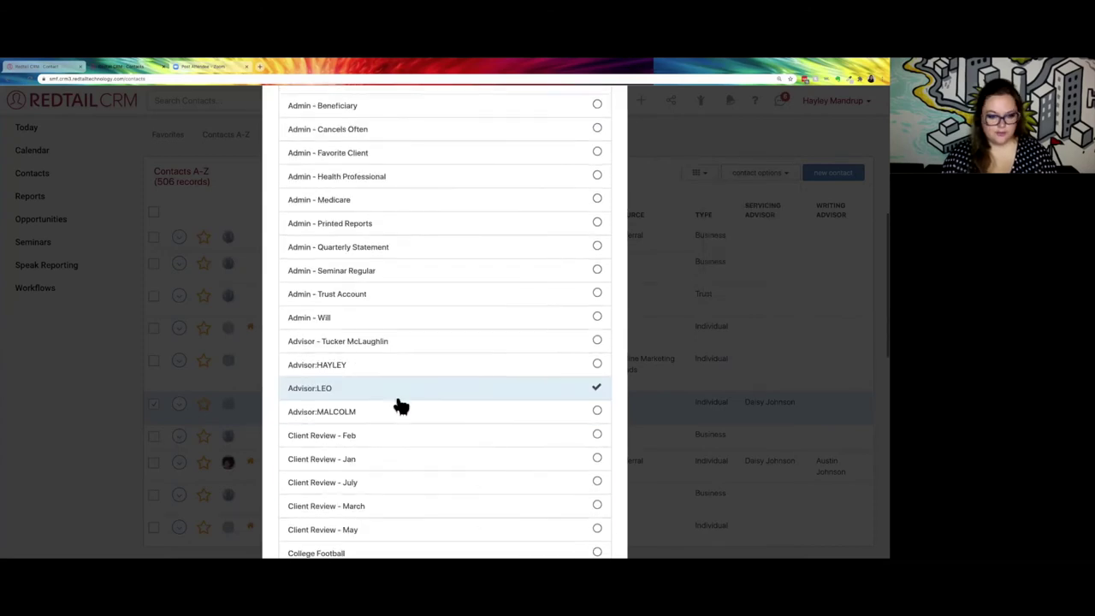
left_click(398, 414)
scroll(542, 450, "down", 3)
scroll(543, 449, "down", 5)
left_click(567, 519)
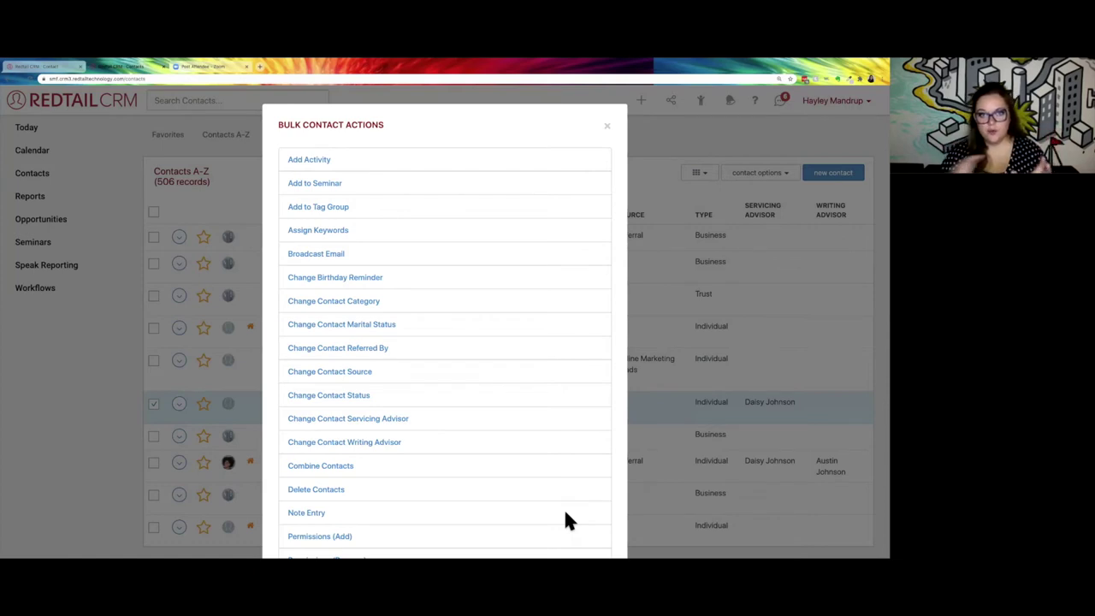
left_click(608, 129)
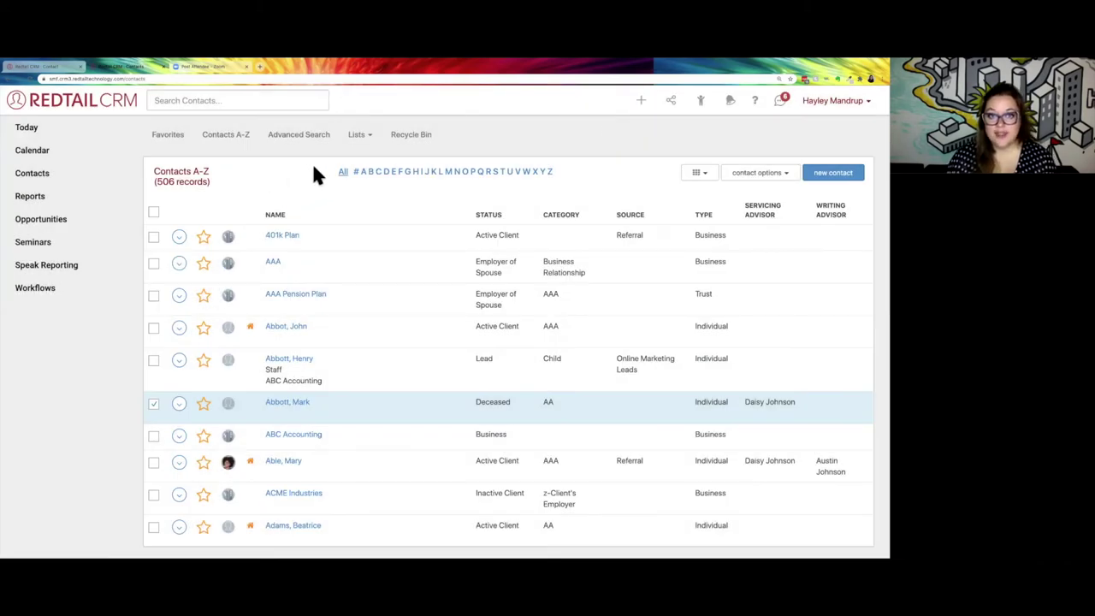
- Run an advanced search for Contact Keywords, Keyword Equal To the third advisor's keyword
left_click(291, 137)
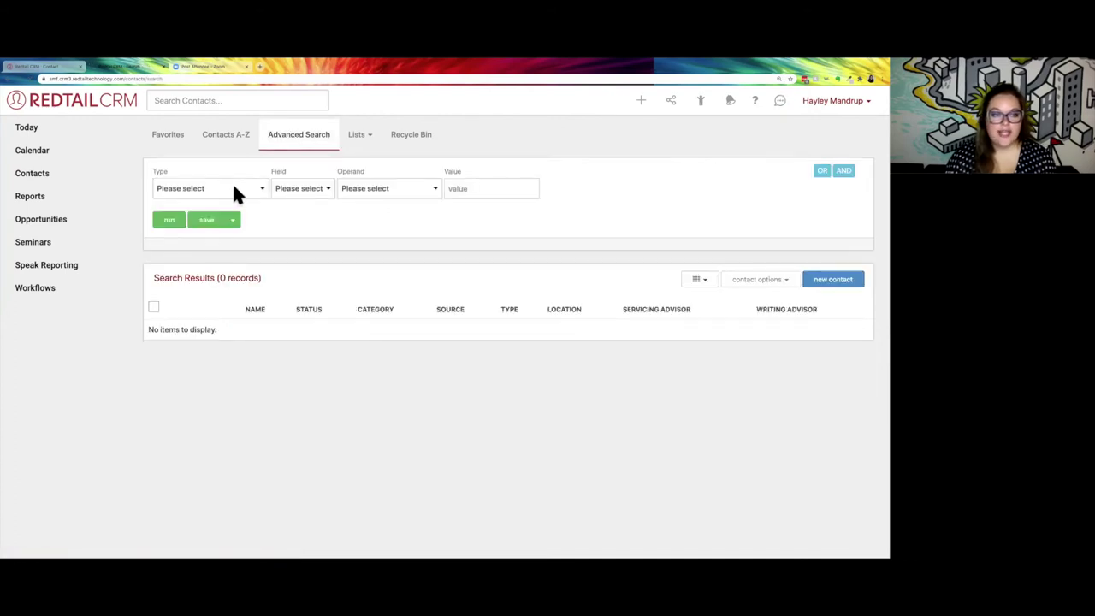
left_click(234, 186)
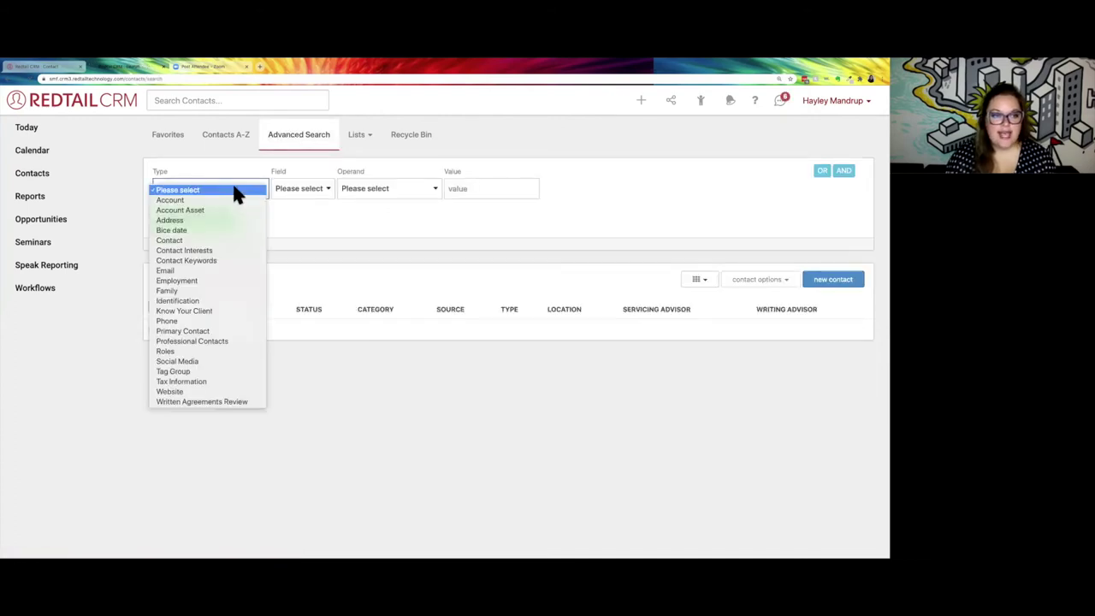
left_click(208, 261)
left_click(287, 188)
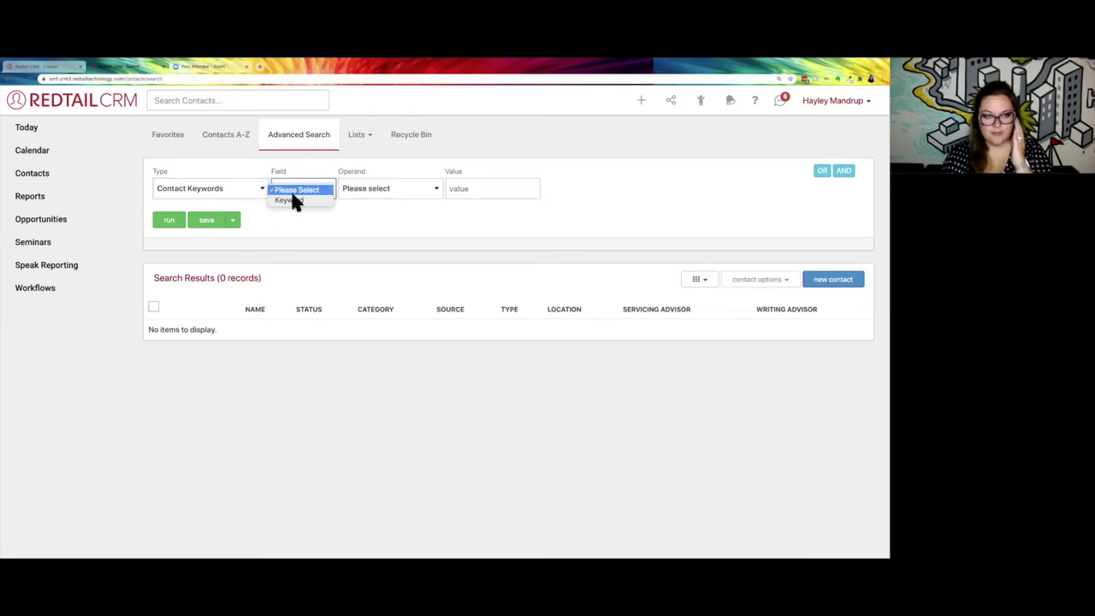
left_click(295, 201)
left_click(361, 186)
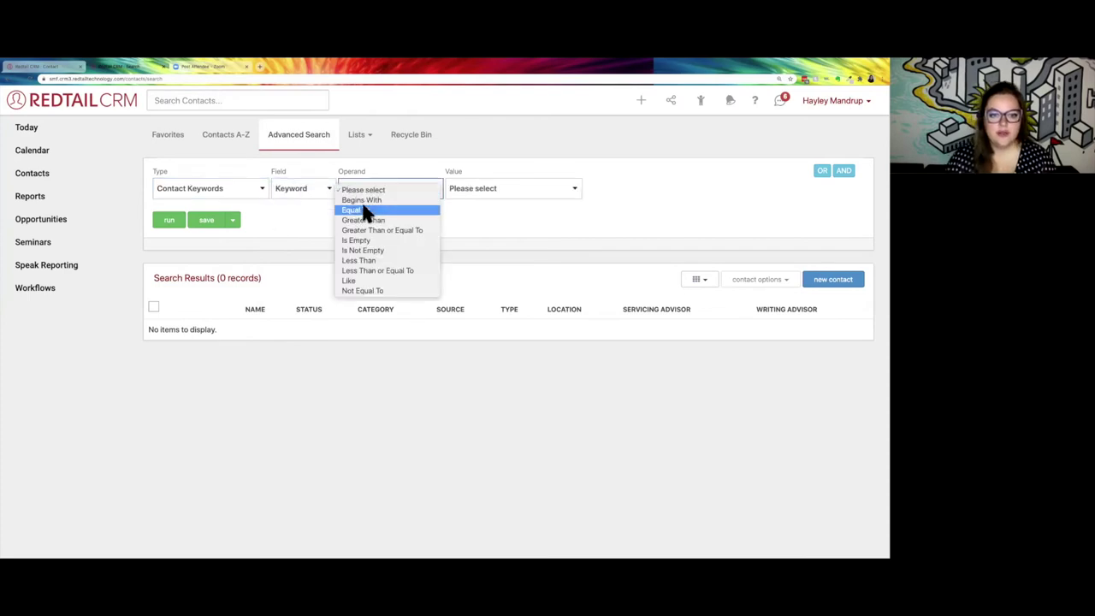
left_click(364, 211)
left_click(493, 189)
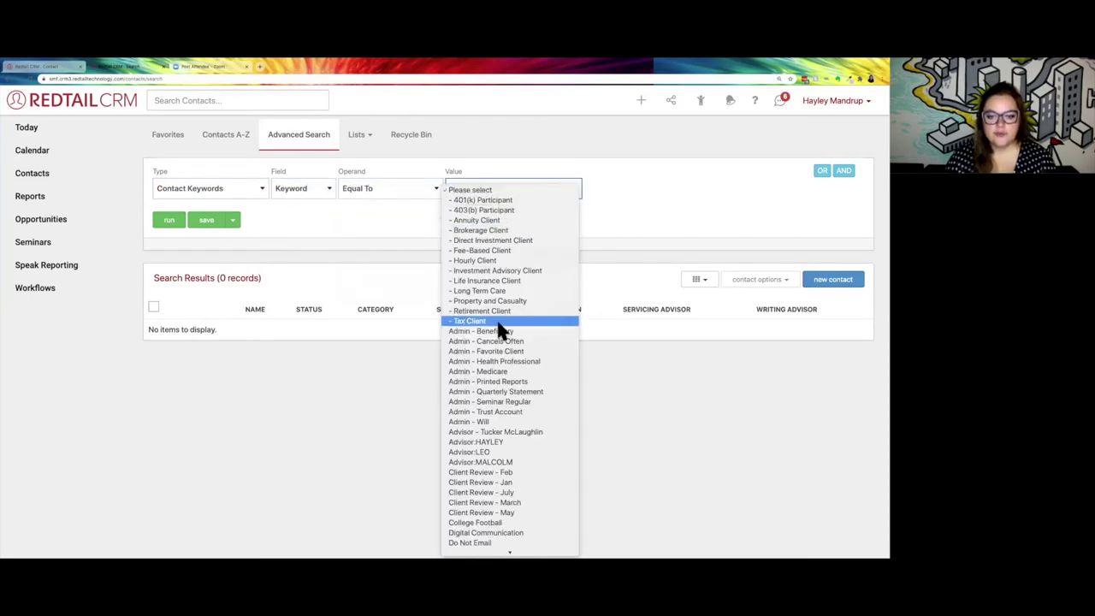
left_click(481, 441)
left_click(170, 223)
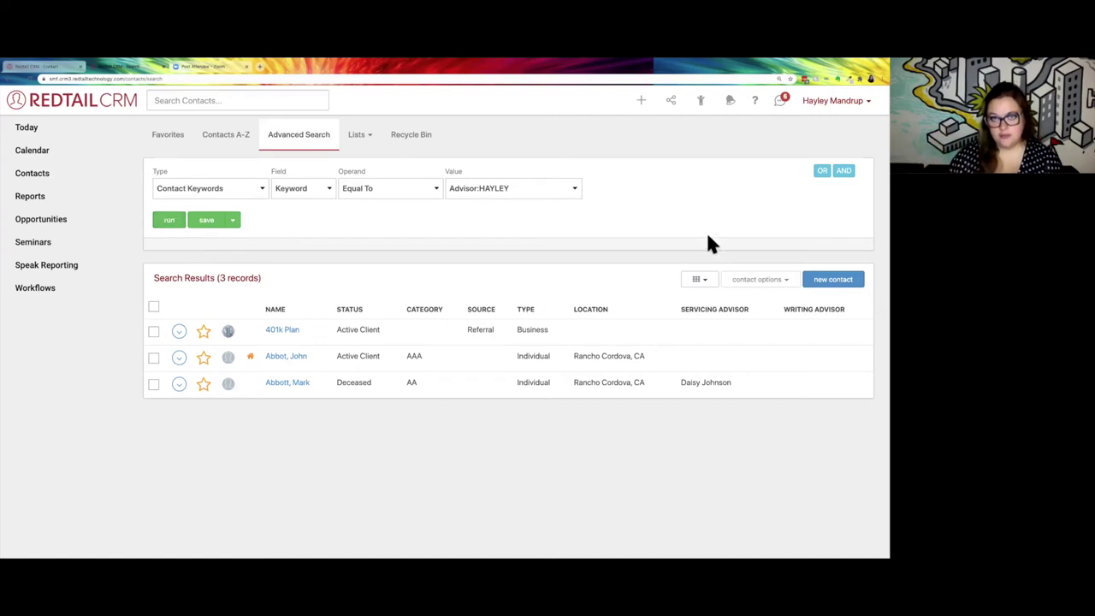
- Add an AND criterion for Keyword Equal To the second advisor's keyword and rerun the search
left_click(843, 171)
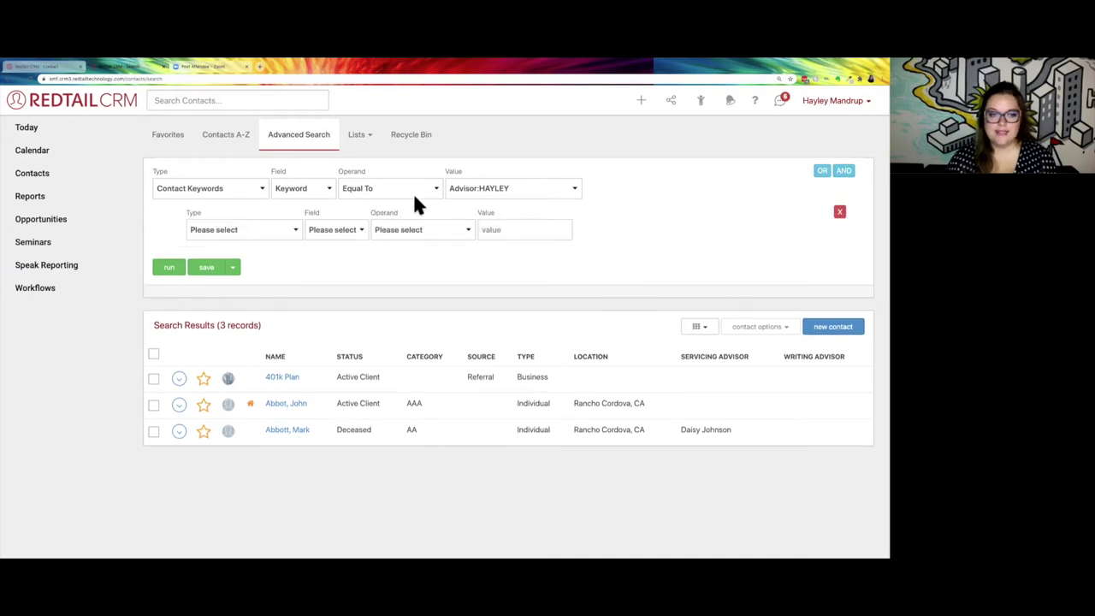
left_click(233, 228)
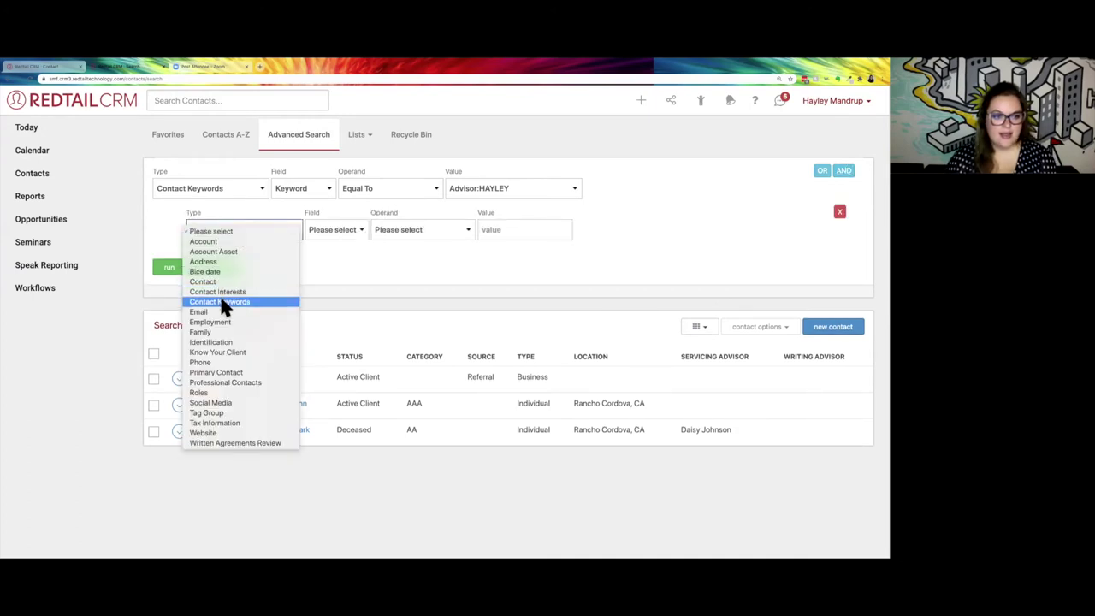
left_click(225, 302)
left_click(348, 229)
left_click(349, 243)
left_click(385, 231)
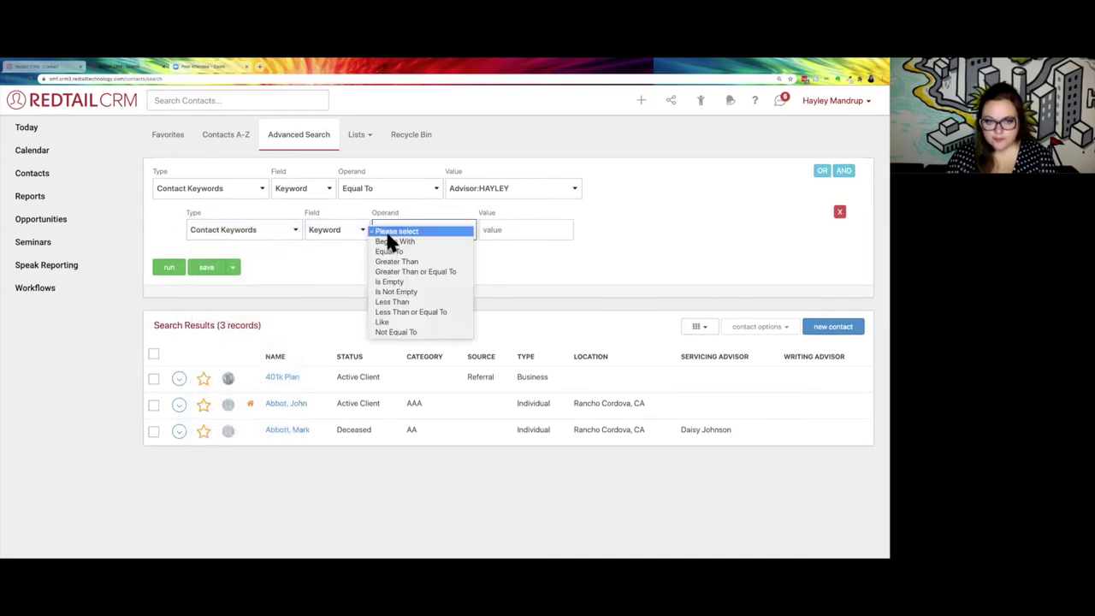
left_click(389, 242)
left_click(507, 230)
scroll(524, 410, "down", 2)
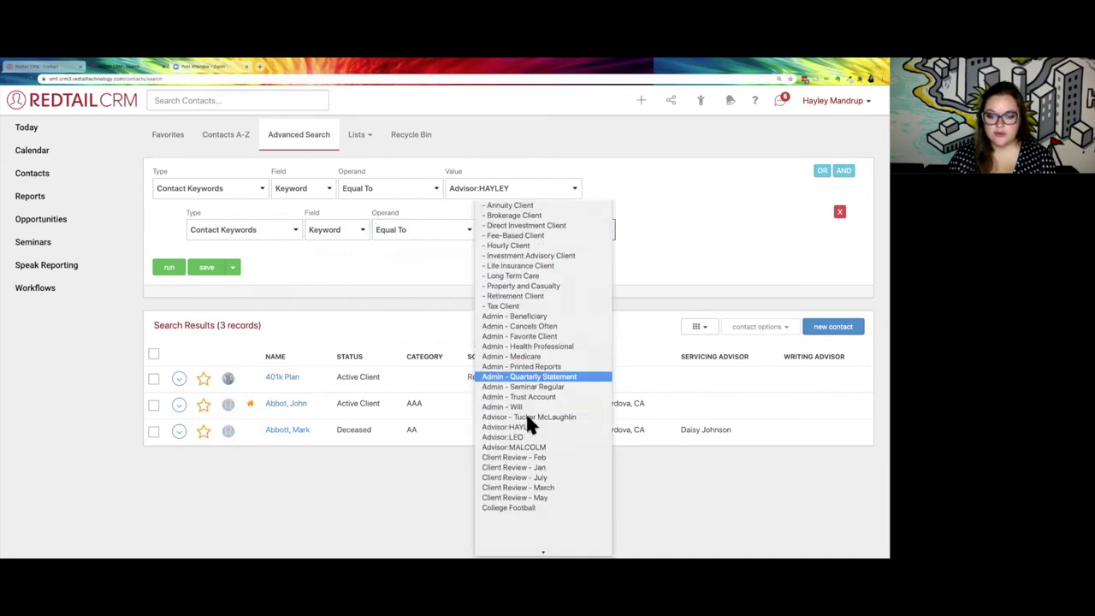
left_click(536, 353)
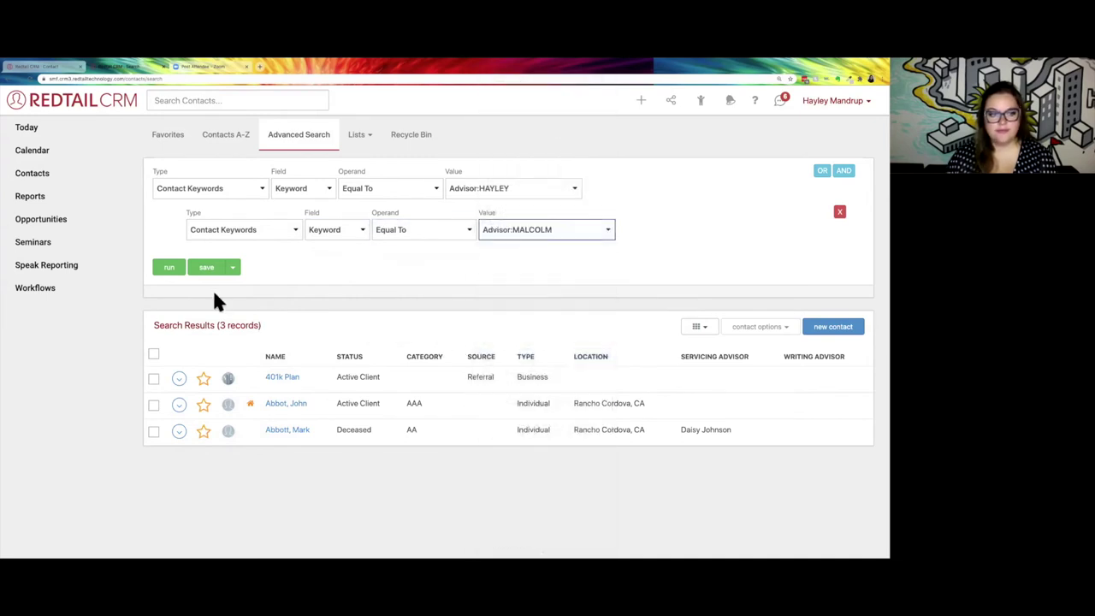
left_click(166, 267)
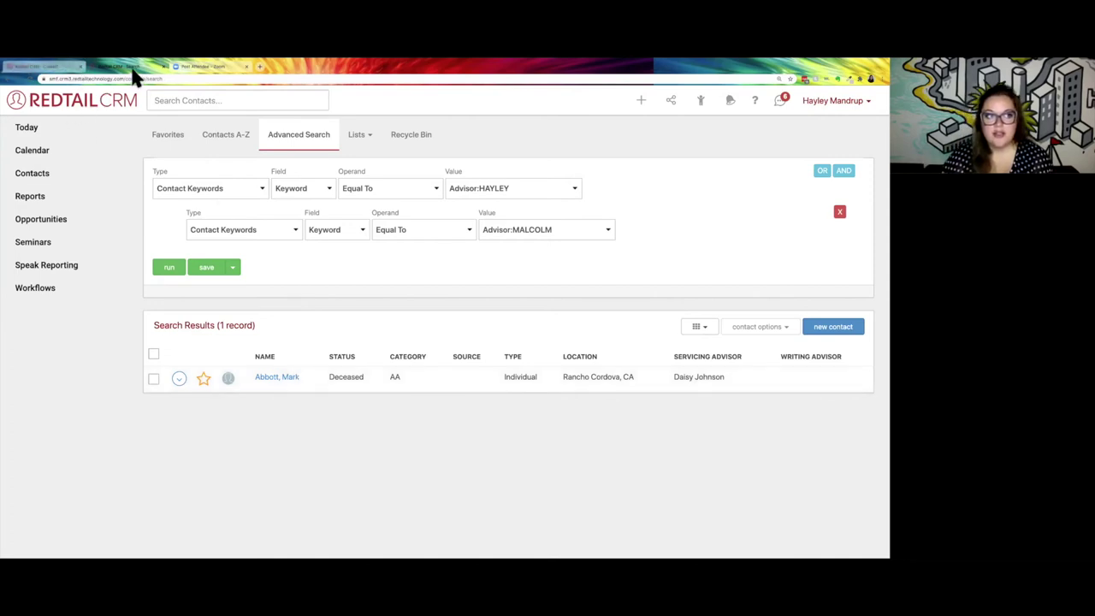
- Review the single contact tagged with both keywords, then open the user account options
left_click(845, 103)
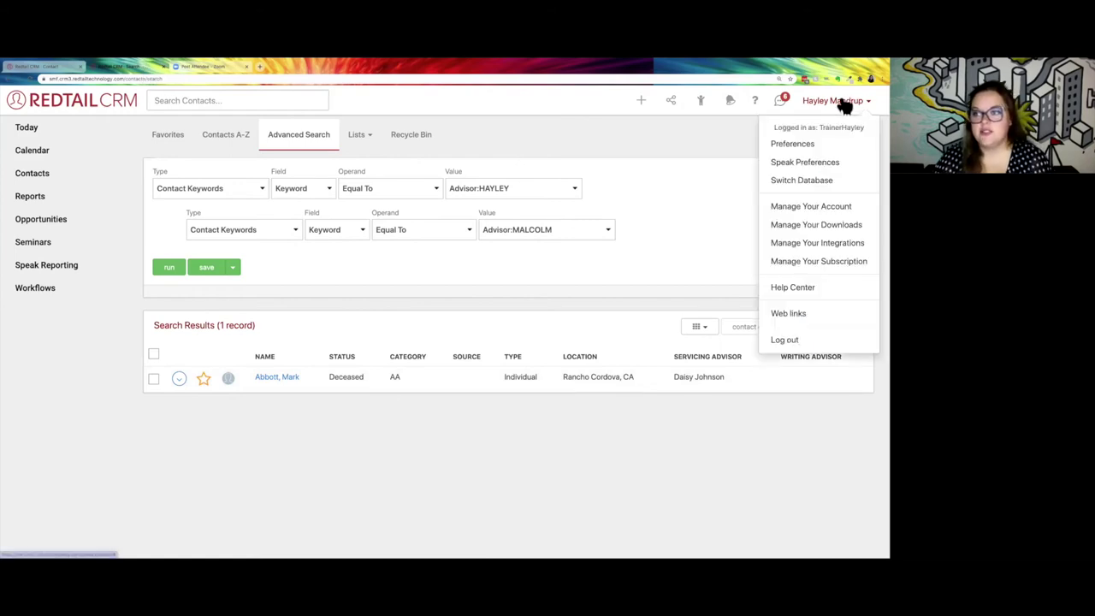
- Go from Manage Your Account through Manage Database Lists to the Contact User Defined Fields
left_click(841, 210)
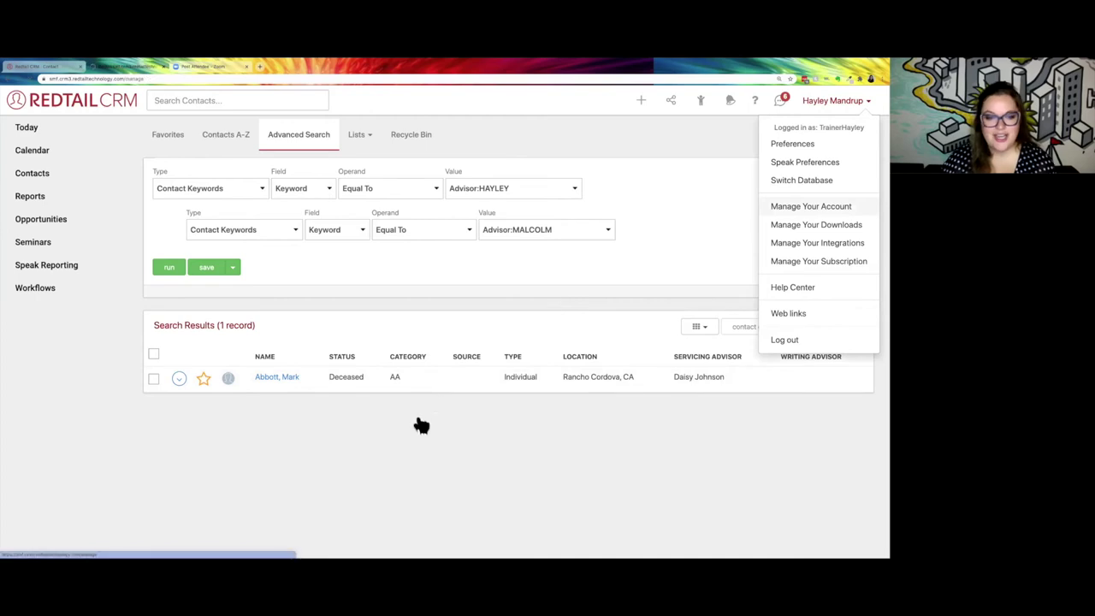
scroll(416, 423, "down", 5)
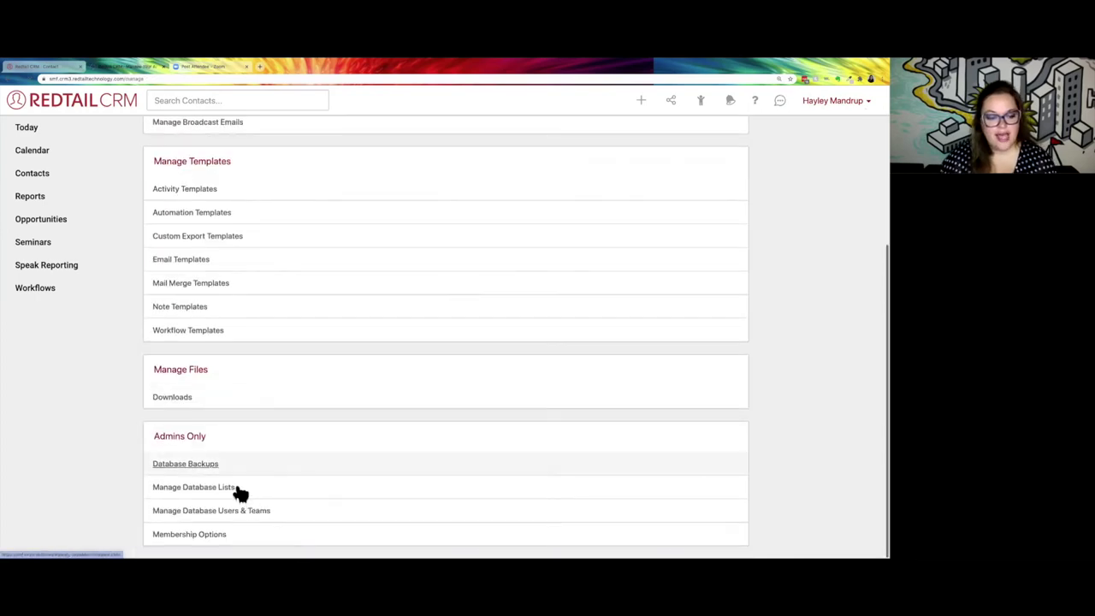
left_click(235, 489)
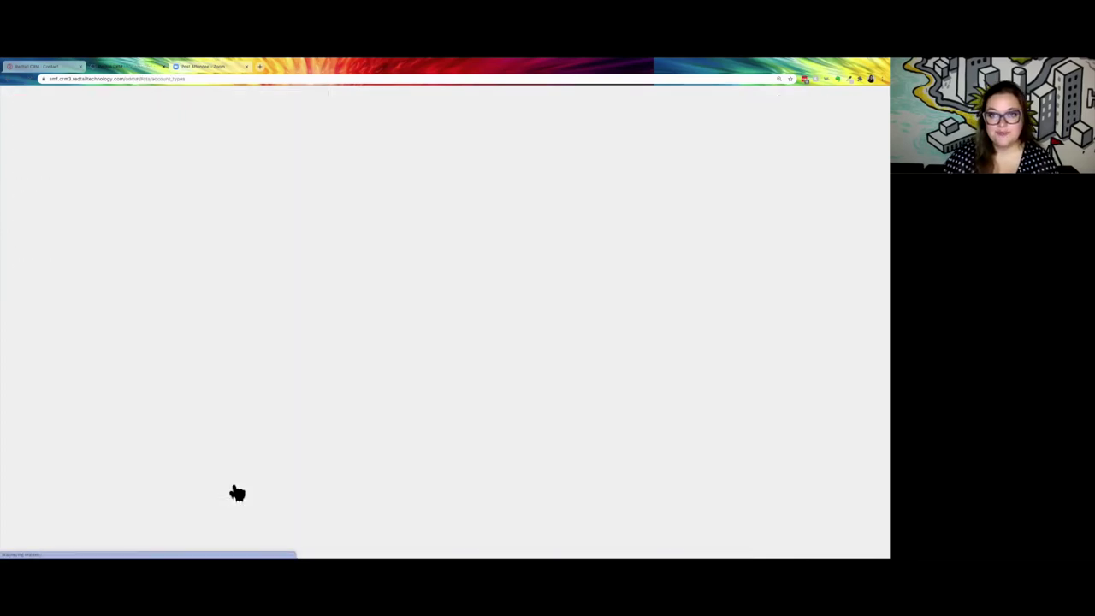
scroll(688, 425, "down", 1)
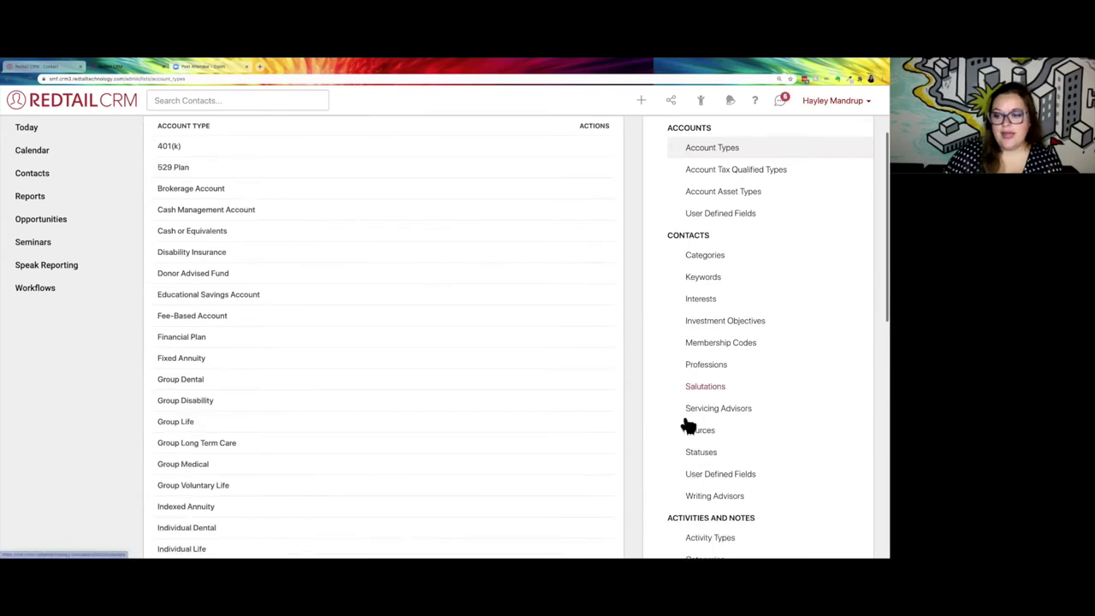
left_click(708, 436)
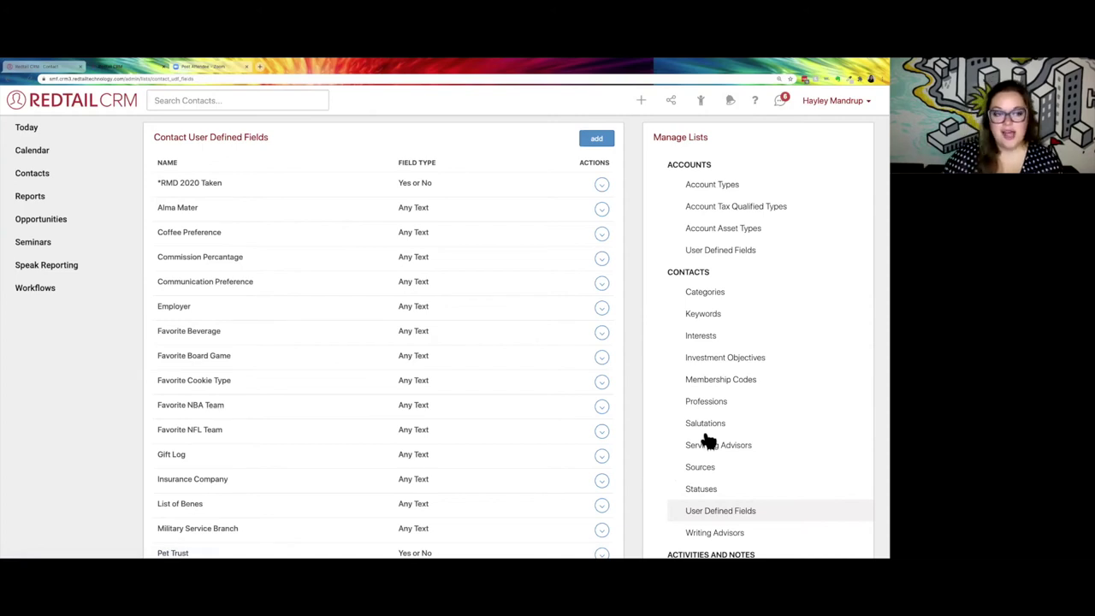
- Start a new contact field named 'RepCode2020' with the List of Values type
left_click(599, 140)
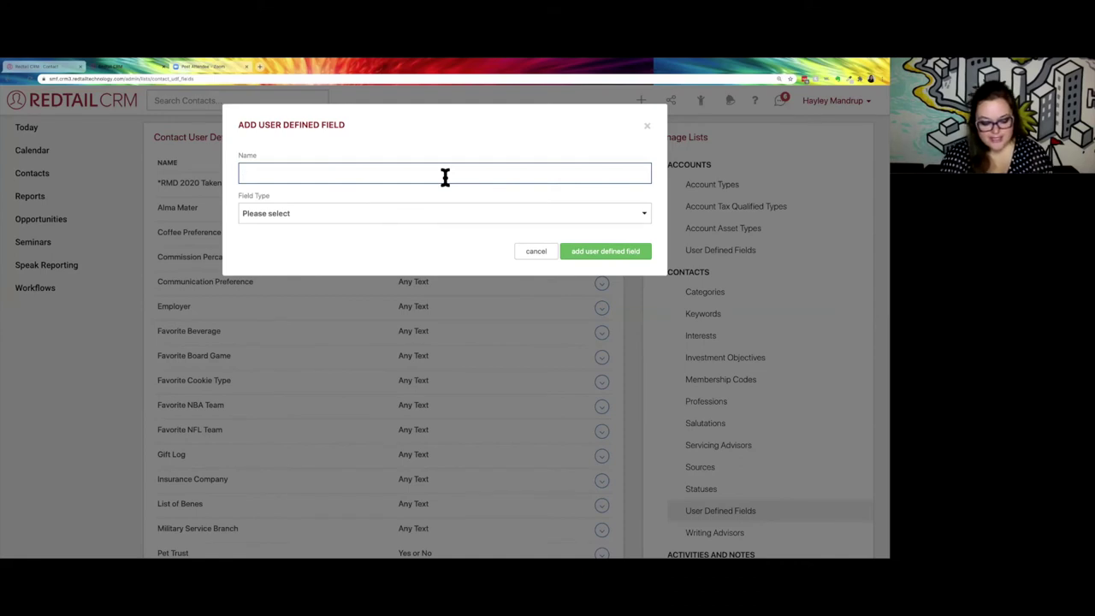
type("R")
key("BackSpace")
type("R")
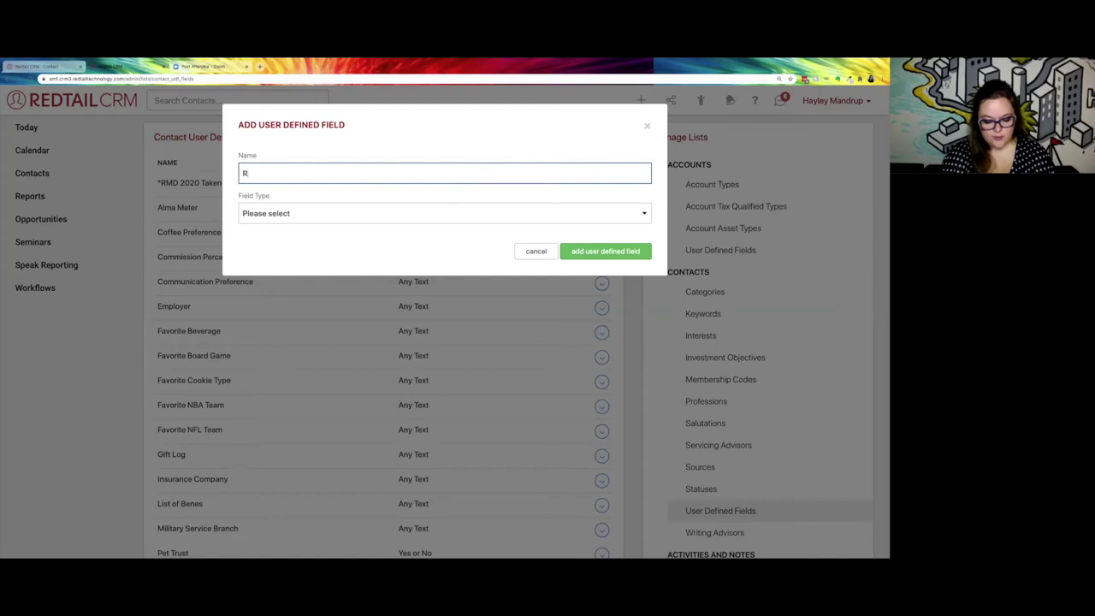
type("epCode")
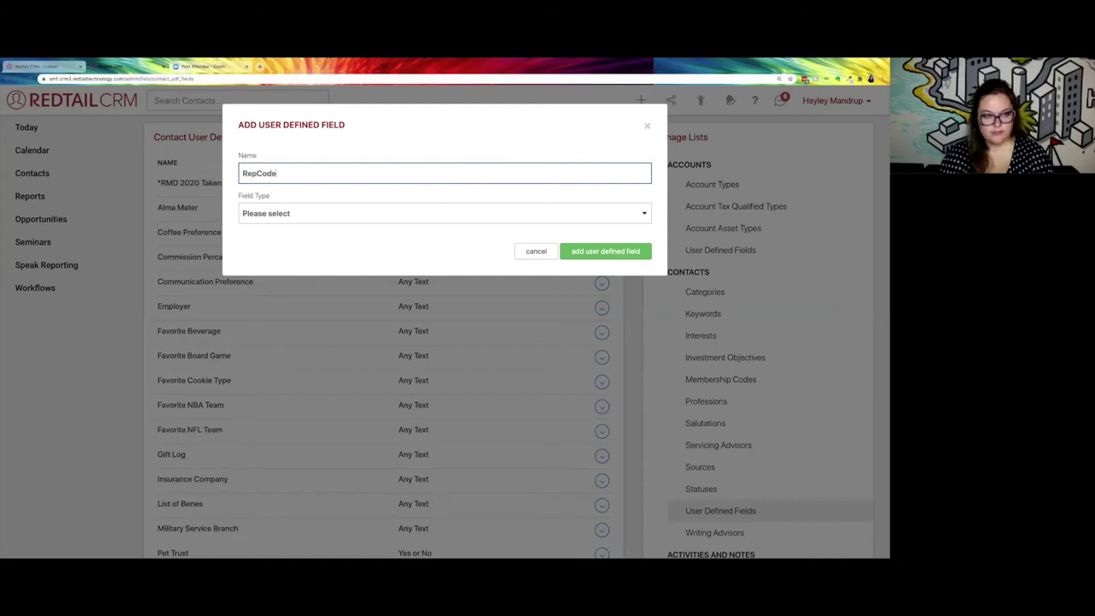
type("2020:")
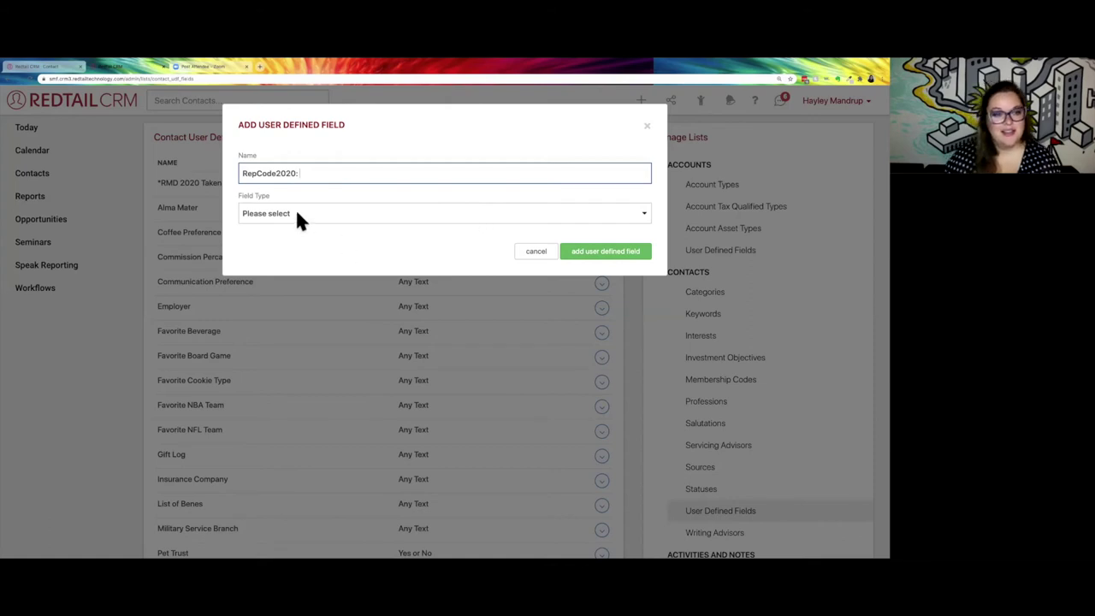
left_click(296, 213)
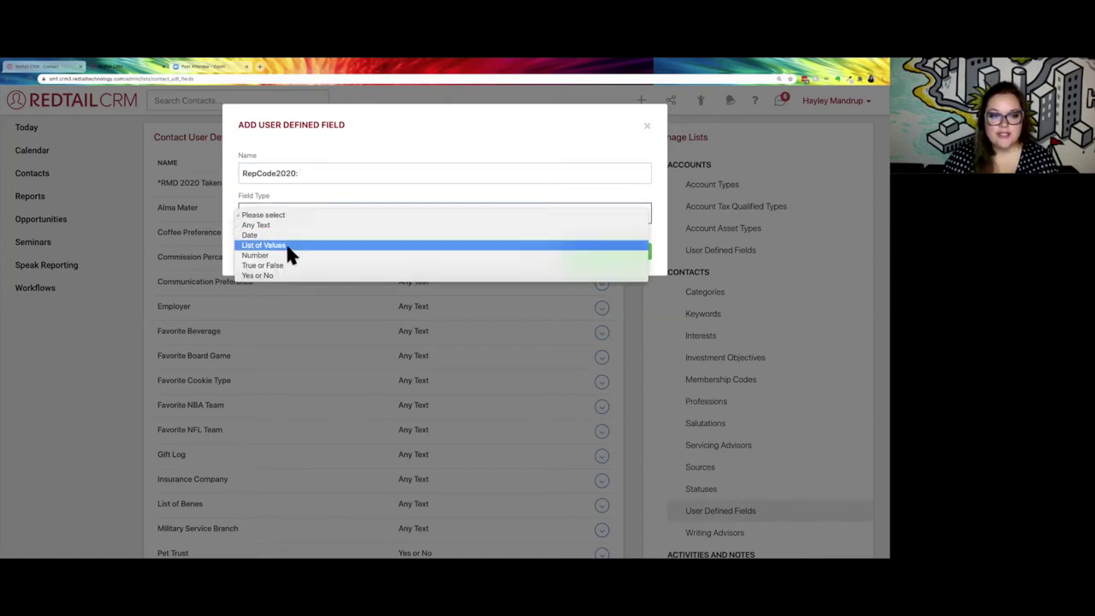
key("Escape")
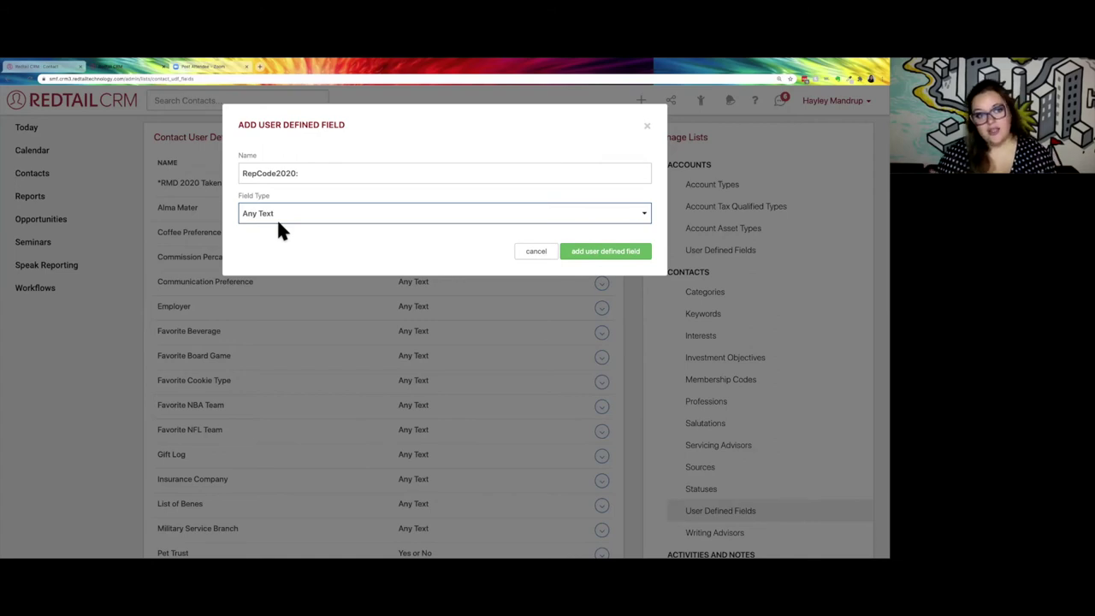
left_click(277, 217)
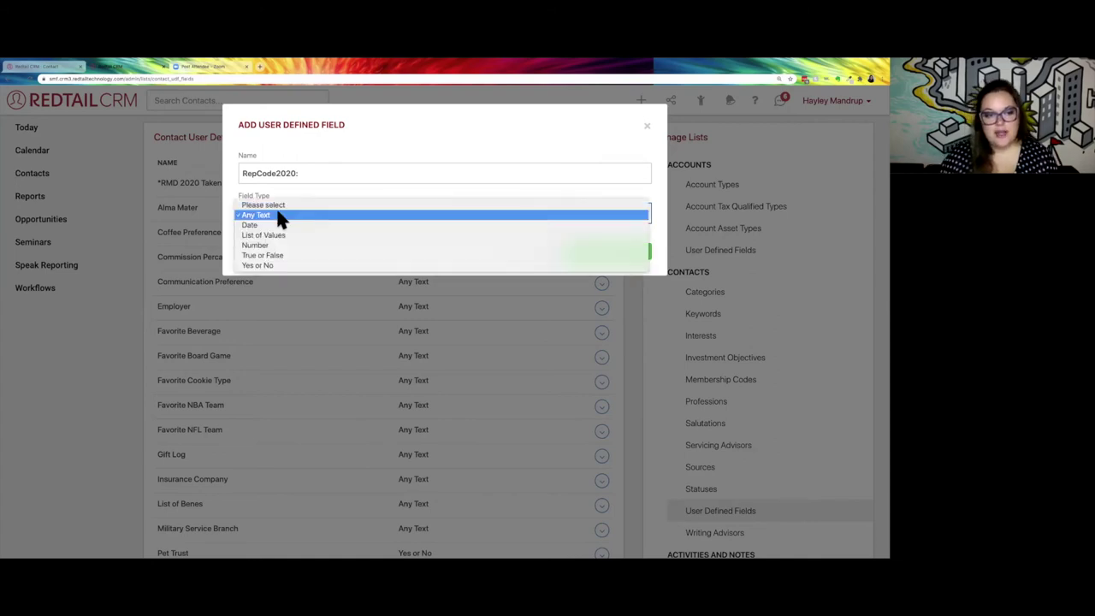
left_click(278, 235)
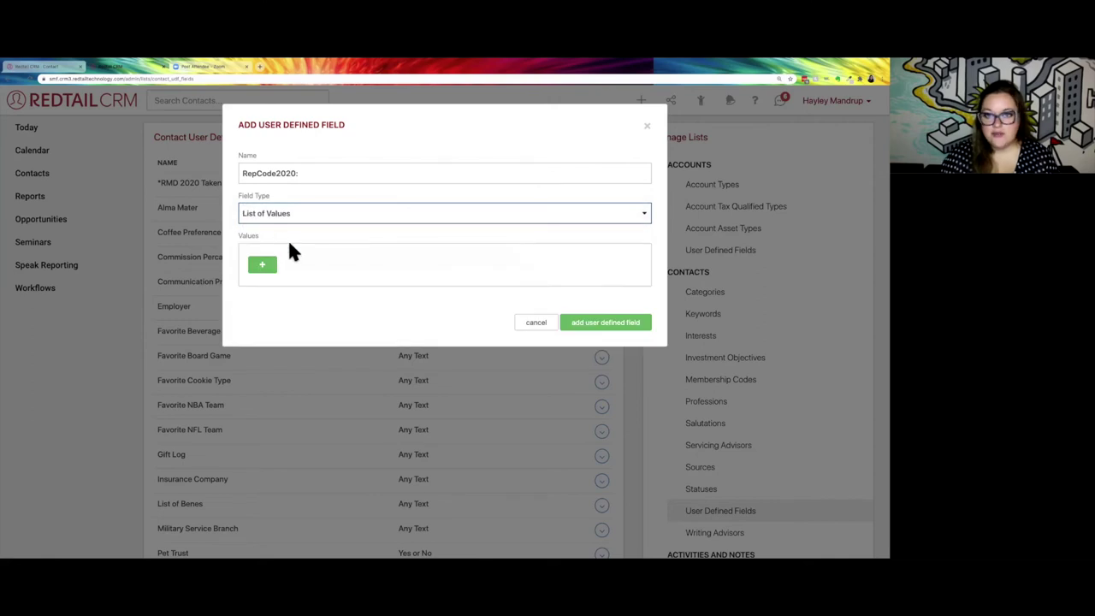
- Enter the list values HGHP4, 3LK3, EIJ2 and 2RH3, each in its own row
left_click(262, 265)
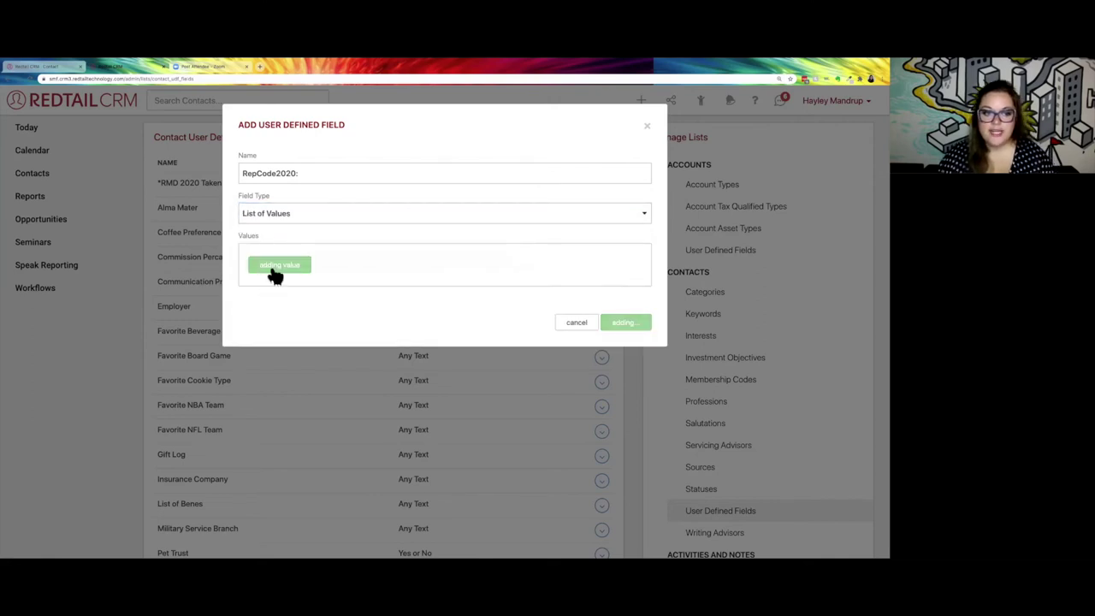
left_click(331, 283)
type("HGHP4")
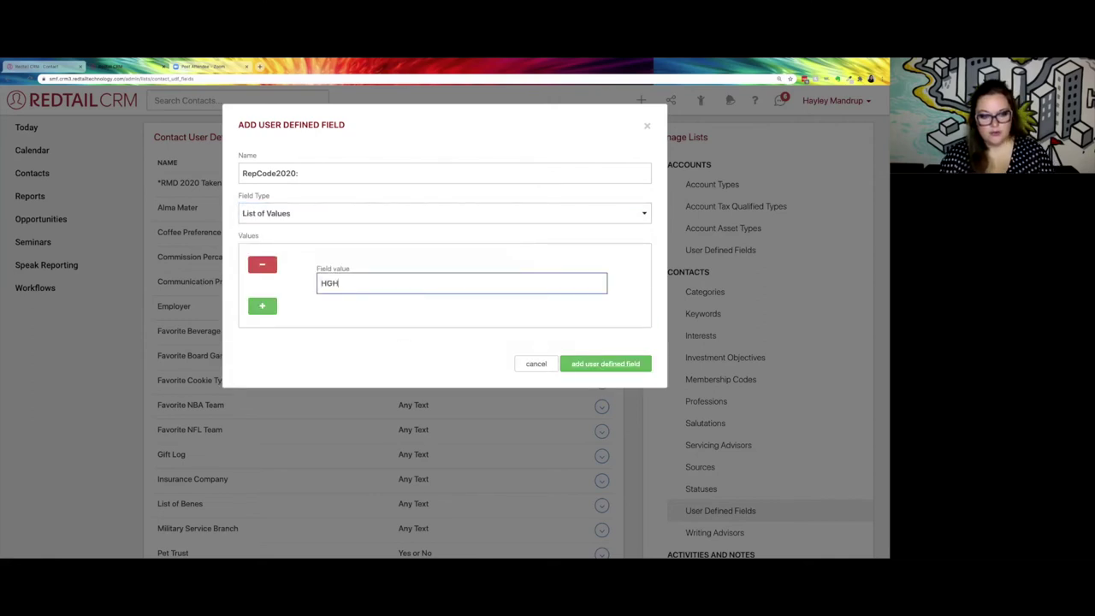
left_click(274, 308)
left_click(333, 321)
type("3LK3")
left_click(262, 347)
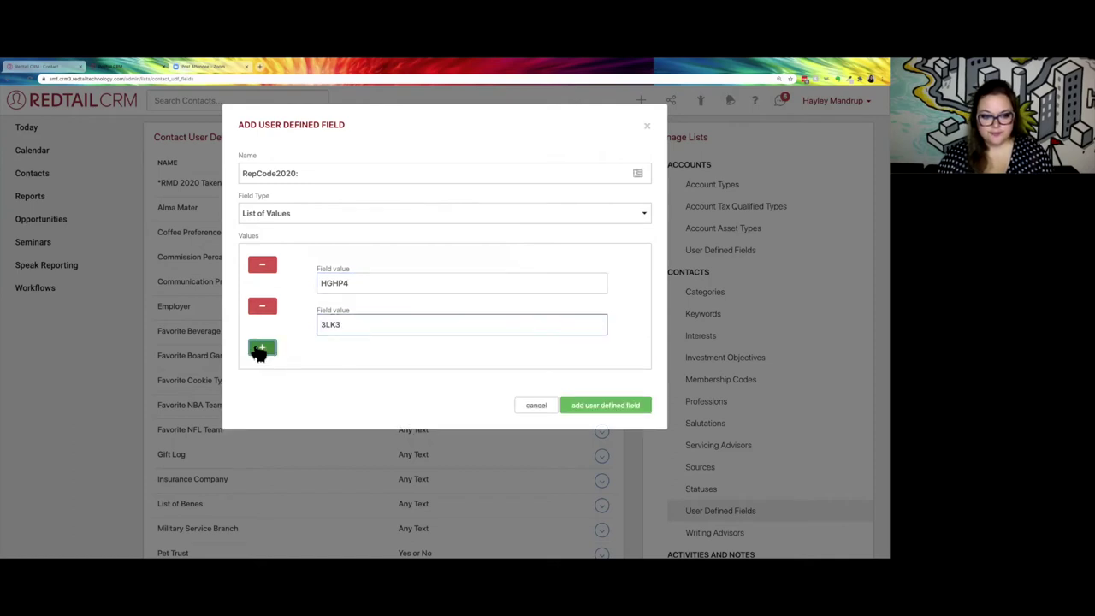
left_click(350, 363)
type("EIJ2")
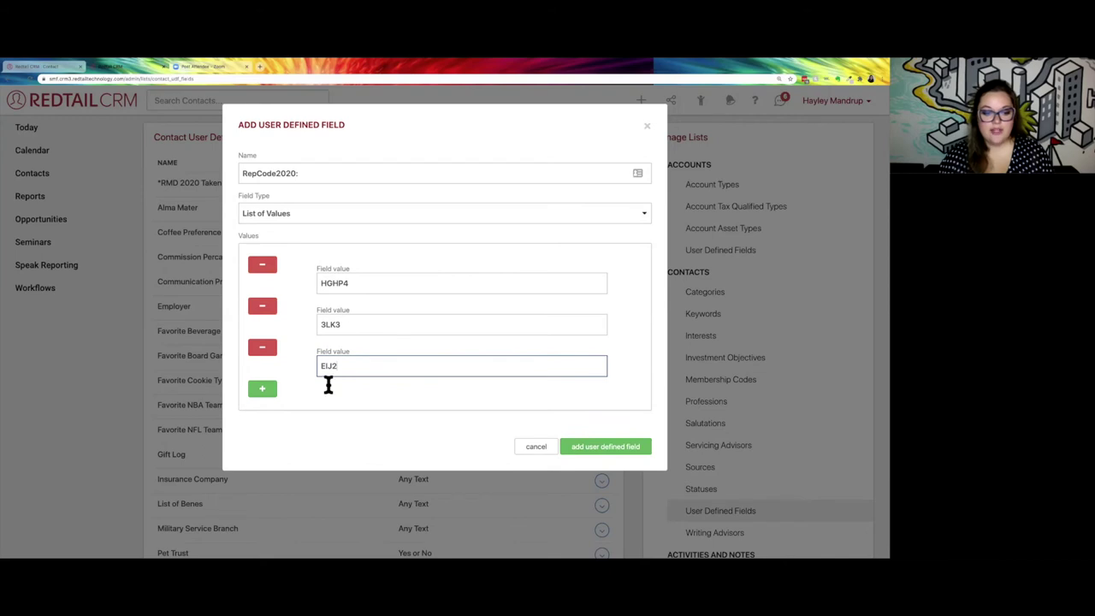
left_click(265, 392)
left_click(337, 406)
type("2RH3")
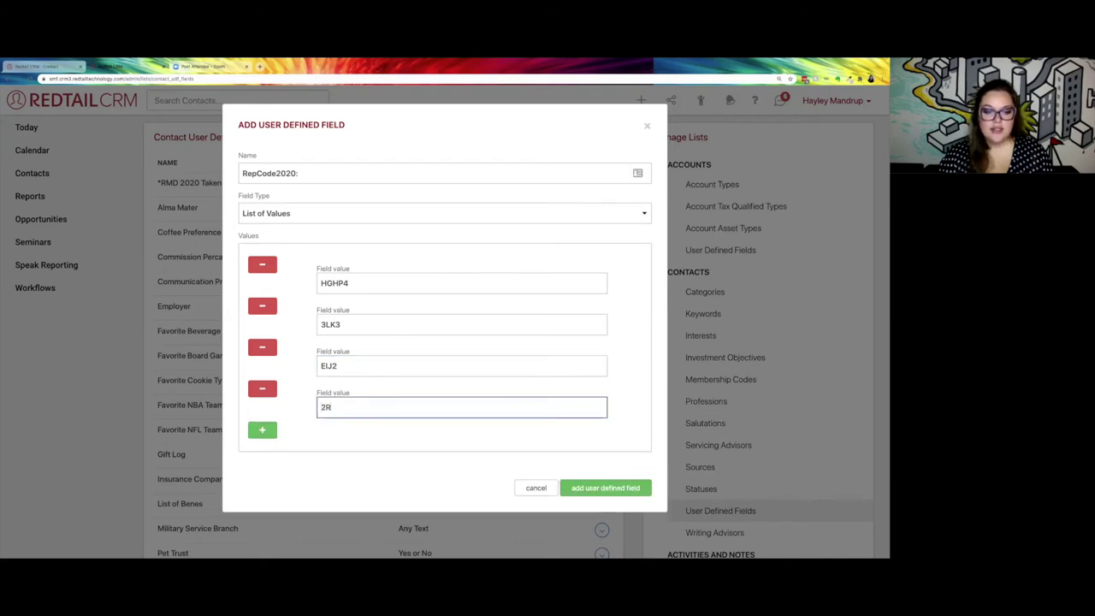
left_click(265, 432)
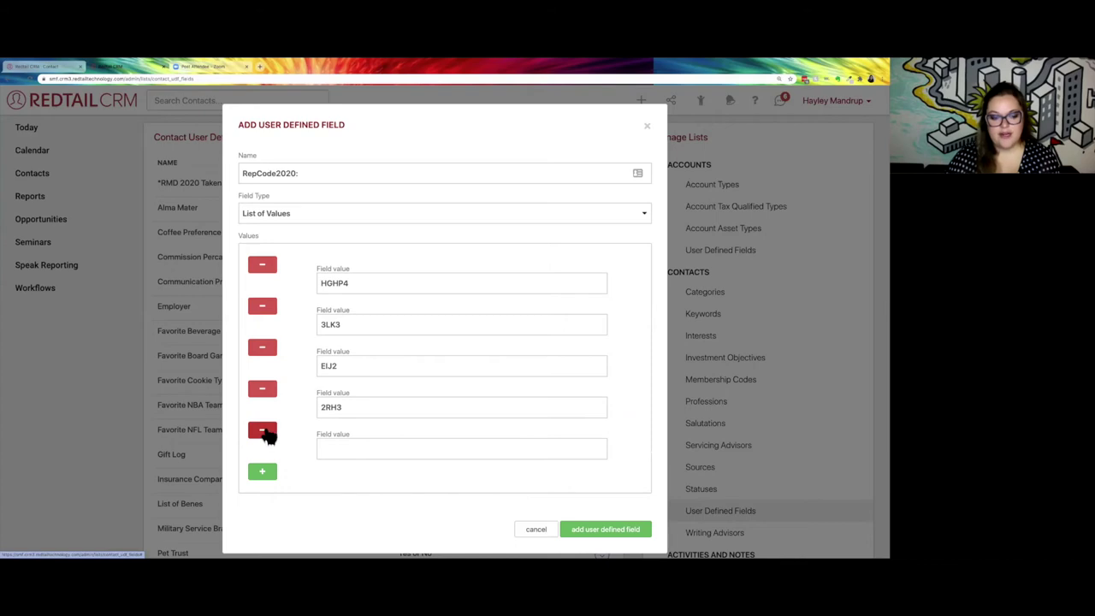
- Delete the empty fifth value row and save RepCode2020: with its four list values
left_click(262, 430)
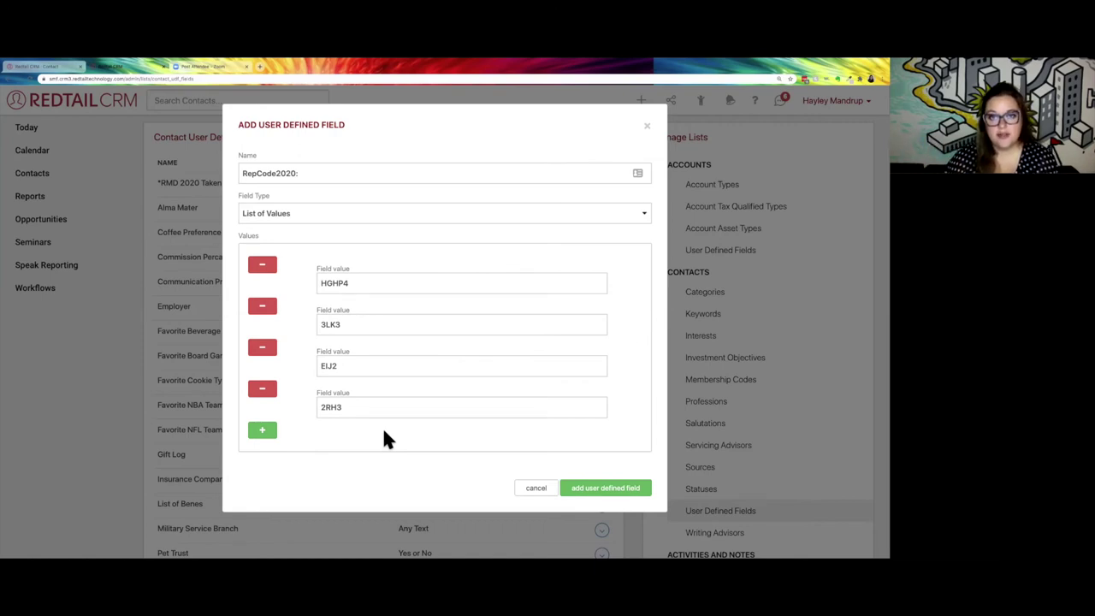
left_click_drag(263, 243, 239, 242)
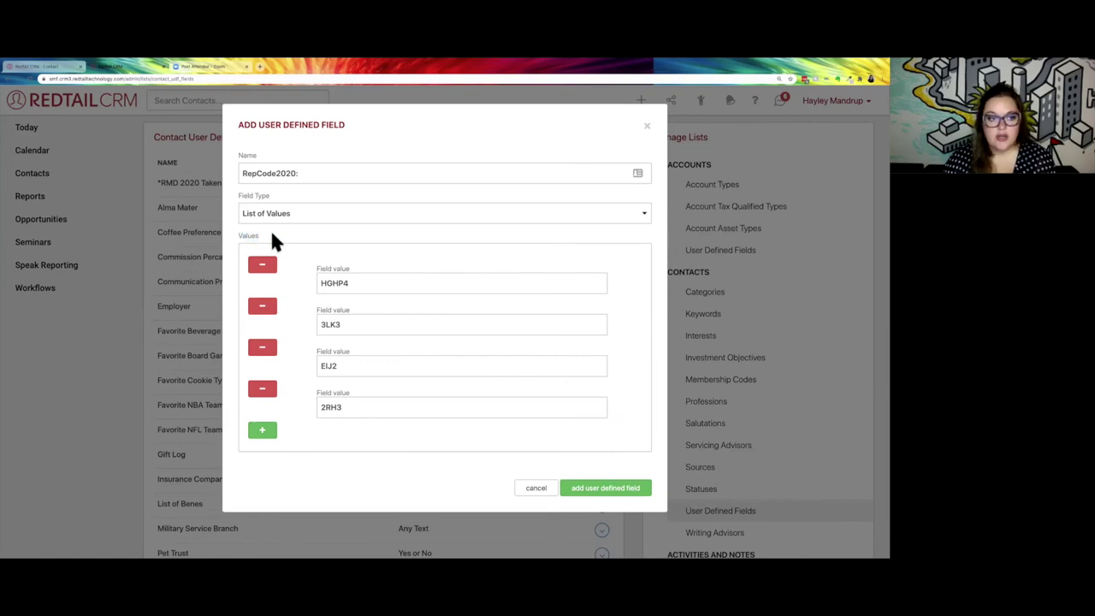
left_click(277, 238)
left_click_drag(354, 282, 313, 287)
left_click(312, 278)
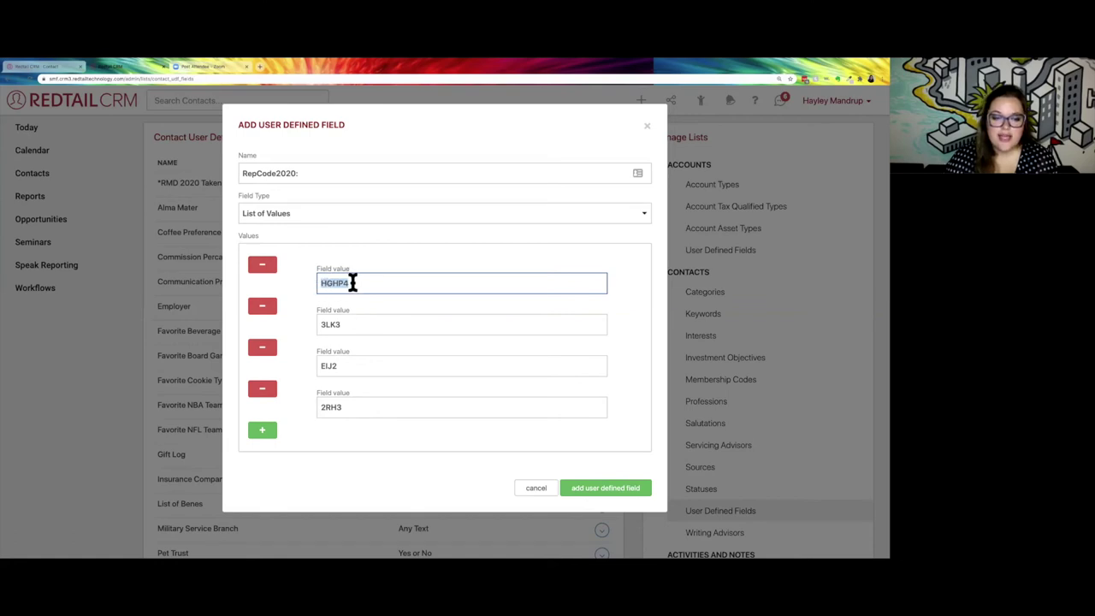
left_click_drag(334, 283, 348, 283)
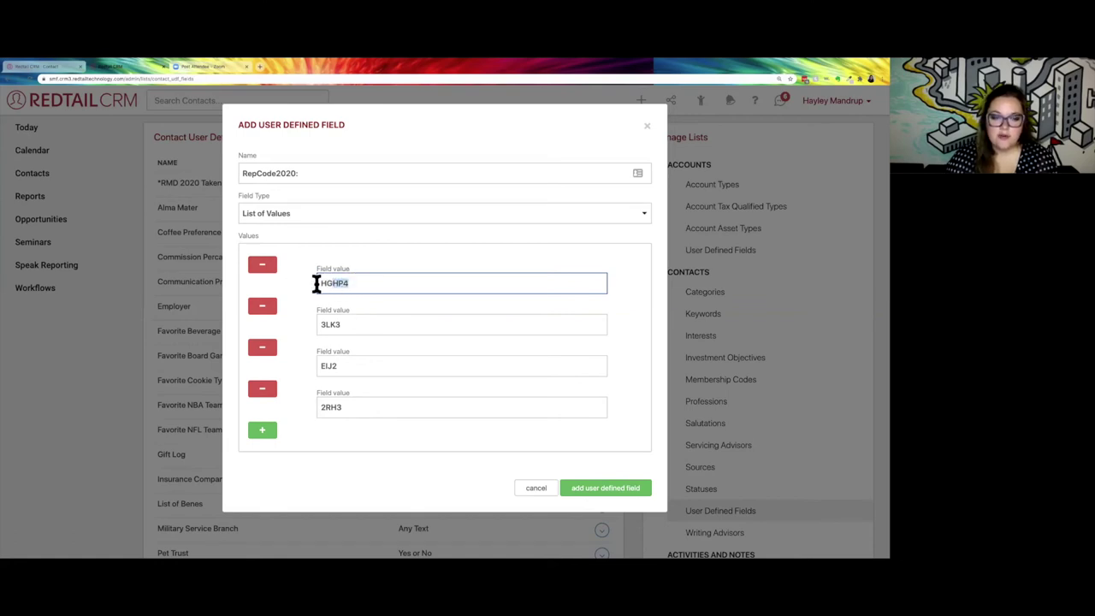
left_click(580, 487)
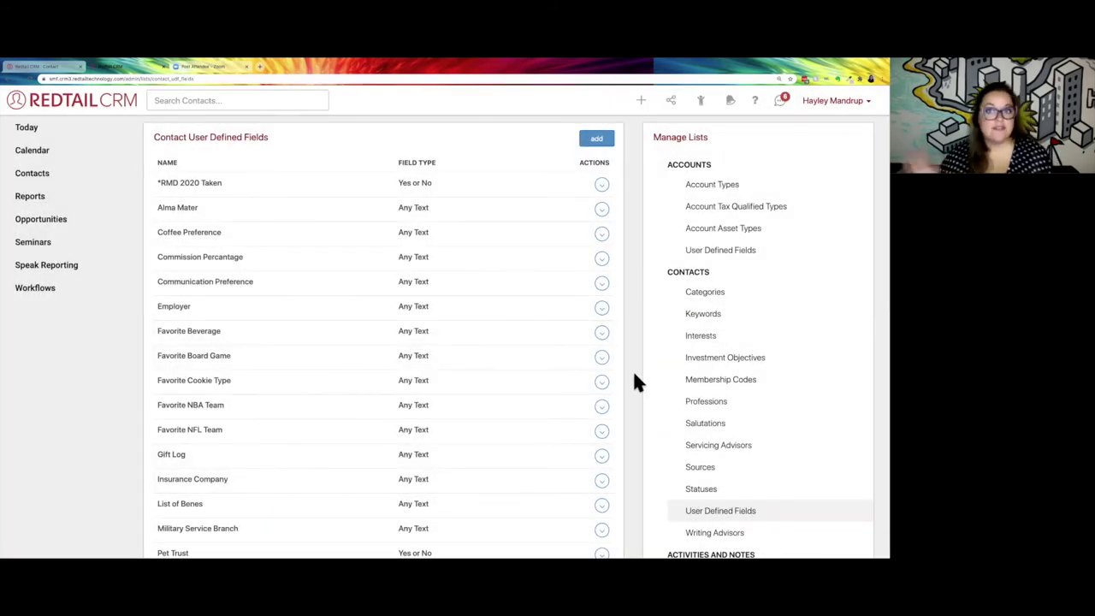
left_click(51, 199)
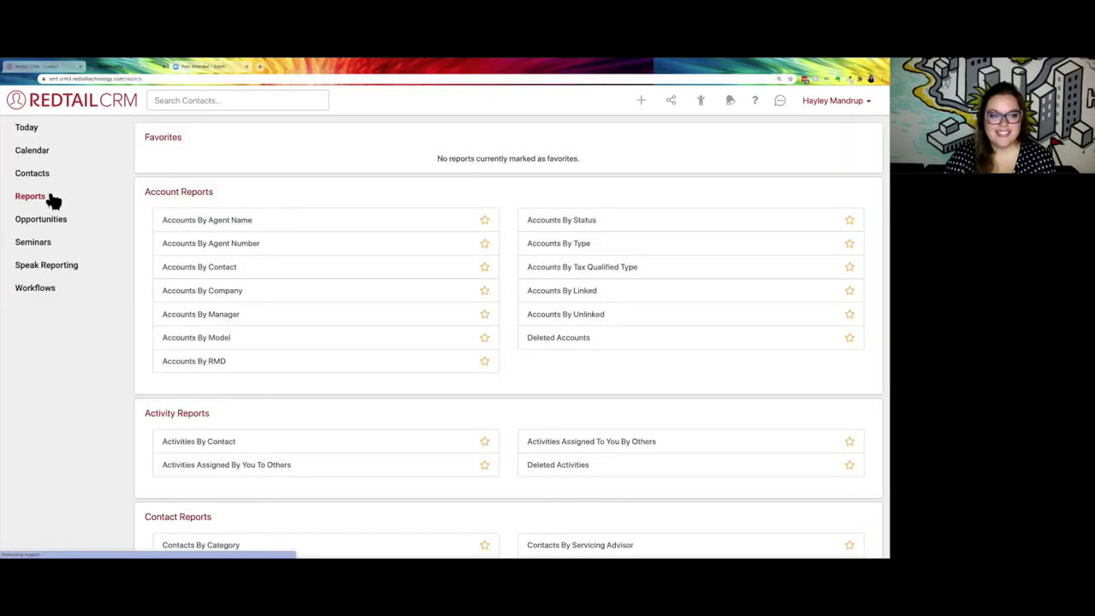
- Star the Contact User Defined Fields report under UDF Reports, then open it from Favorites
scroll(340, 377, "down", 10)
scroll(339, 377, "down", 8)
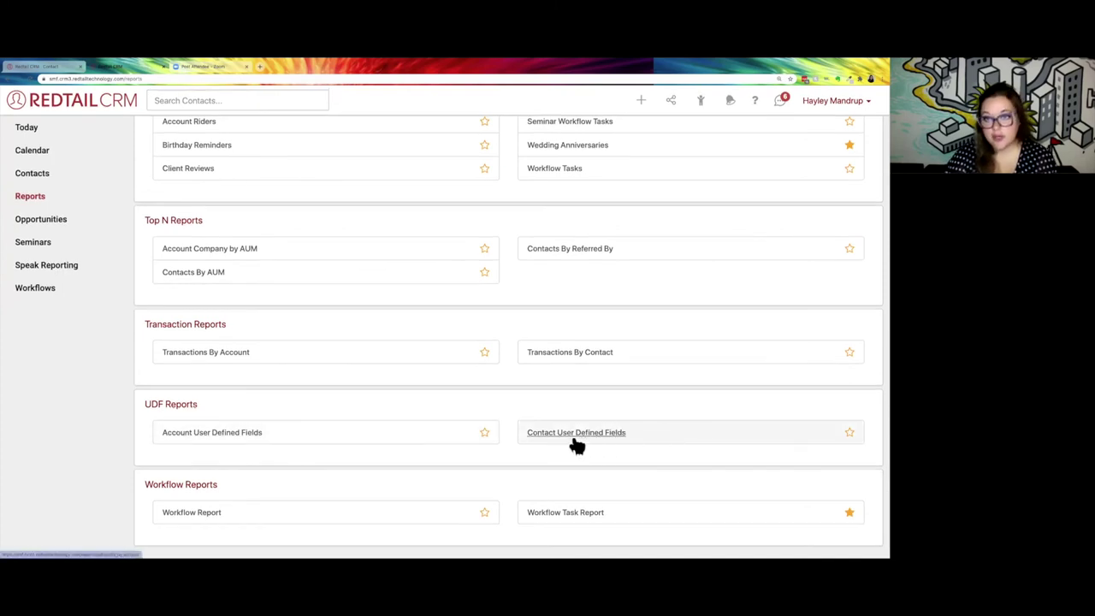
left_click(850, 434)
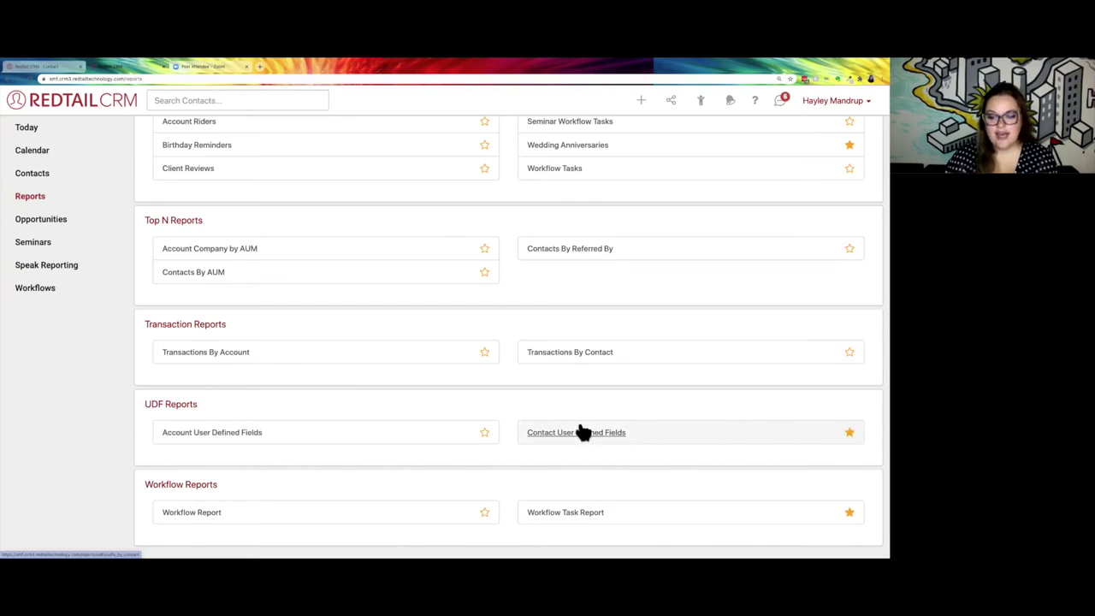
scroll(569, 433, "up", 15)
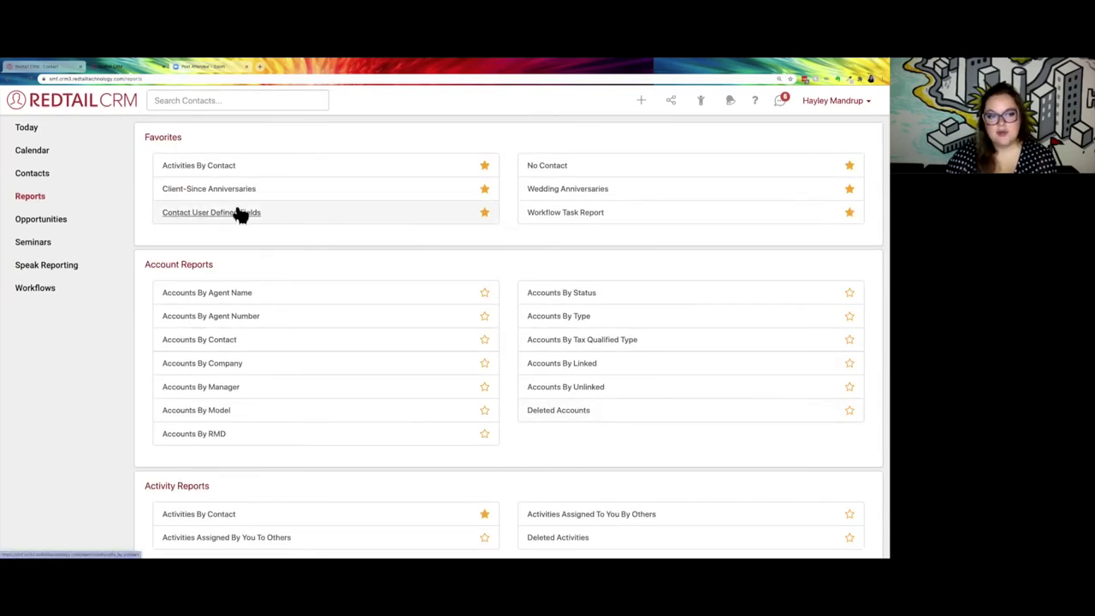
left_click(183, 219)
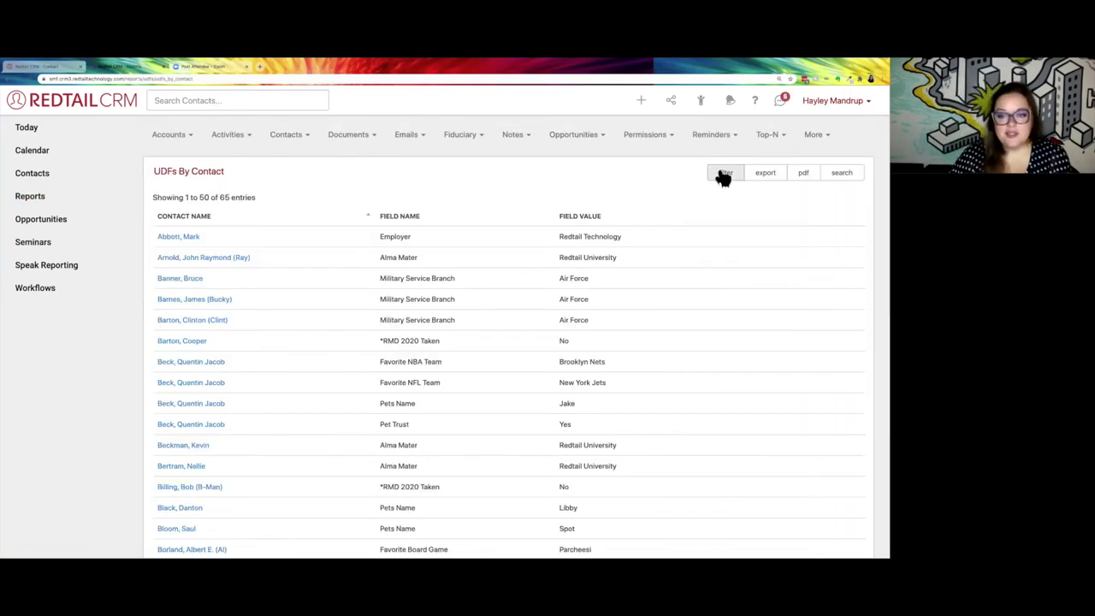
- Filter the UDFs By Contact report to RepCode2020: with value 3LK3, yielding 0 entries
left_click(724, 174)
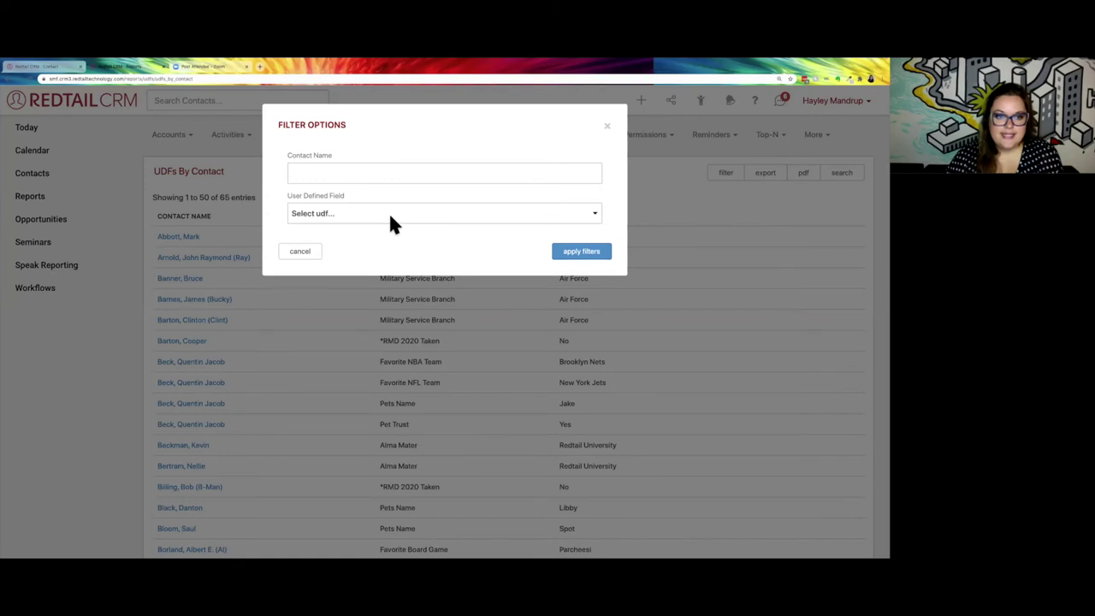
left_click(391, 222)
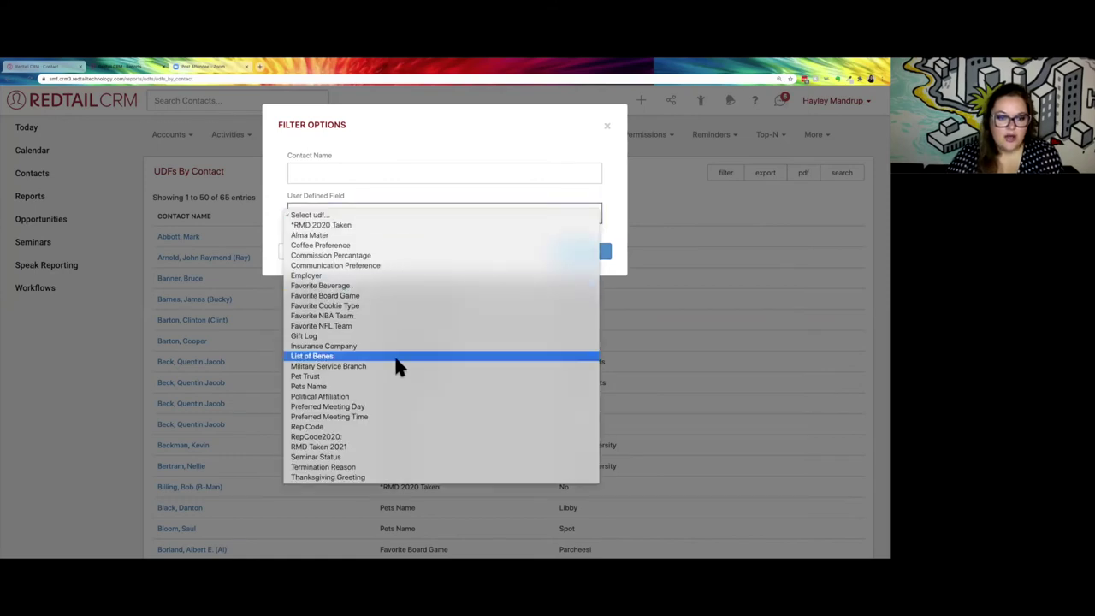
left_click(368, 436)
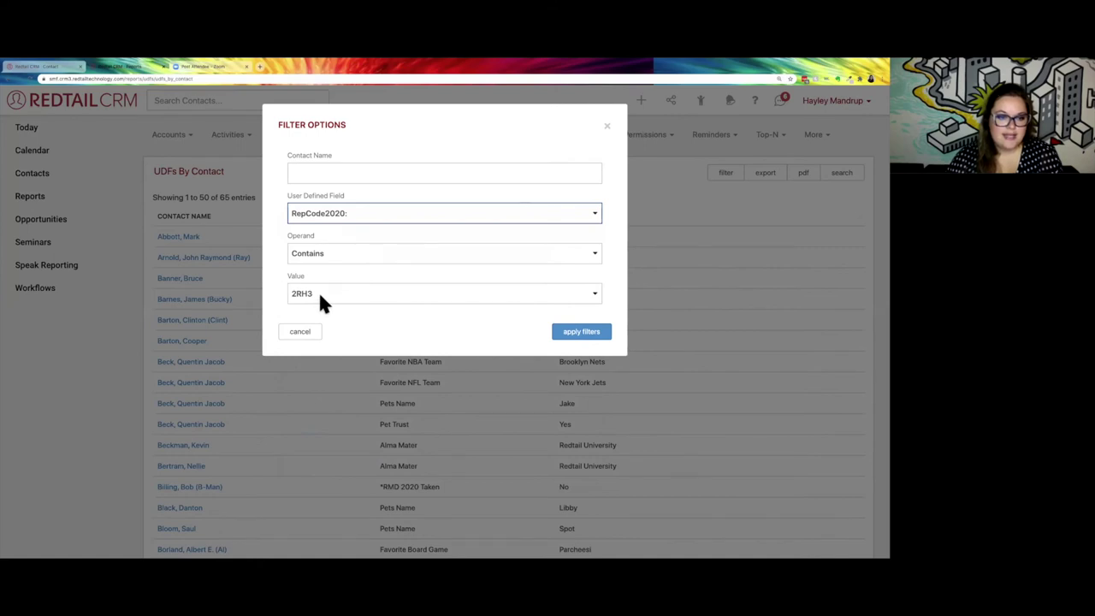
left_click(320, 295)
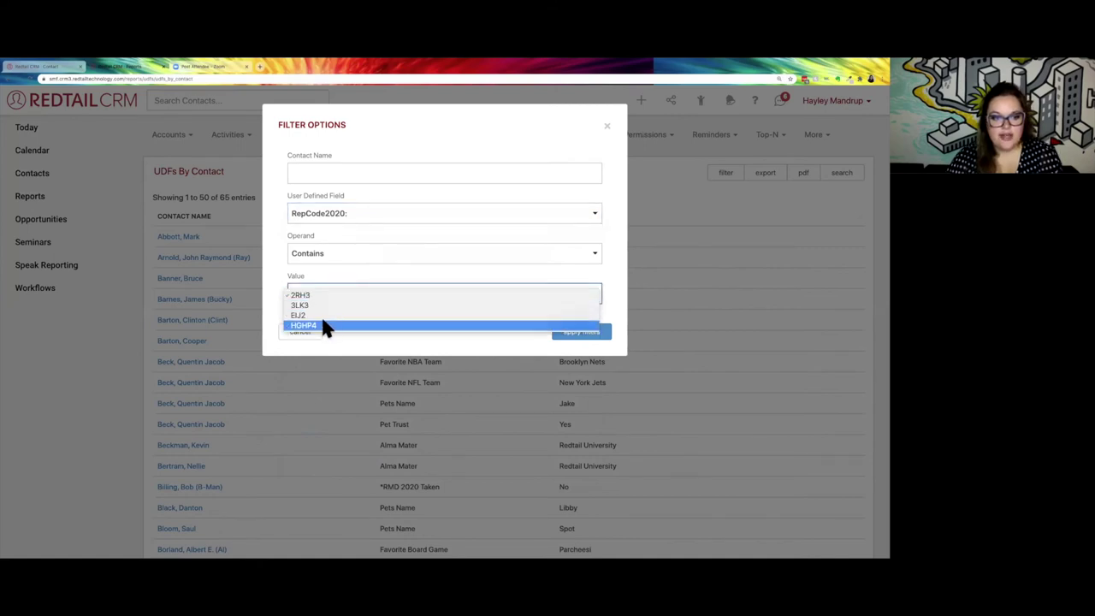
left_click(320, 307)
left_click(564, 336)
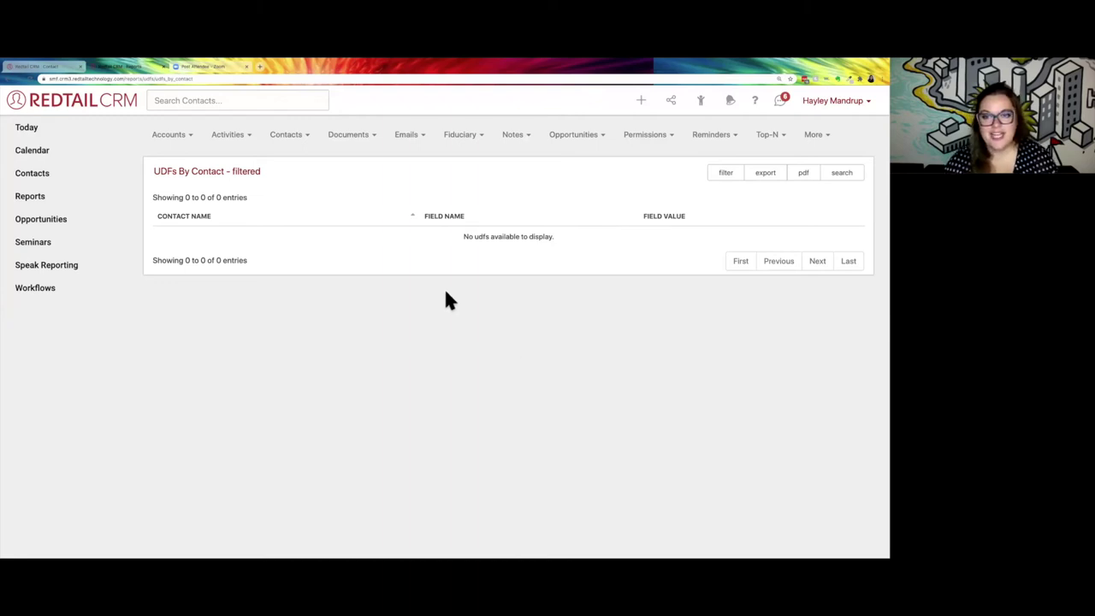
left_click_drag(555, 237, 476, 234)
left_click(479, 236)
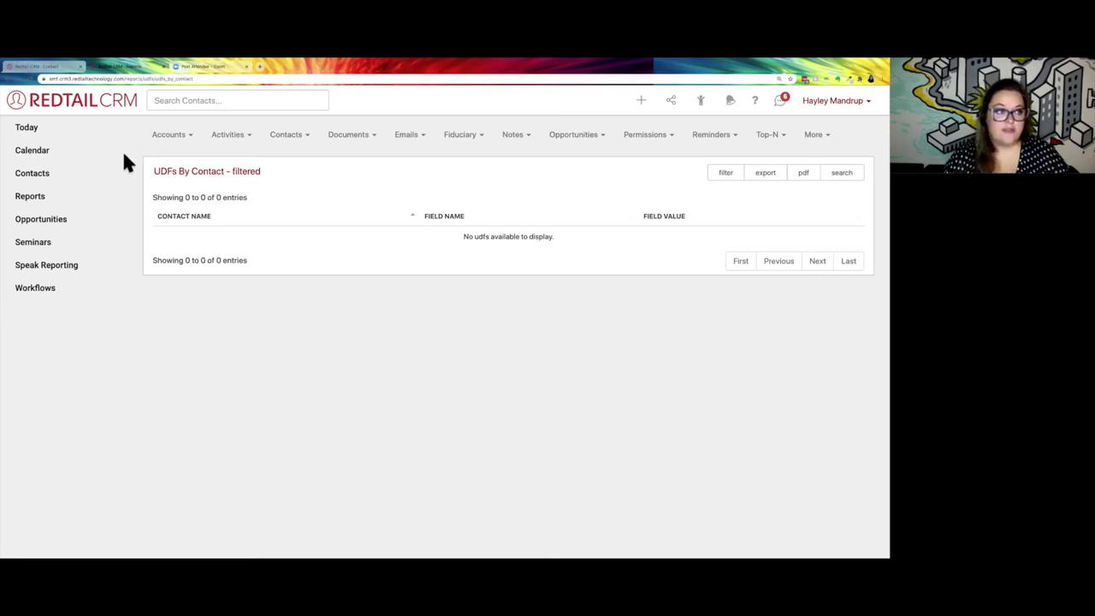
left_click(49, 178)
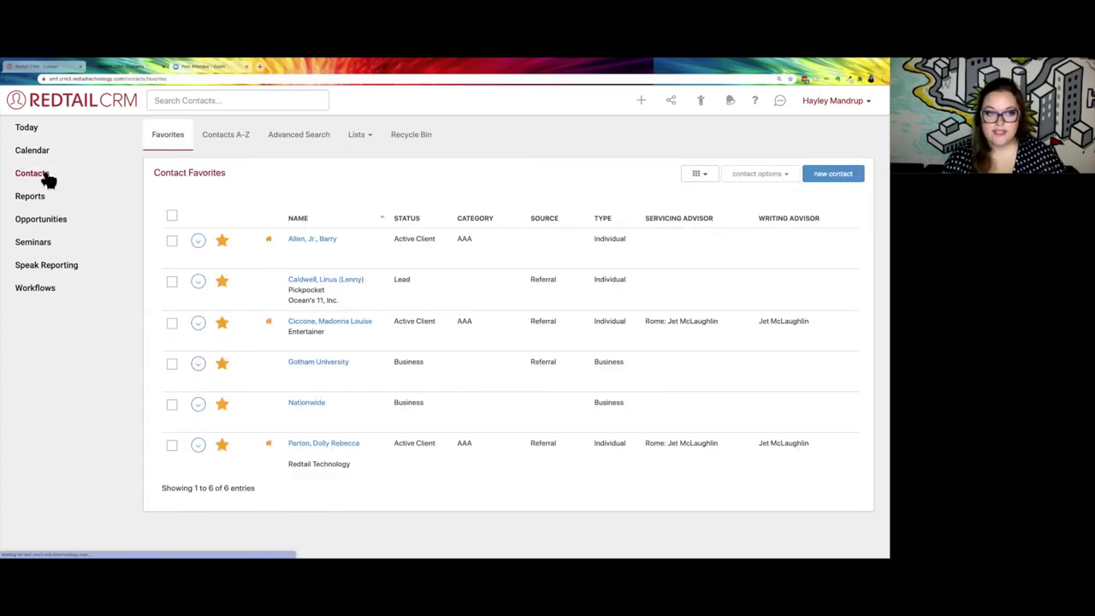
- Run an Advanced Search for Contact Status Equal To Active Client, returning 108 records
left_click(299, 142)
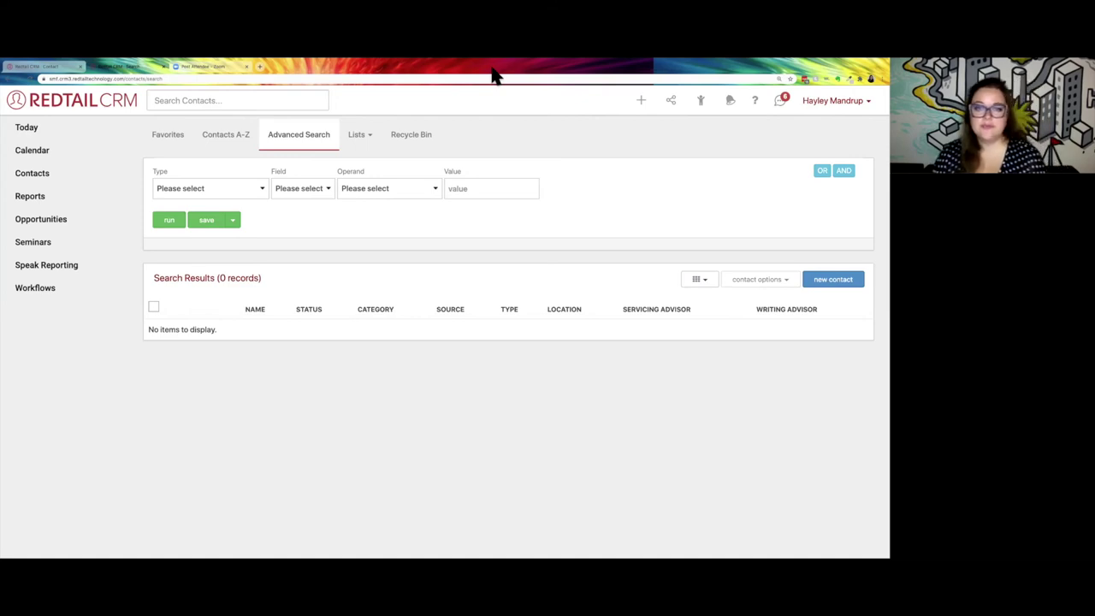
left_click(227, 189)
left_click(196, 240)
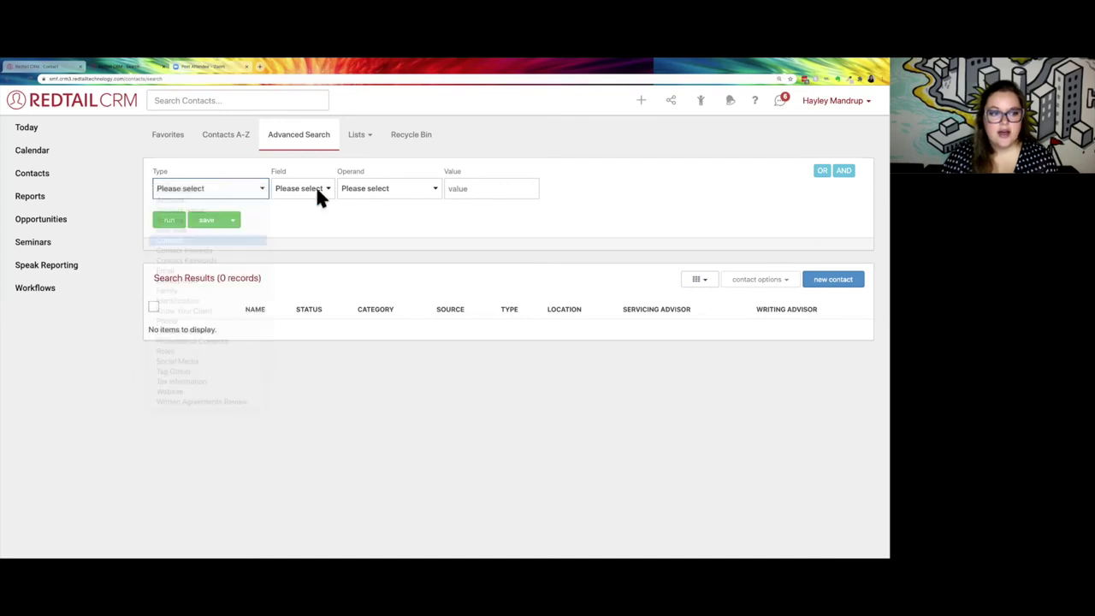
left_click(304, 186)
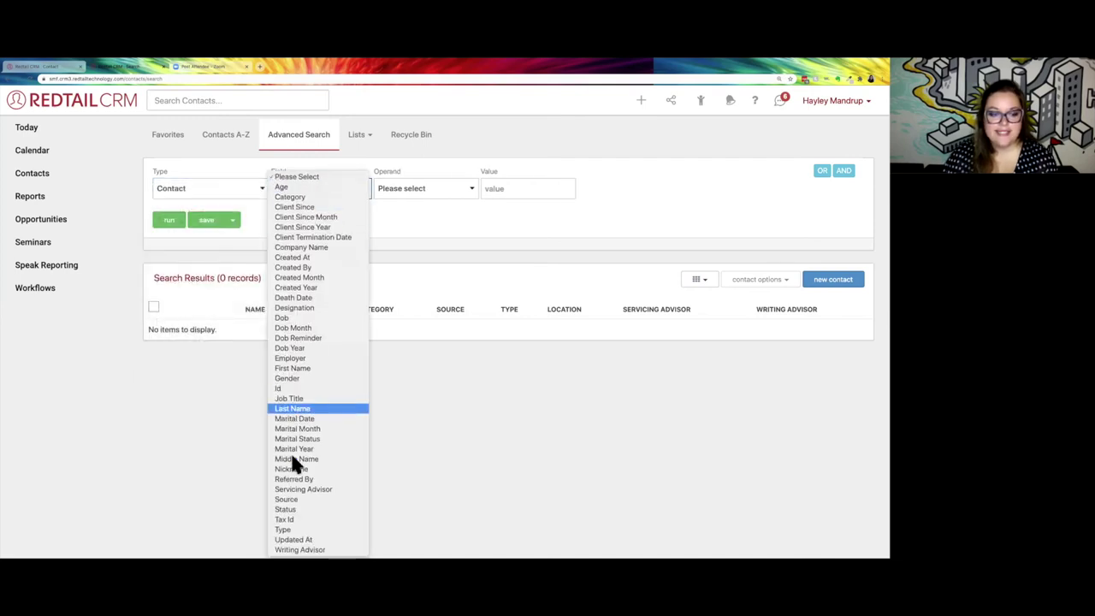
left_click(288, 509)
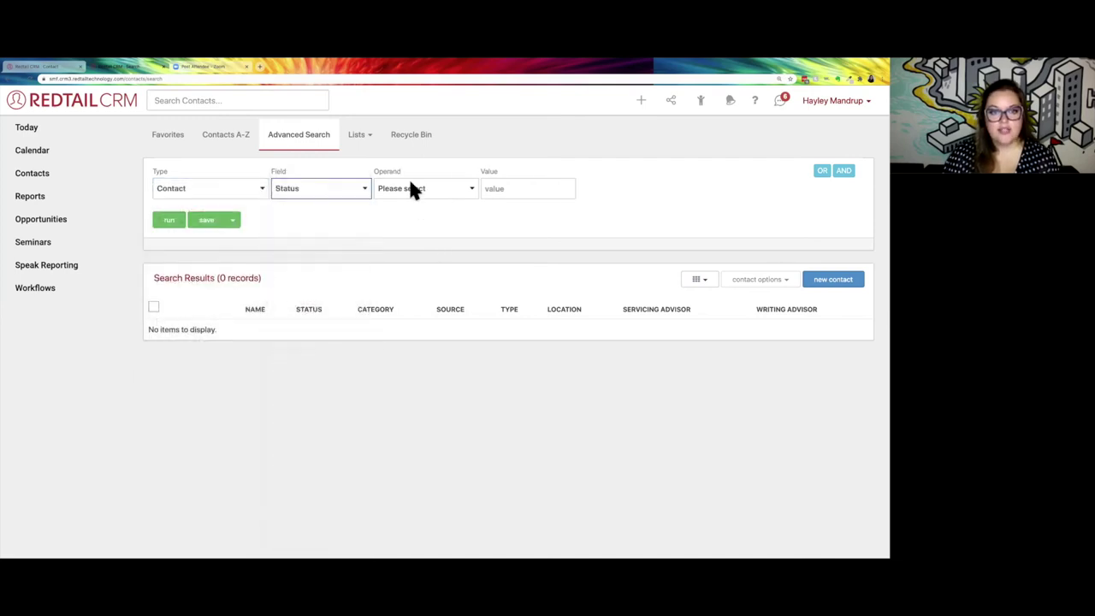
left_click(411, 188)
left_click(411, 210)
left_click(521, 188)
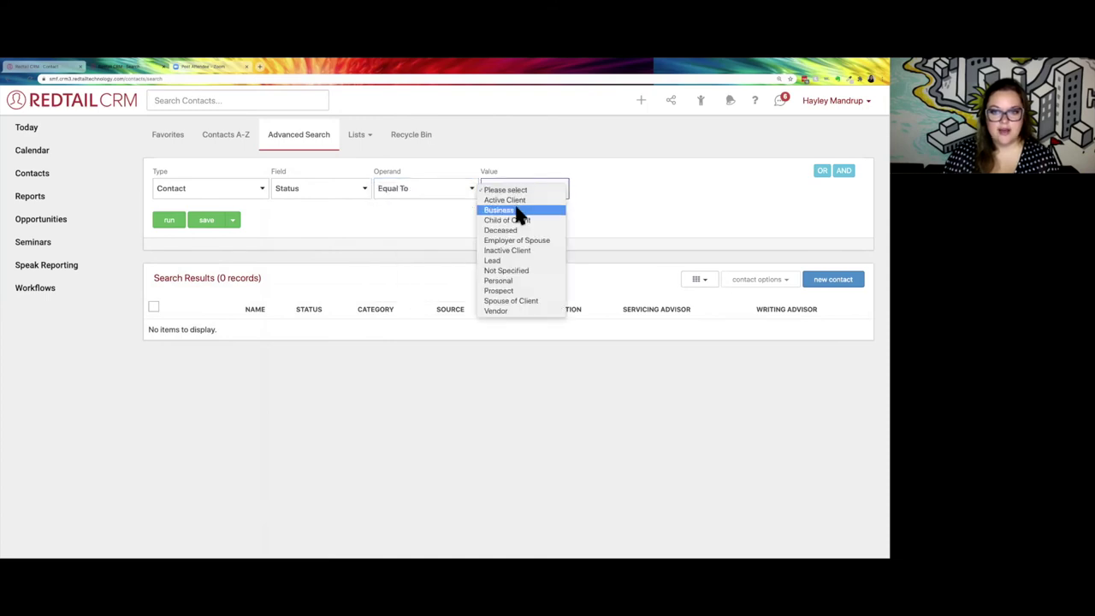
left_click(512, 199)
left_click(168, 219)
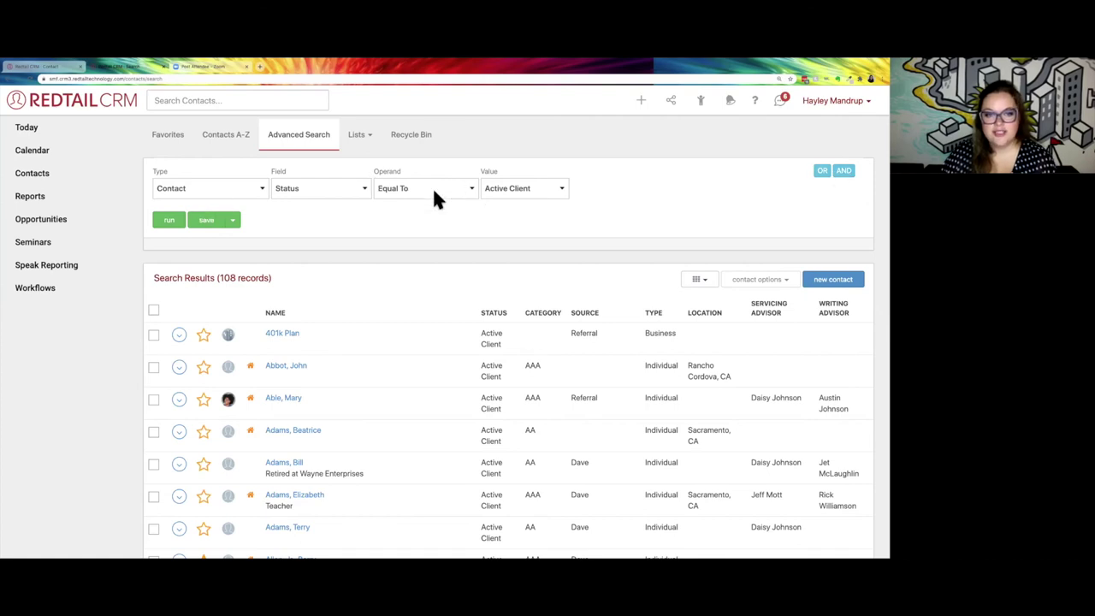
- Add an AND row for Contact Servicing Advisor Is Empty and rerun, leaving 49 records
left_click(845, 172)
left_click(242, 229)
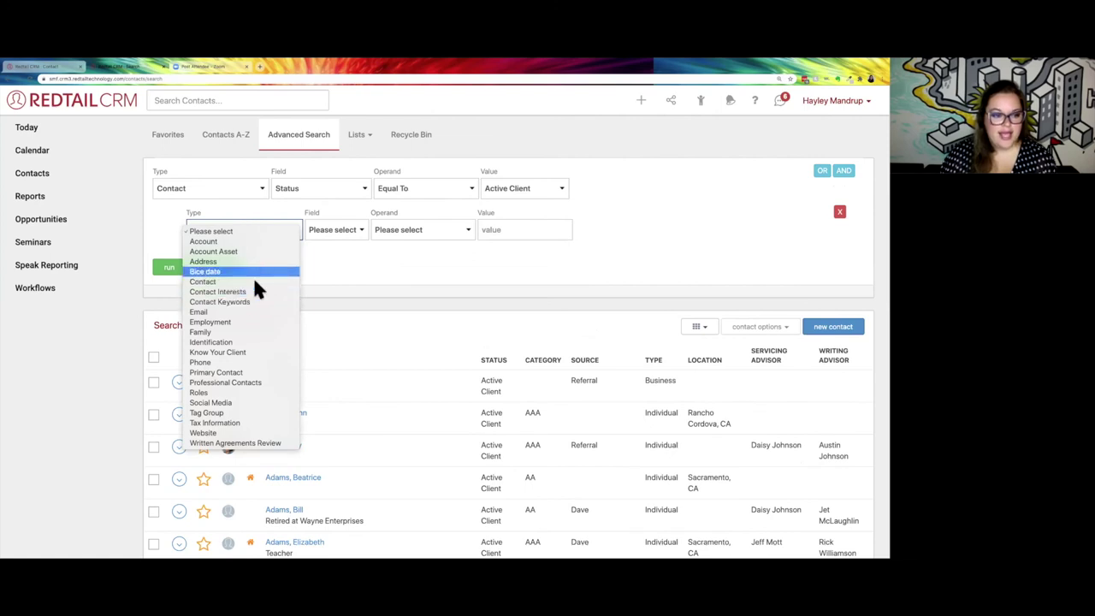
left_click(220, 281)
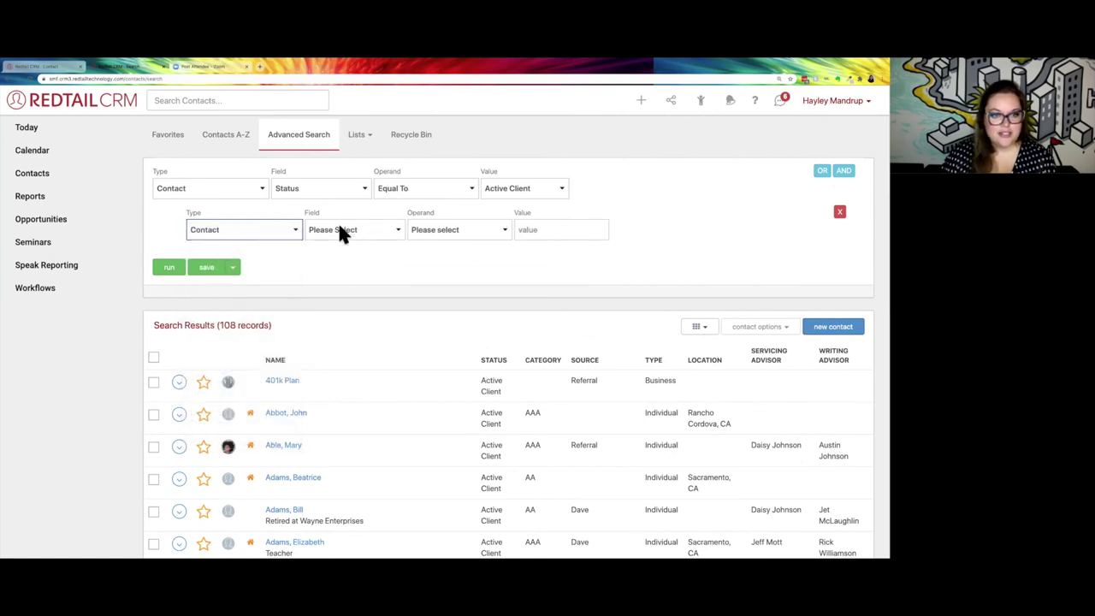
left_click(342, 231)
scroll(344, 297, "down", 3)
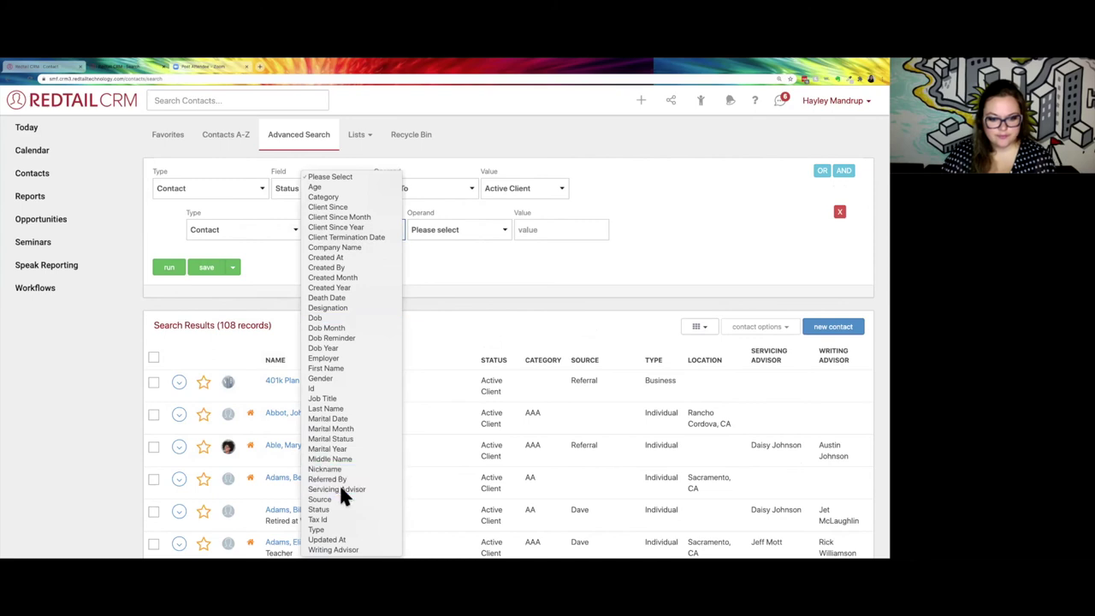
left_click(430, 278)
left_click(440, 231)
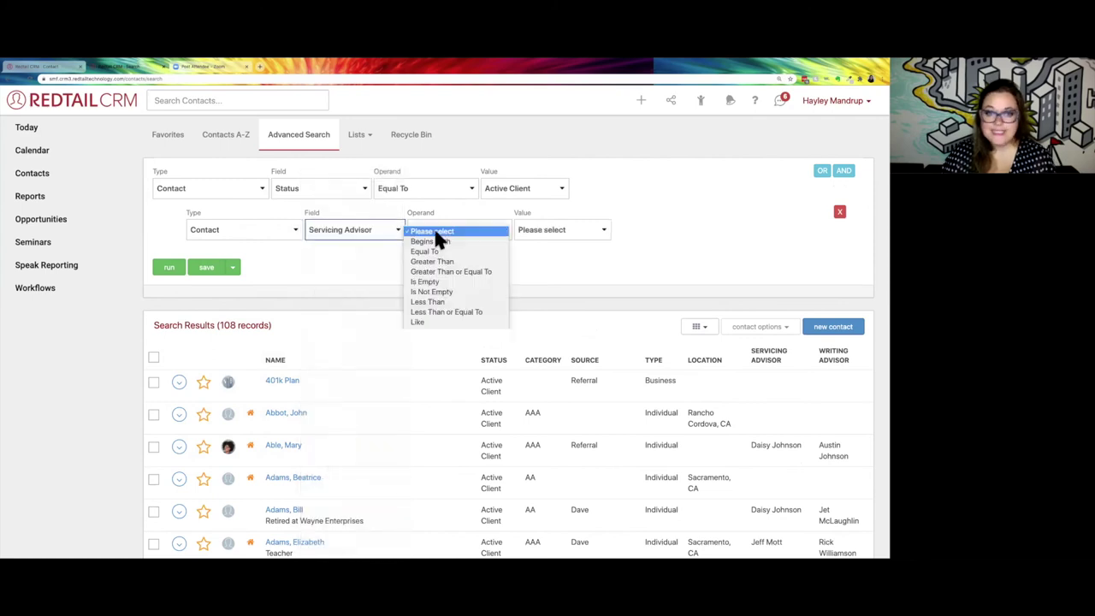
left_click(432, 281)
left_click(168, 271)
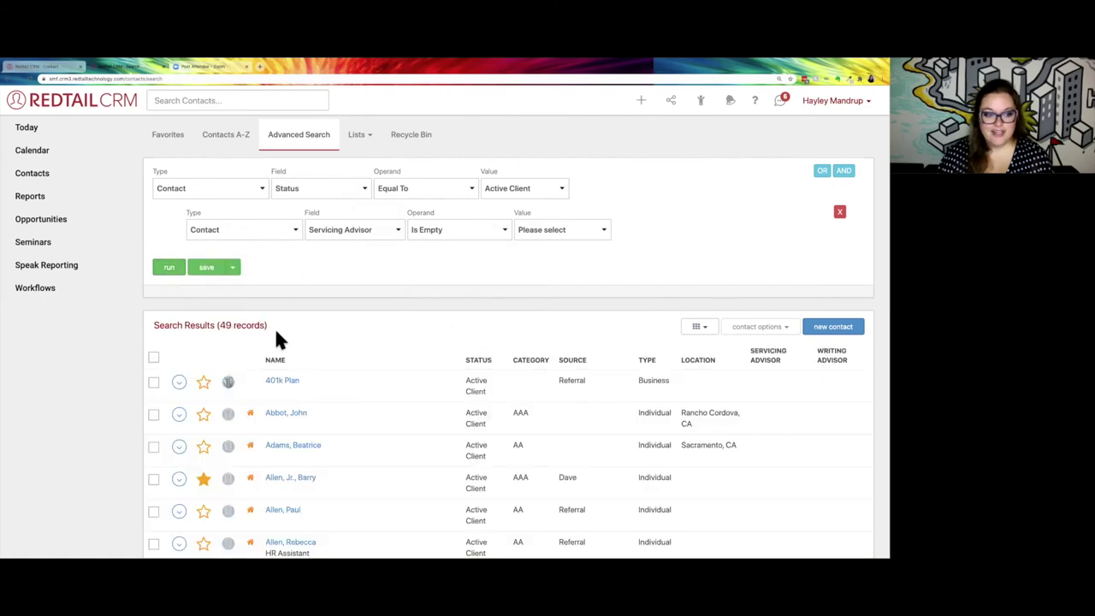
left_click_drag(268, 325, 156, 325)
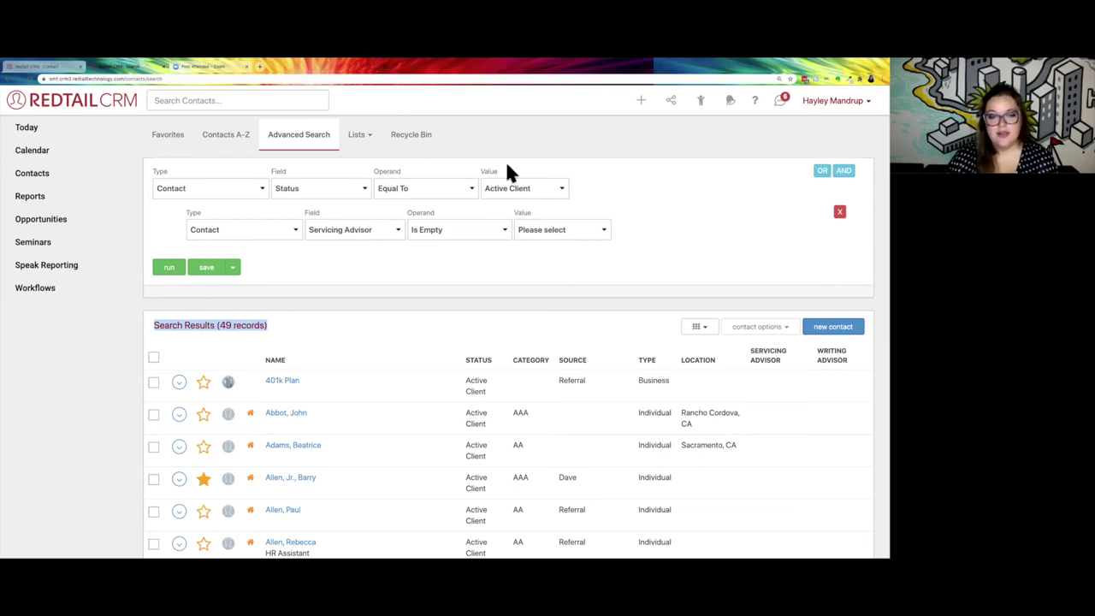
left_click(287, 238)
left_click(272, 240)
- Change the second row to Contact Keywords Keyword Not Equal To Advisor:HAYLEY
left_click(255, 227)
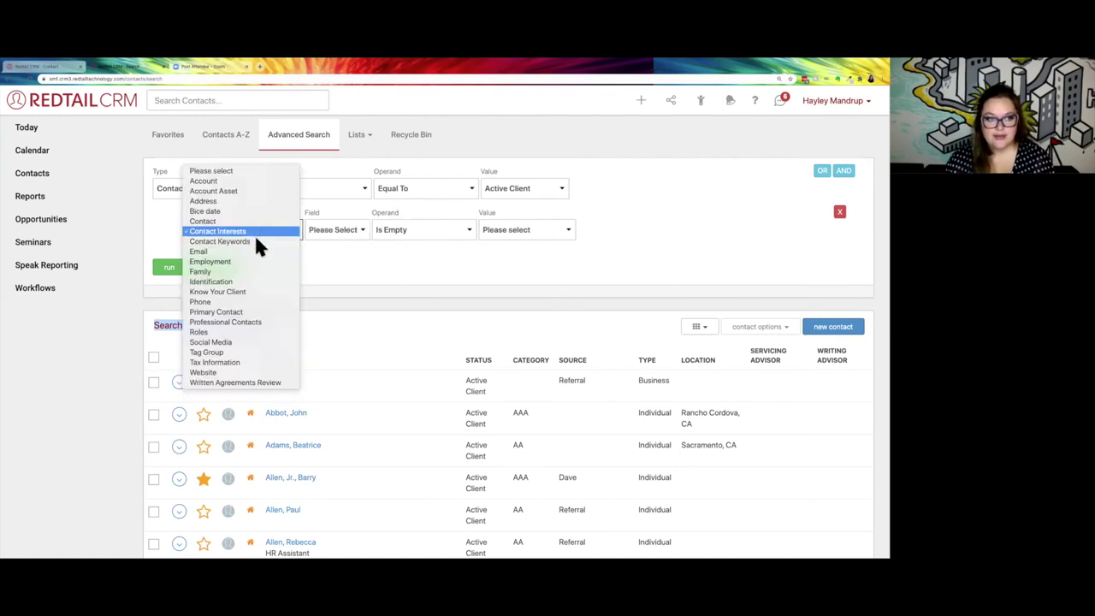
left_click(257, 241)
left_click(342, 230)
left_click(347, 242)
left_click(416, 224)
left_click(427, 282)
left_click(524, 230)
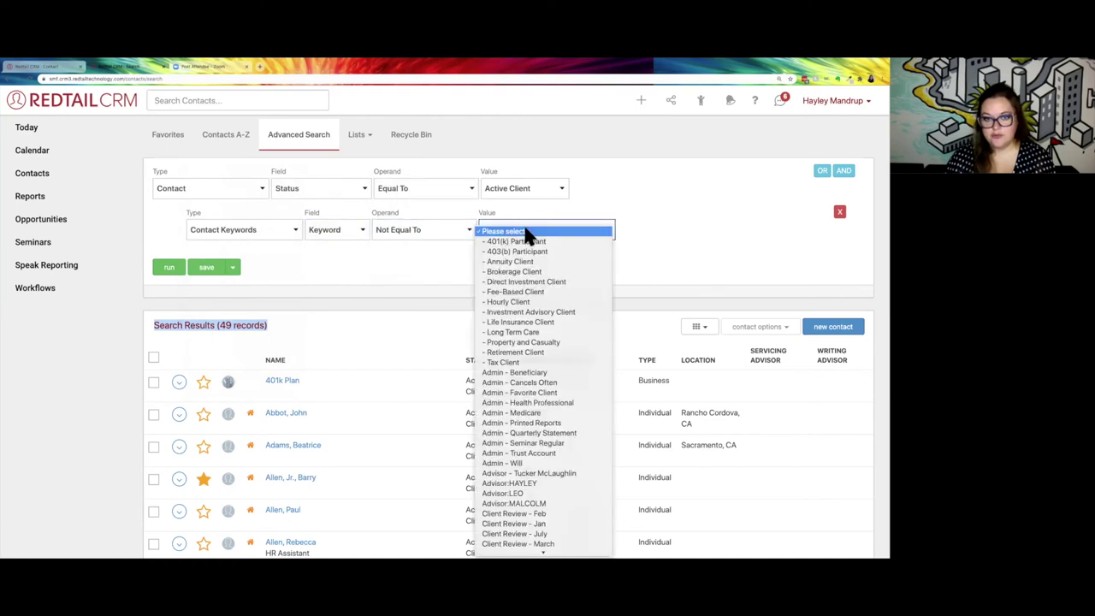
scroll(543, 416, "down", 2)
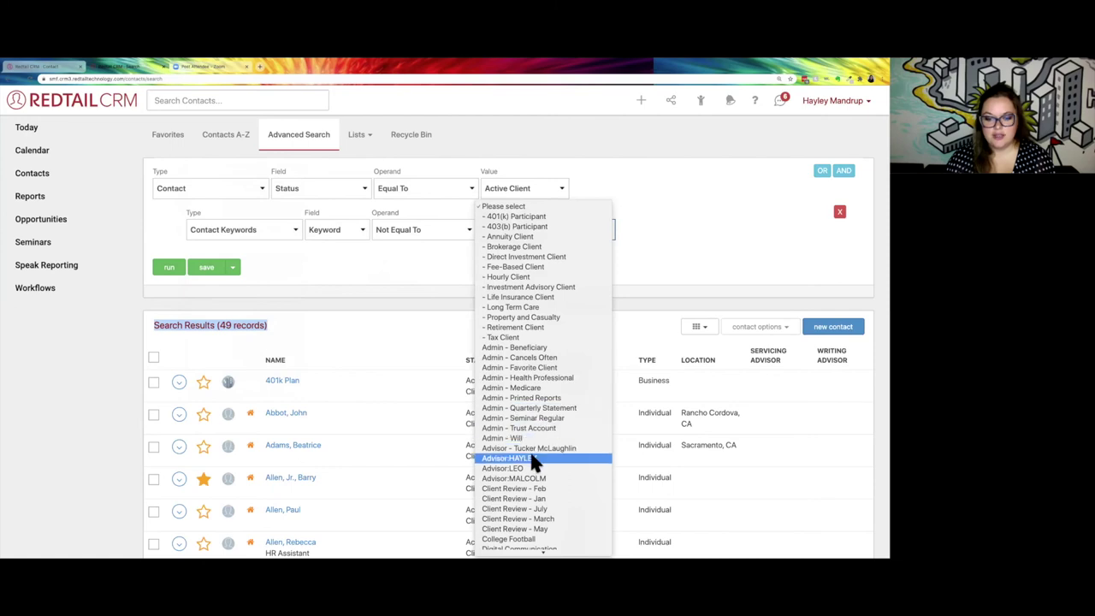
left_click(532, 458)
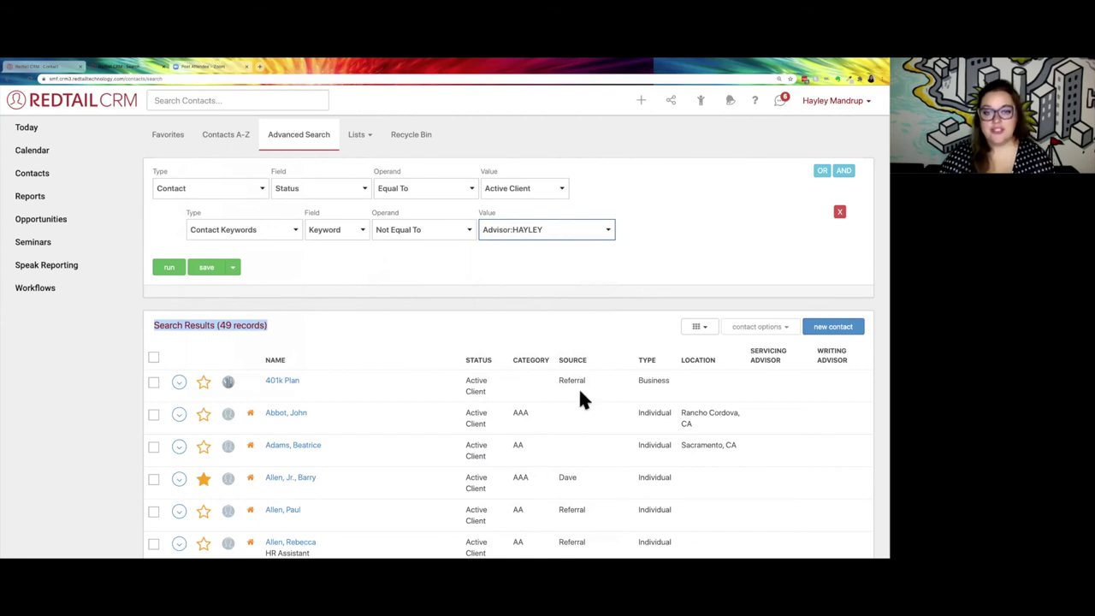
- Add third and fourth AND rows set to Contact Keywords Keyword Not Equal To
left_click(844, 171)
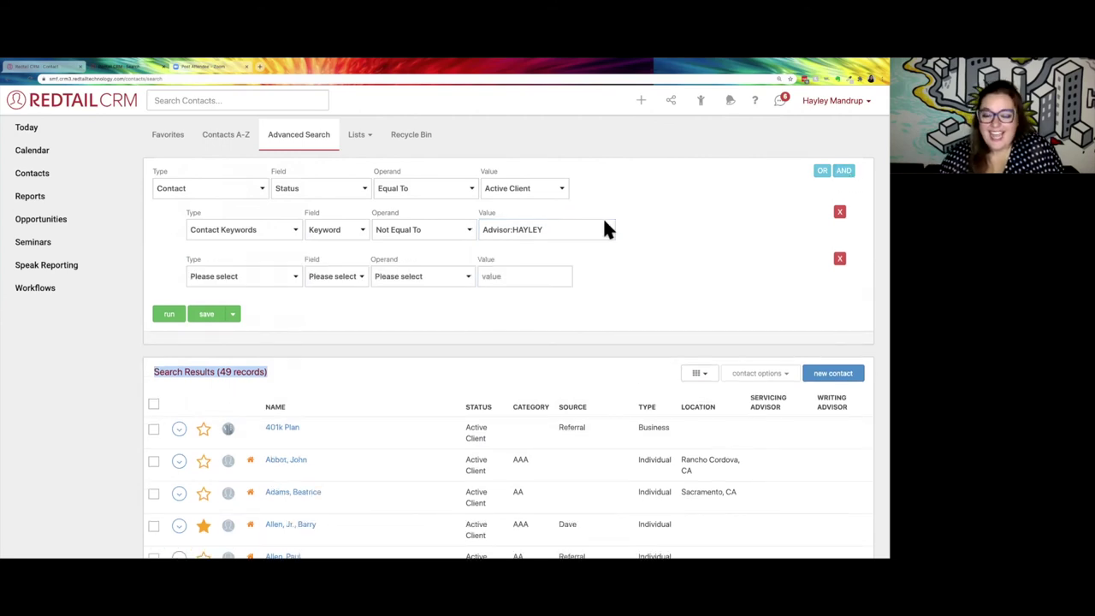
left_click(843, 172)
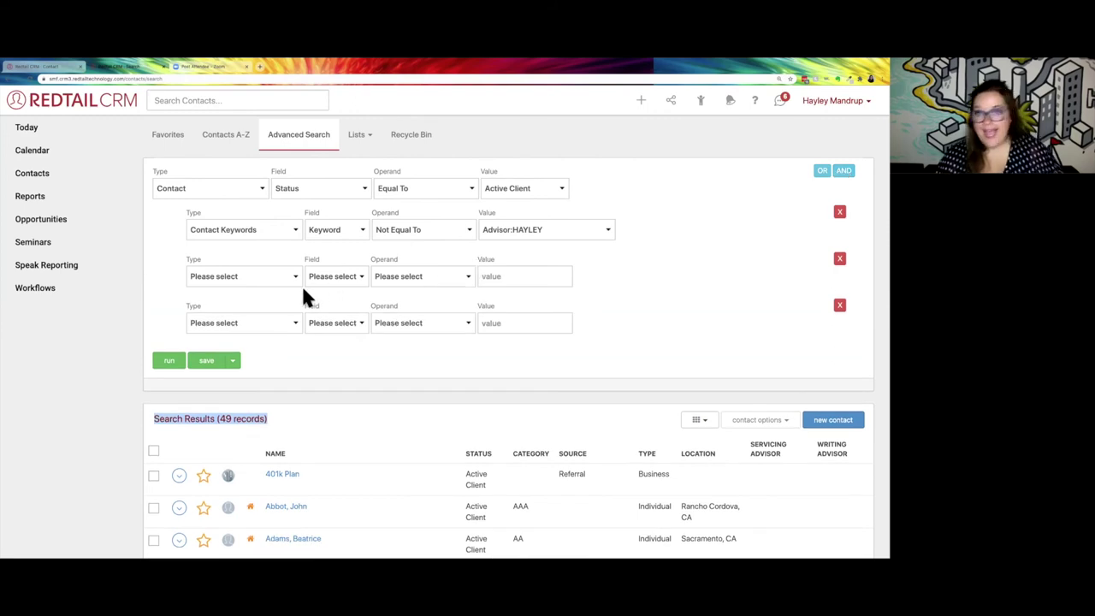
left_click(257, 274)
key("Escape")
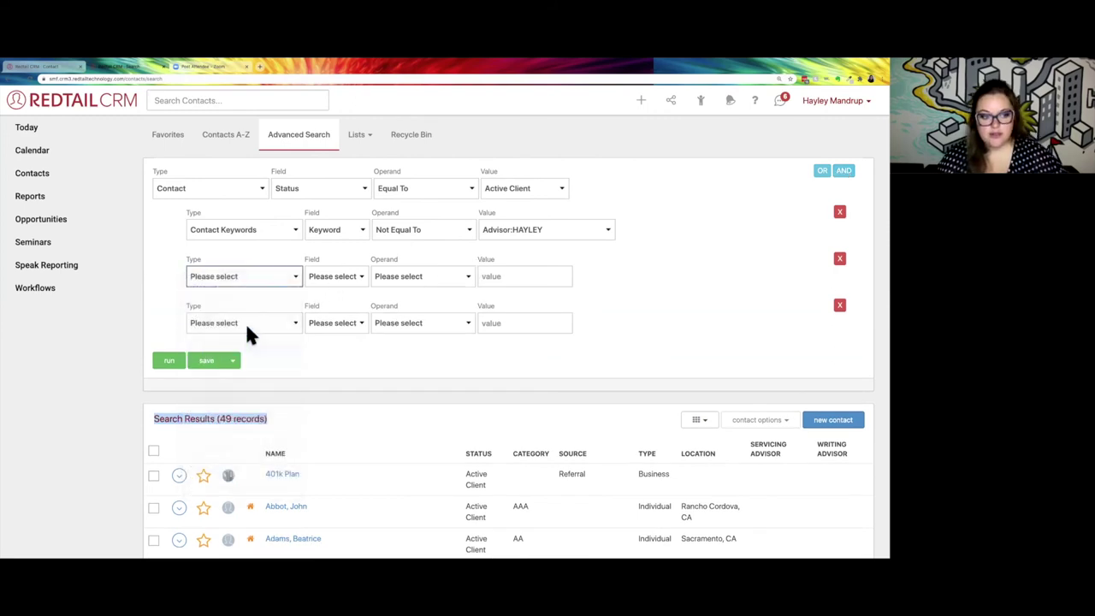
left_click(248, 325)
key("Return")
left_click(334, 286)
left_click(334, 291)
left_click(332, 323)
key("Escape")
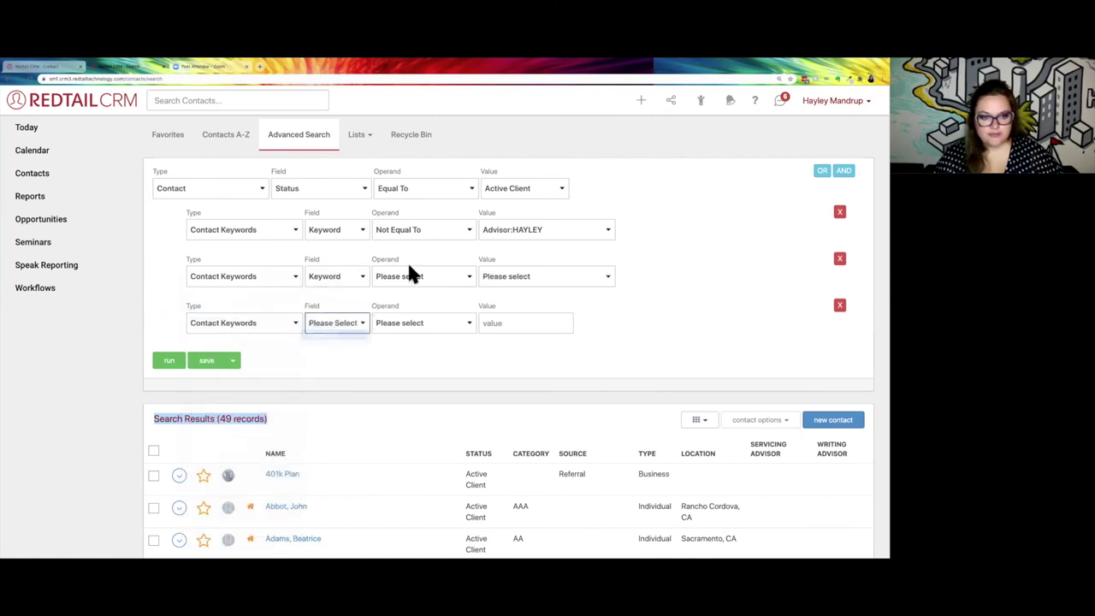
left_click(409, 274)
left_click(416, 381)
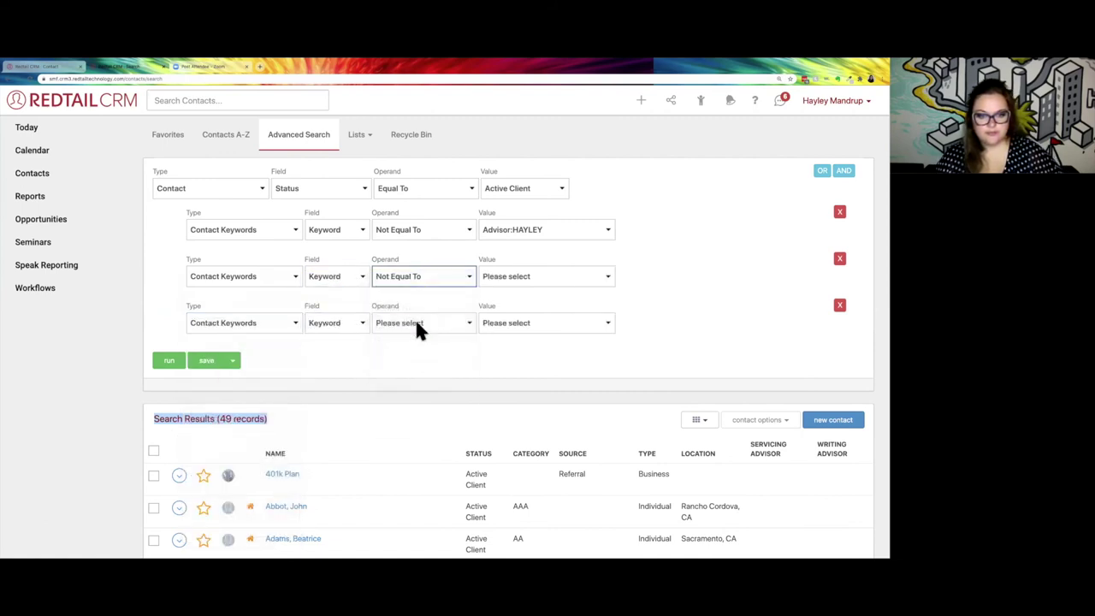
left_click(416, 329)
left_click(414, 424)
- Pick Advisor:LEO and Advisor:MALCOLM for those rows and run the search, returning 103 records
left_click(519, 279)
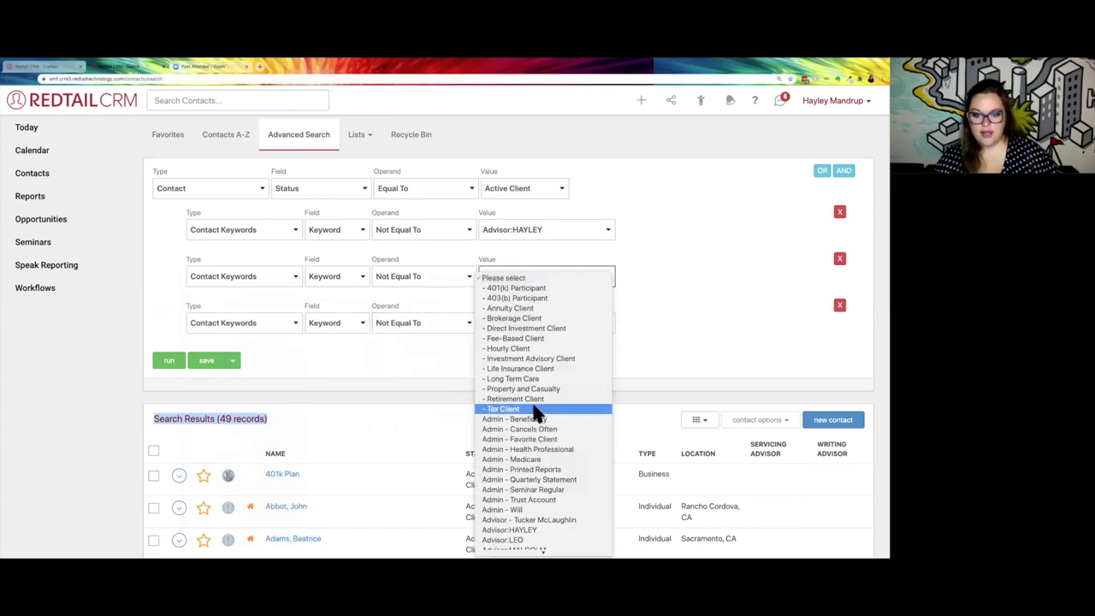
scroll(526, 462, "down", 3)
left_click(524, 404)
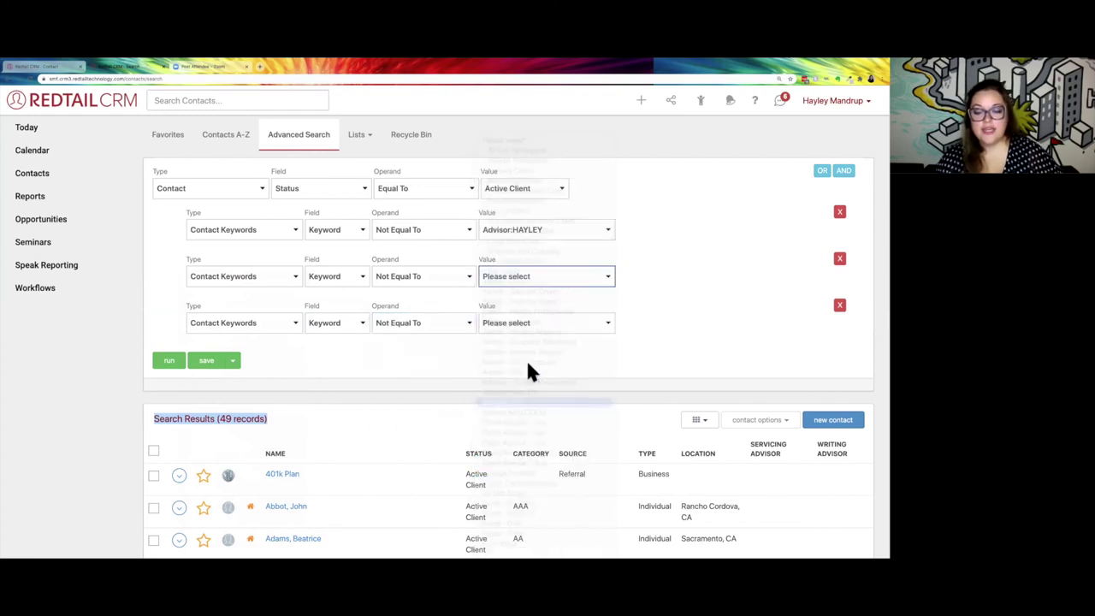
left_click(518, 323)
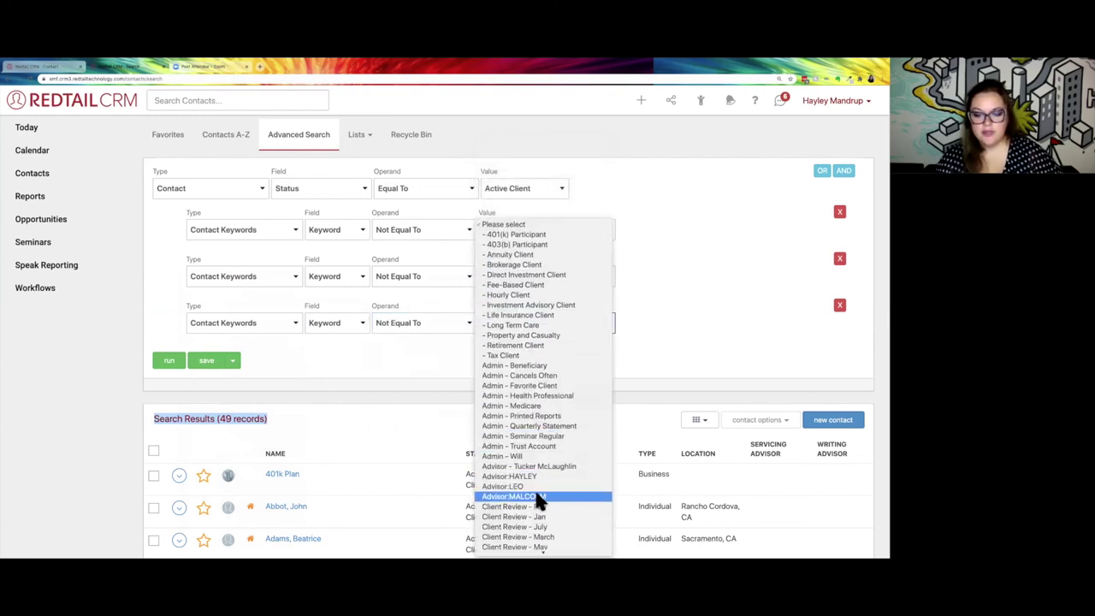
left_click(539, 500)
left_click(167, 363)
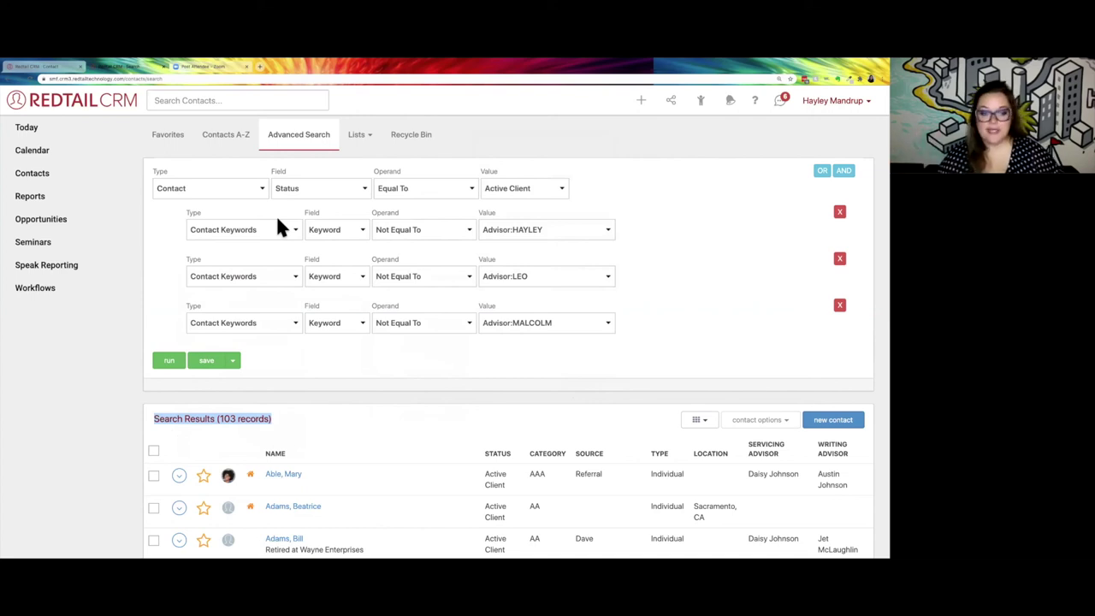
- Tick the checkboxes of the first three contacts in the 103-record results list
left_click(524, 387)
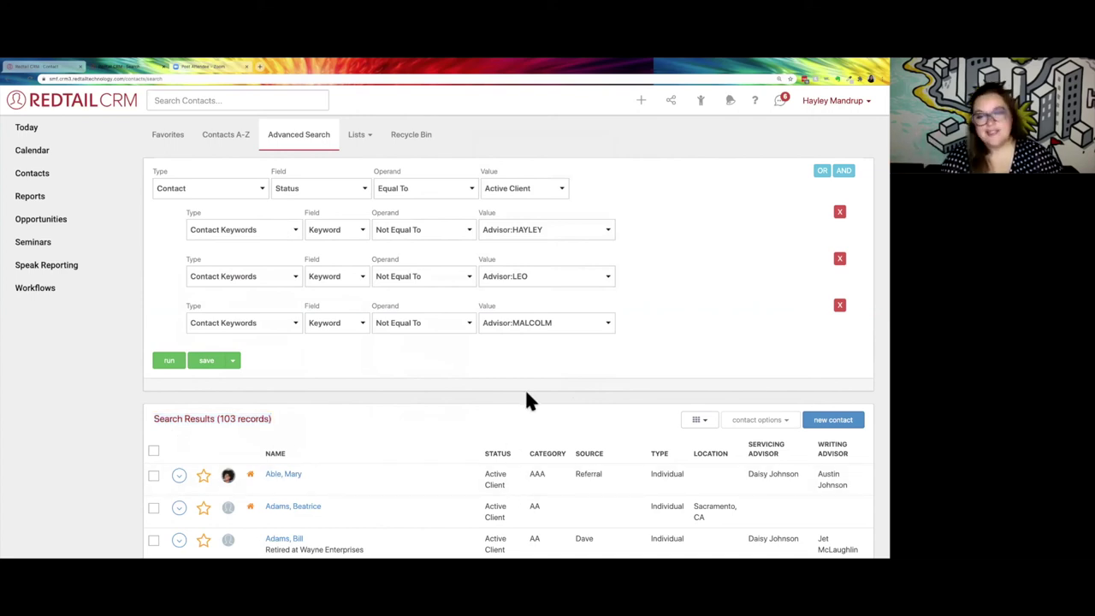
scroll(524, 388, "down", 1)
scroll(526, 395, "down", 1)
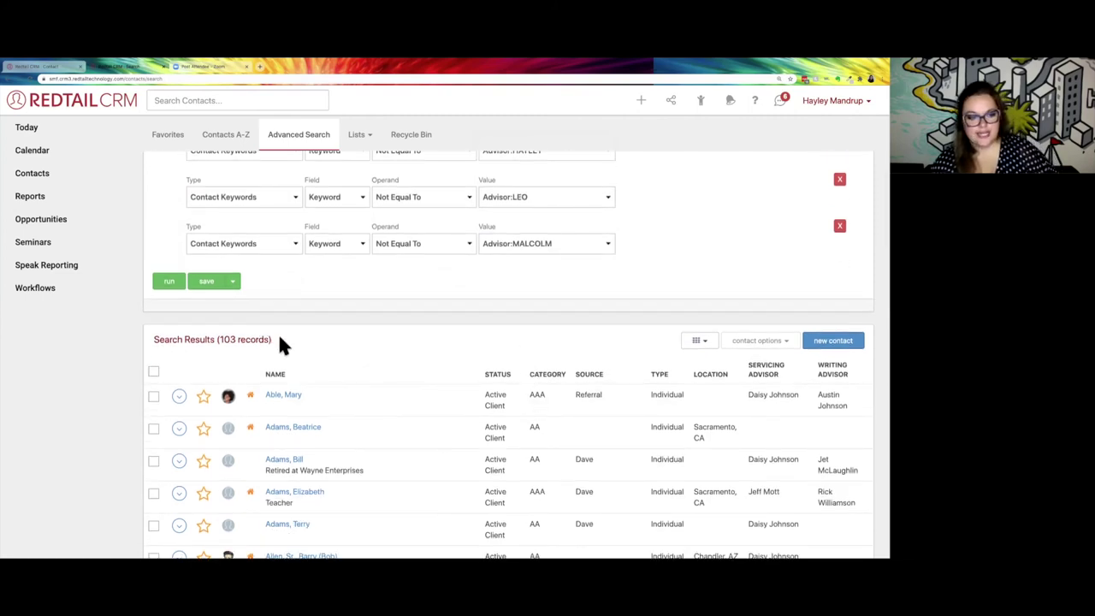
left_click_drag(208, 340, 154, 340)
left_click(319, 345)
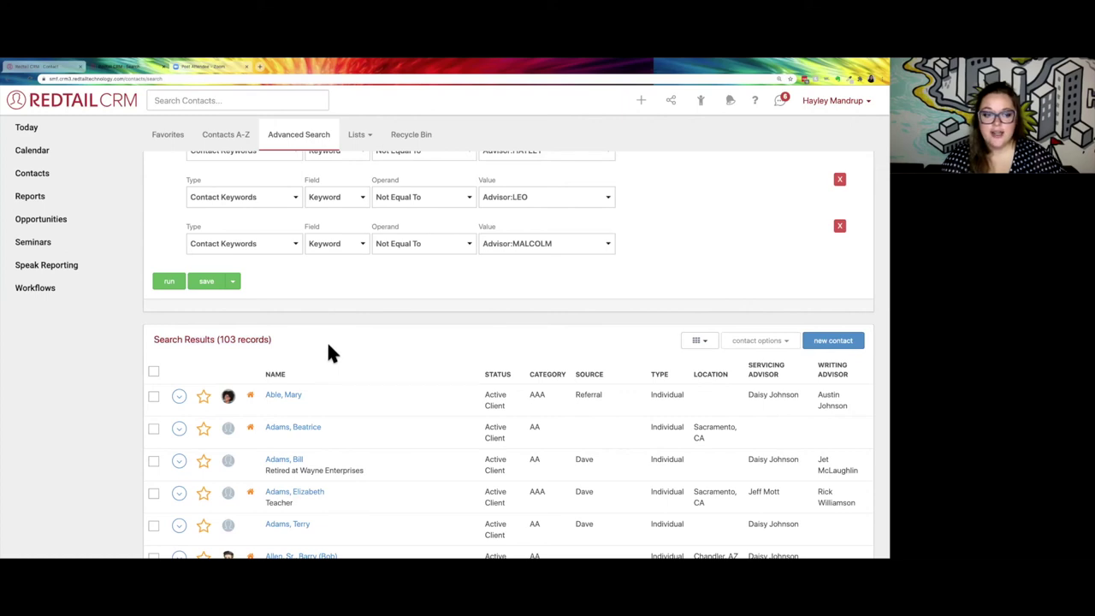
scroll(305, 386, "down", 2)
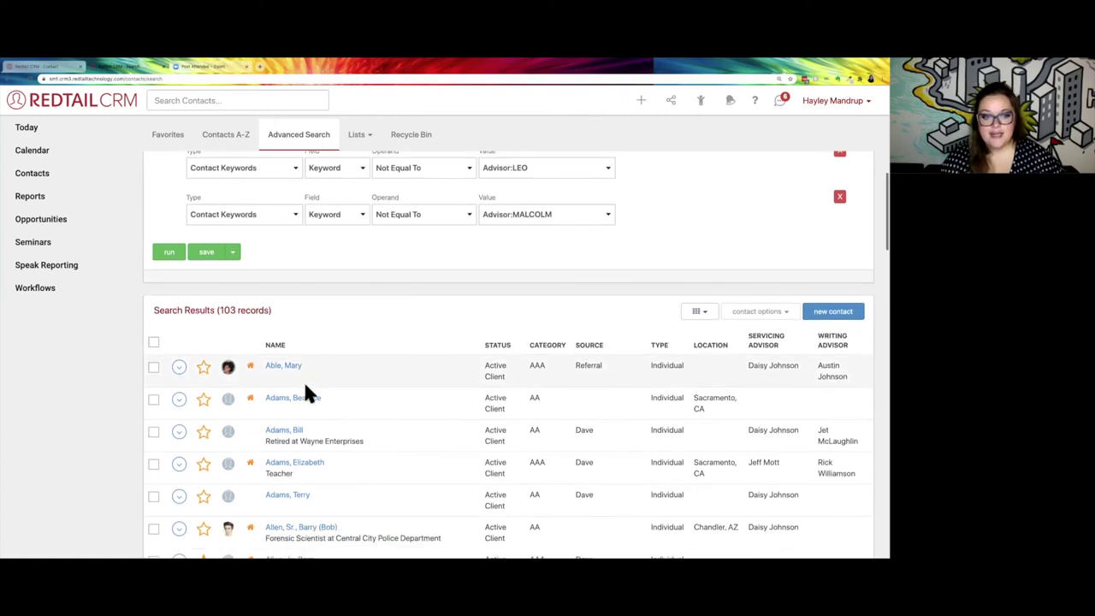
left_click(153, 324)
left_click(153, 355)
left_click(154, 388)
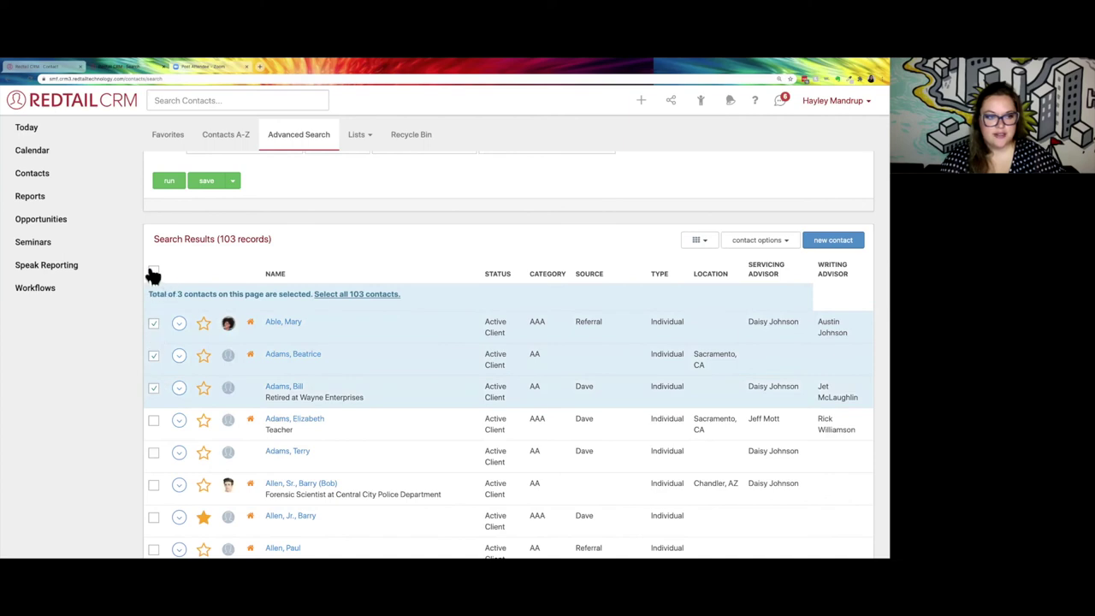
scroll(531, 270, "up", 2)
scroll(530, 270, "up", 2)
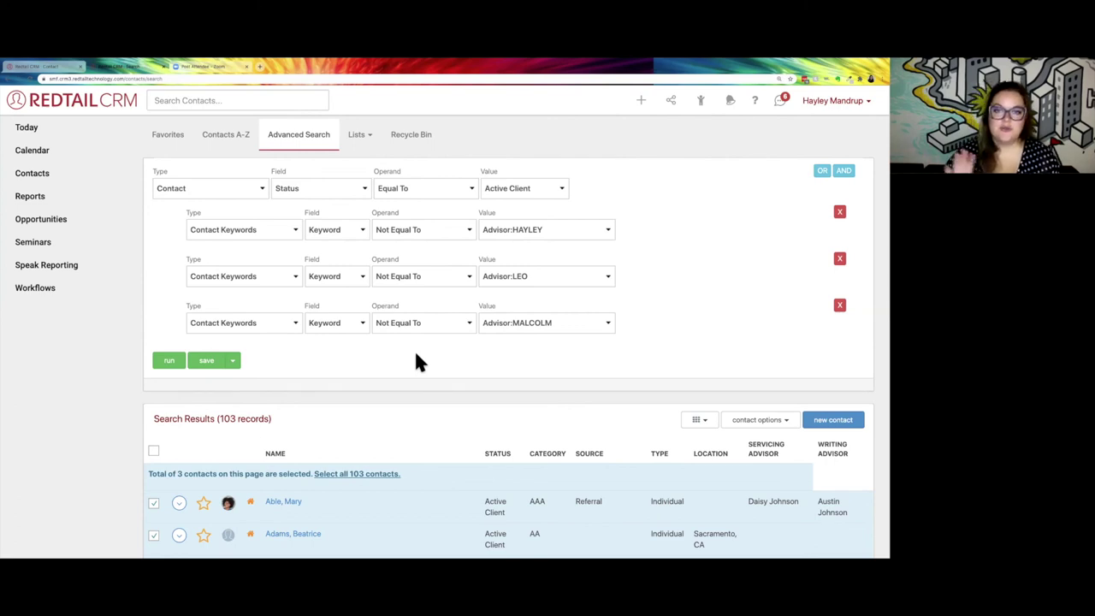
left_click(851, 101)
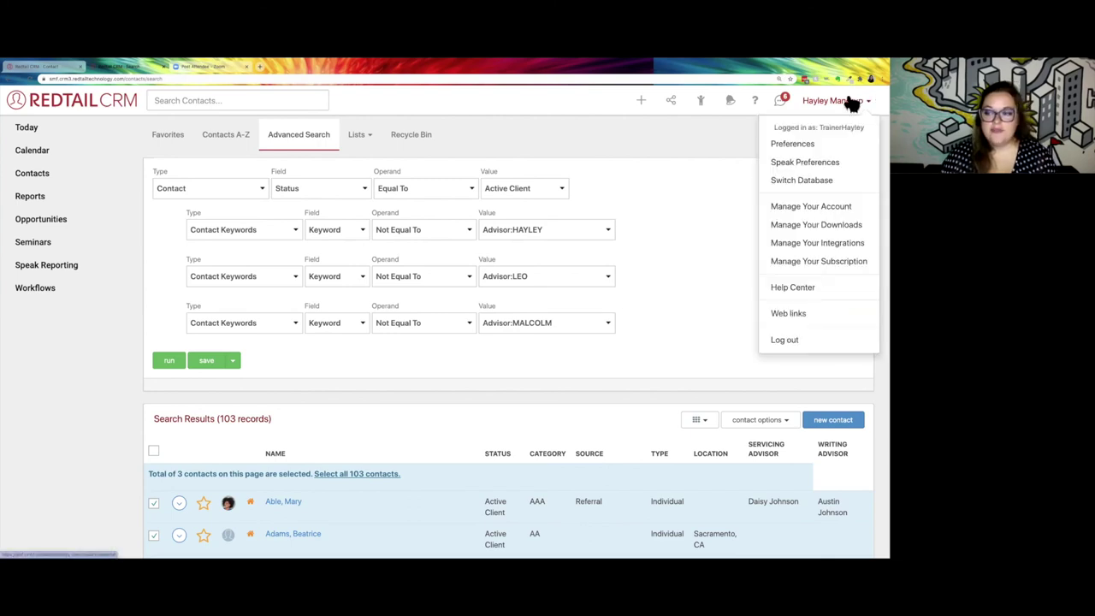
- Go to Manage Your Account > Manage Database Lists and open Accounts > User Defined Fields
left_click(831, 213)
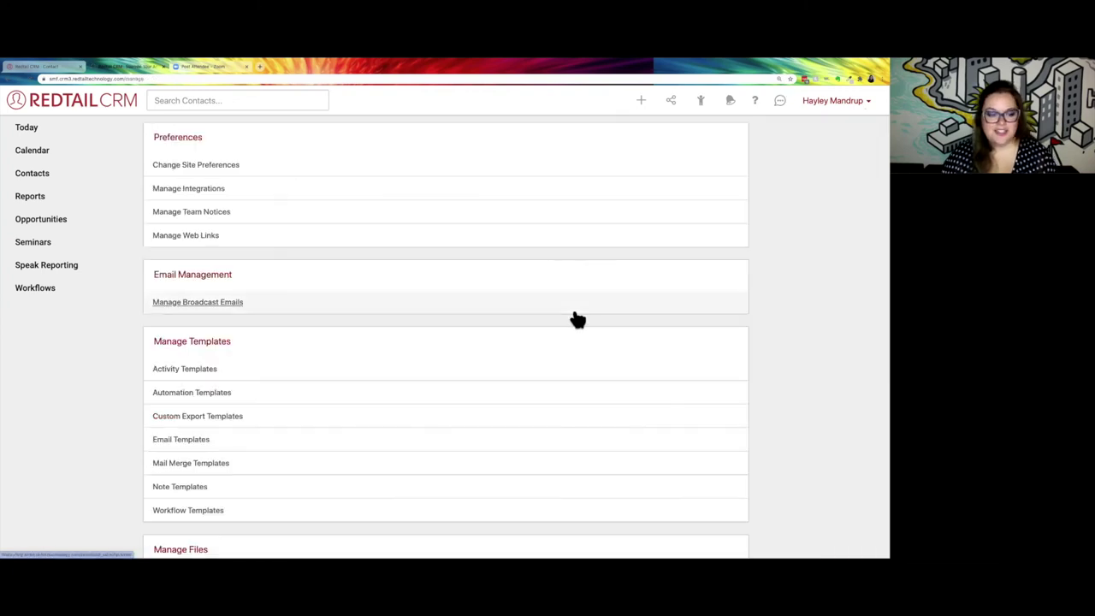
scroll(577, 319, "down", 2)
scroll(239, 497, "down", 1)
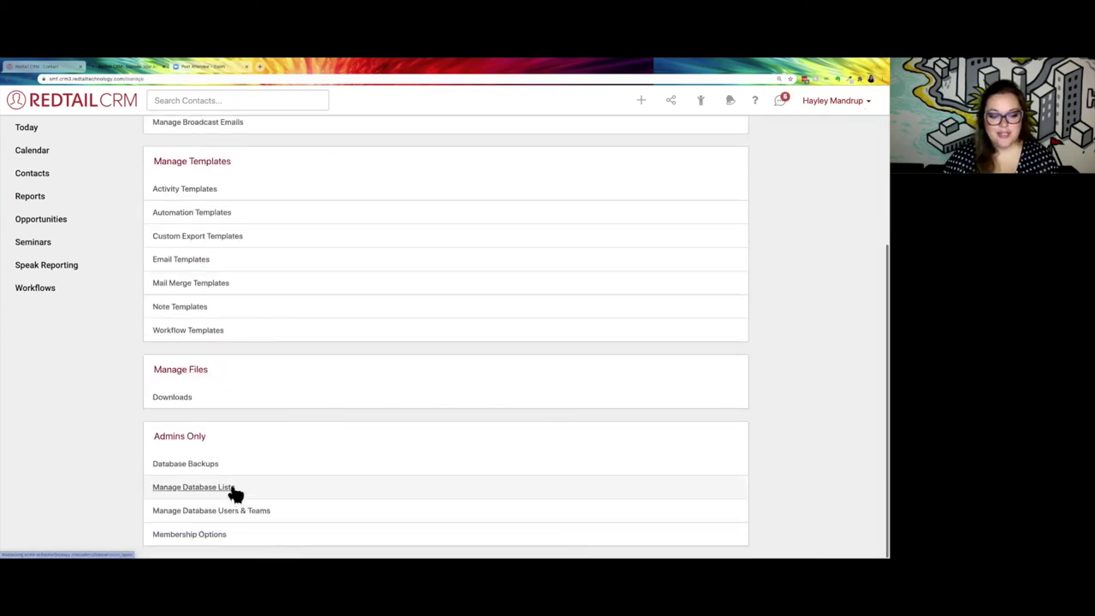
left_click(232, 488)
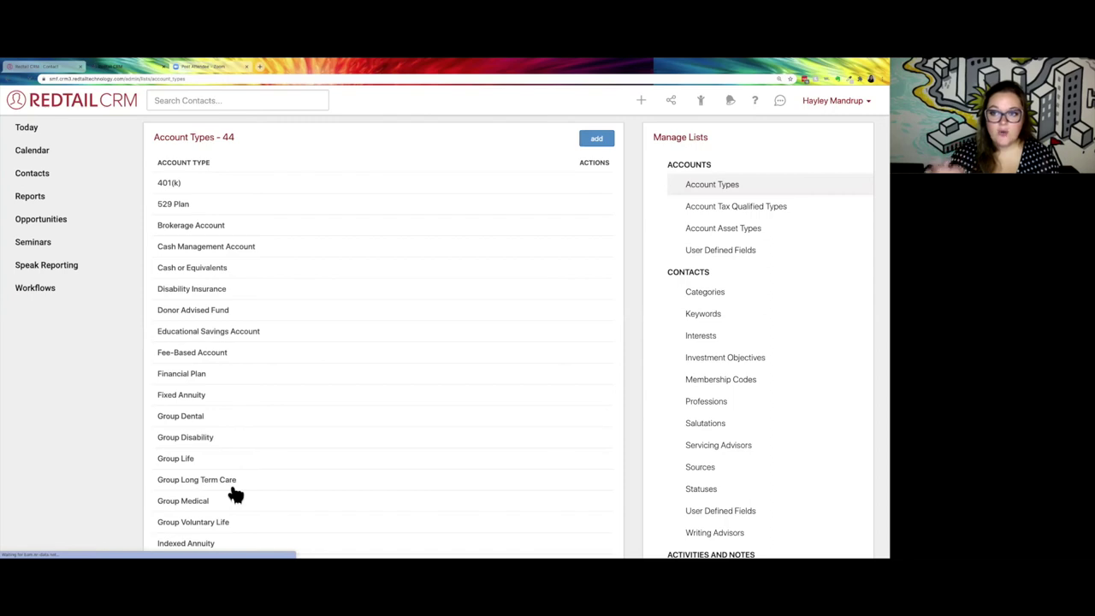
scroll(834, 339, "down", 1)
scroll(834, 339, "down", 1)
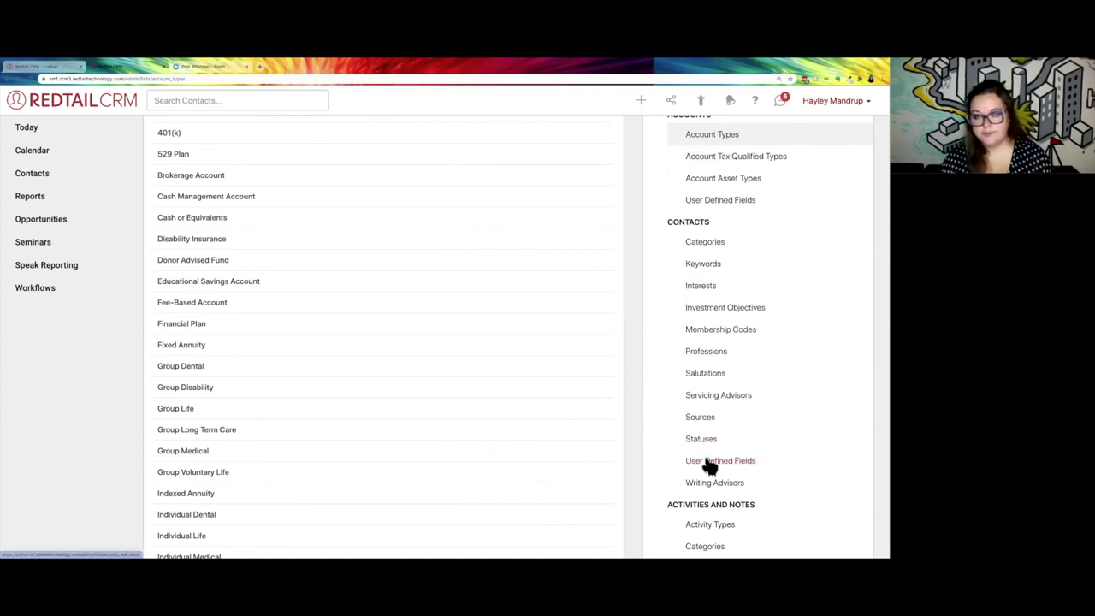
scroll(812, 312, "up", 3)
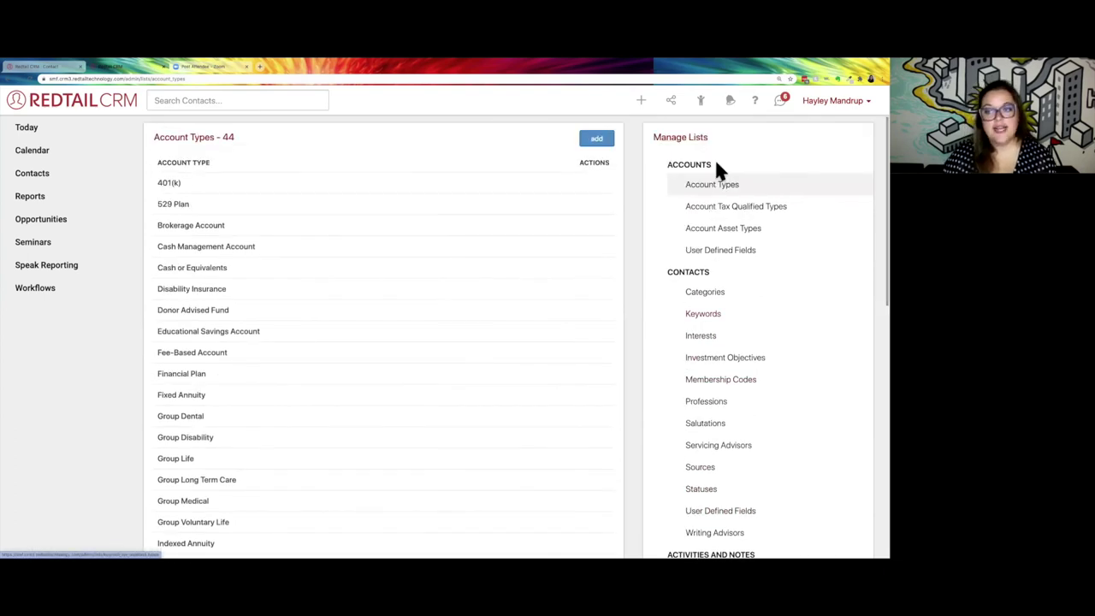
left_click_drag(706, 163, 667, 166)
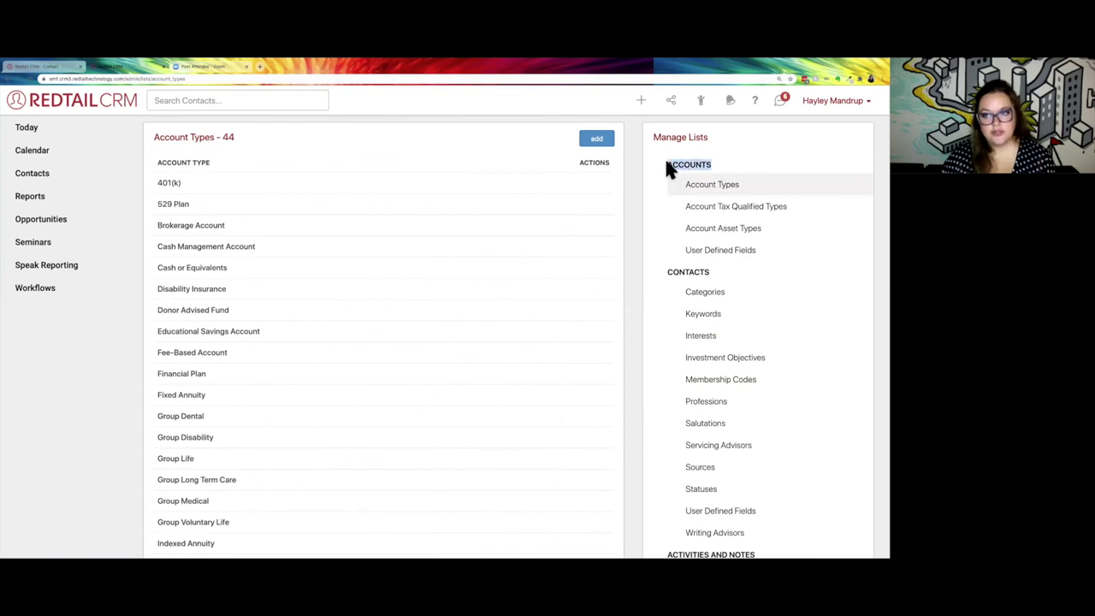
left_click(708, 253)
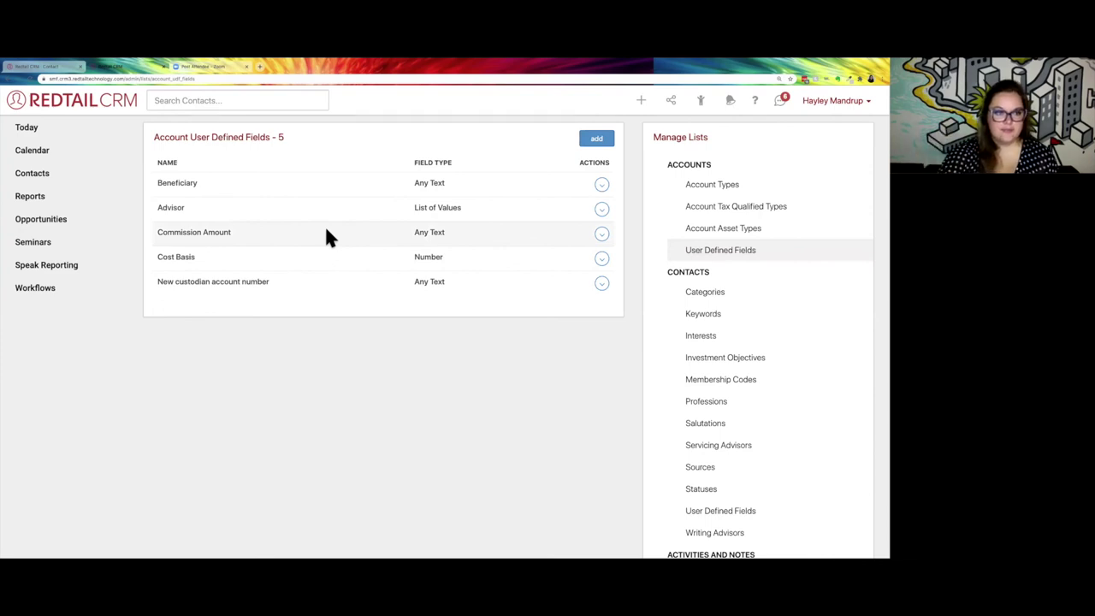
- Start a new account user defined field named 'Rep Code'
left_click_drag(199, 183, 159, 183)
left_click(196, 176)
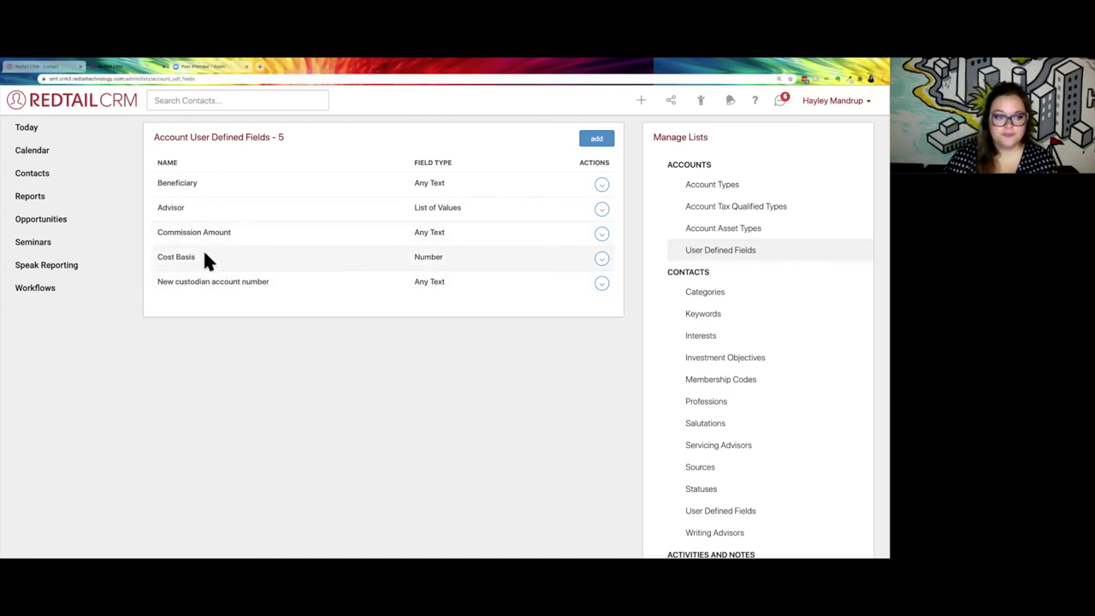
left_click_drag(232, 233, 156, 233)
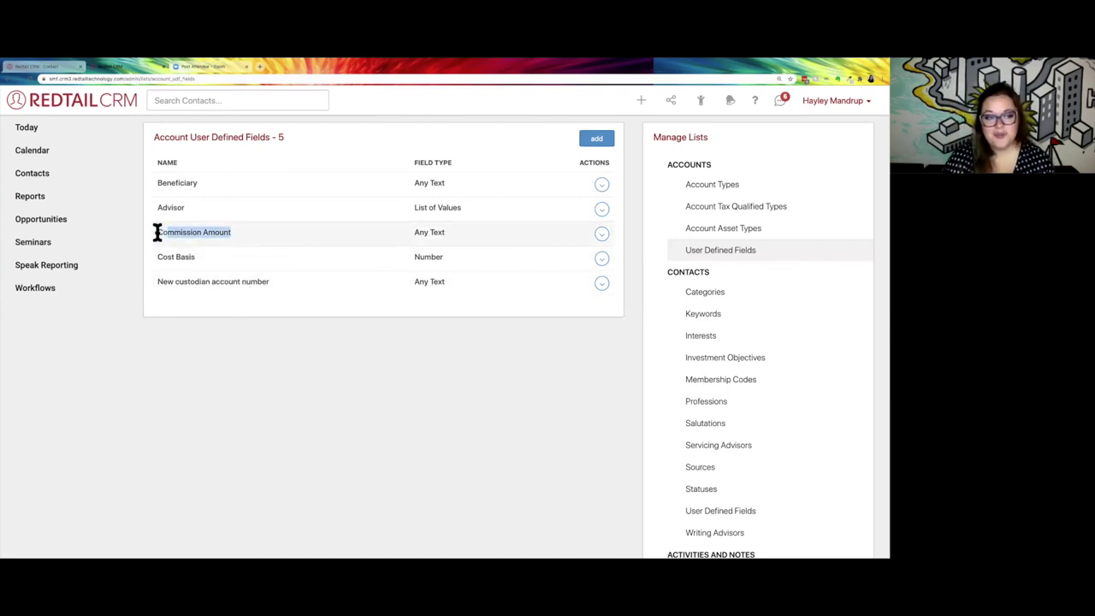
left_click(185, 210)
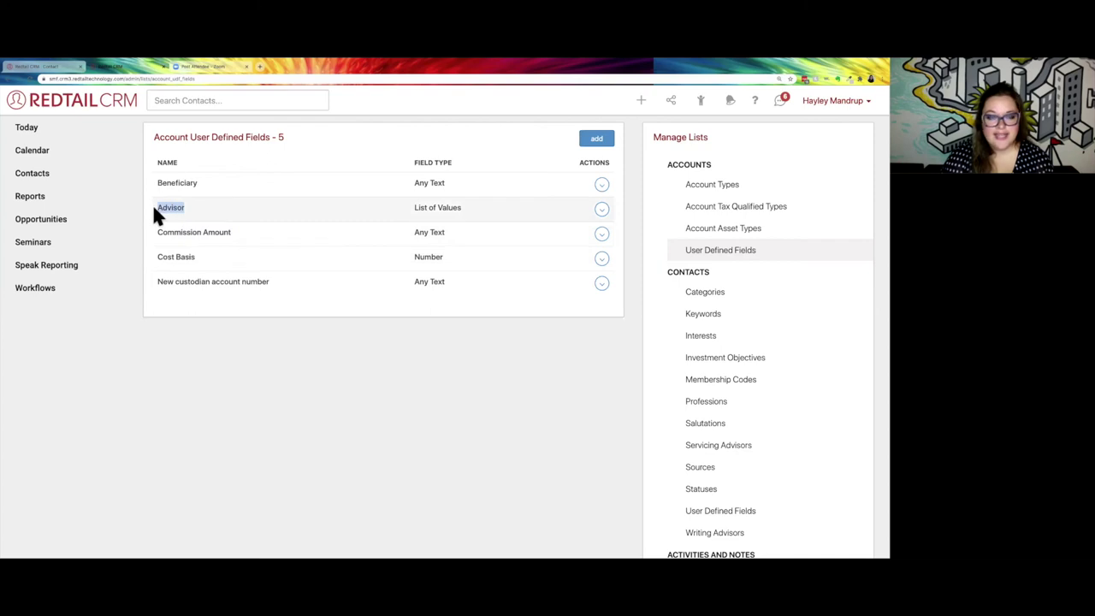
left_click(610, 142)
left_click(325, 166)
type("Rep Code")
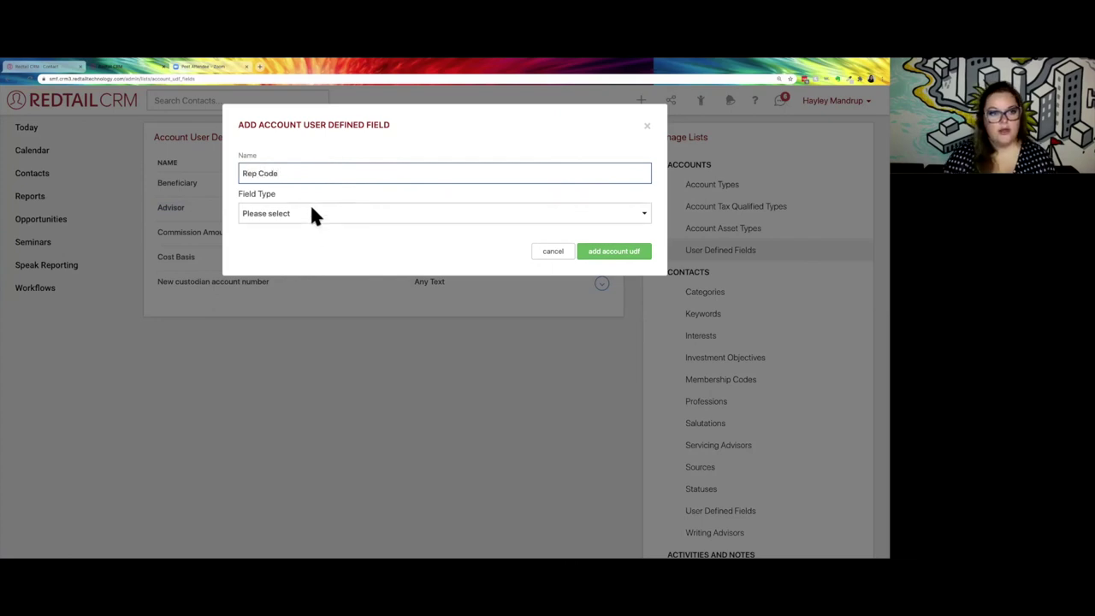
- Make Rep Code a List of Values with entries '3rqw' and 'ewrw', and save it
left_click(313, 214)
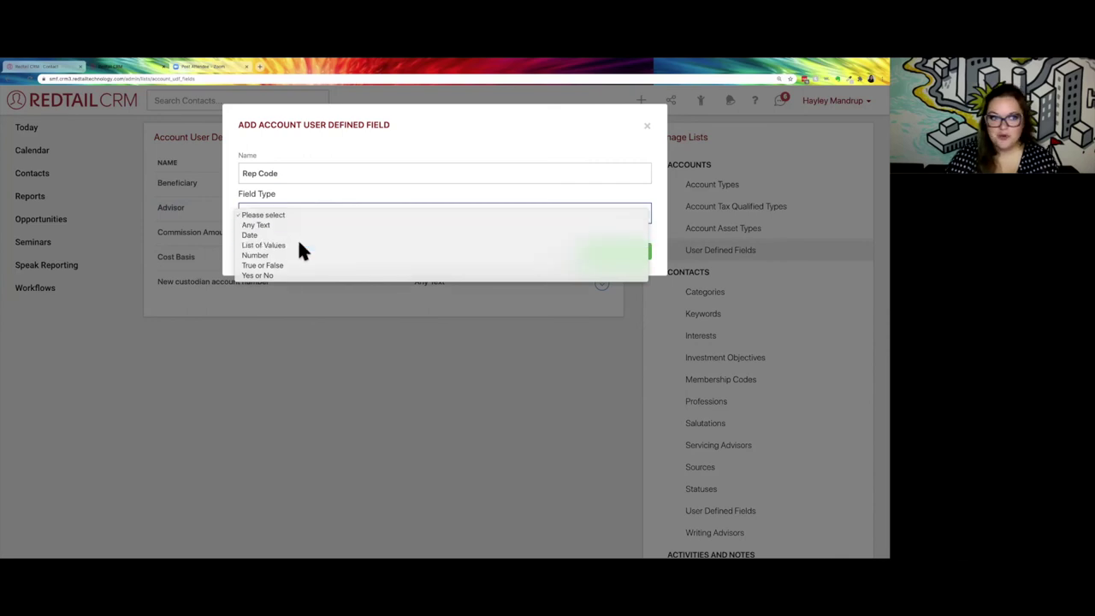
left_click(299, 246)
left_click(269, 267)
left_click(320, 286)
type("3rqw")
left_click(264, 310)
left_click(340, 326)
type("ewrw")
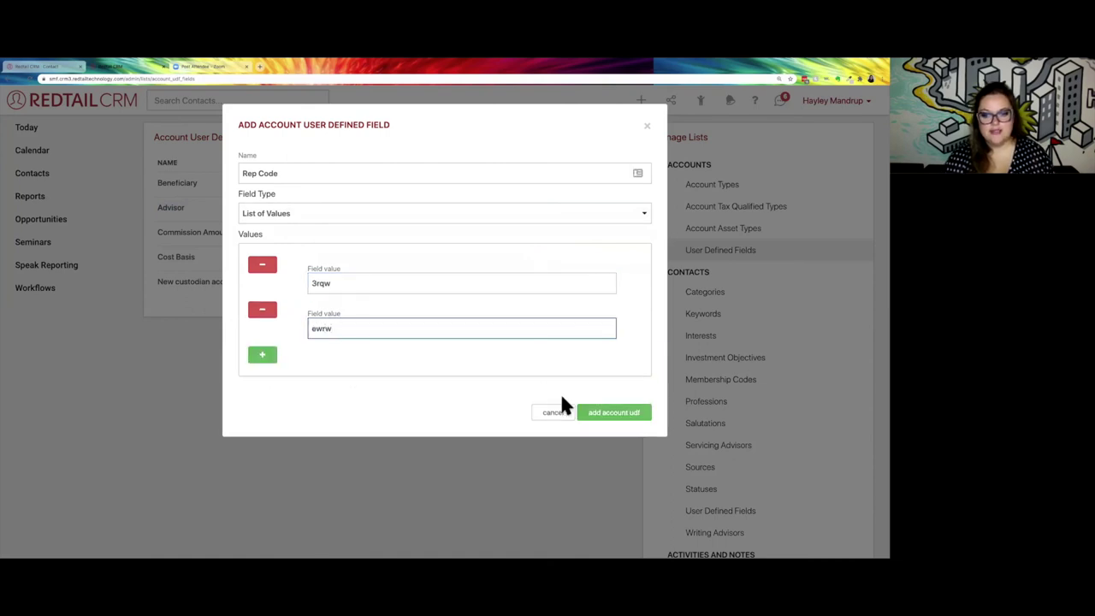
left_click(597, 413)
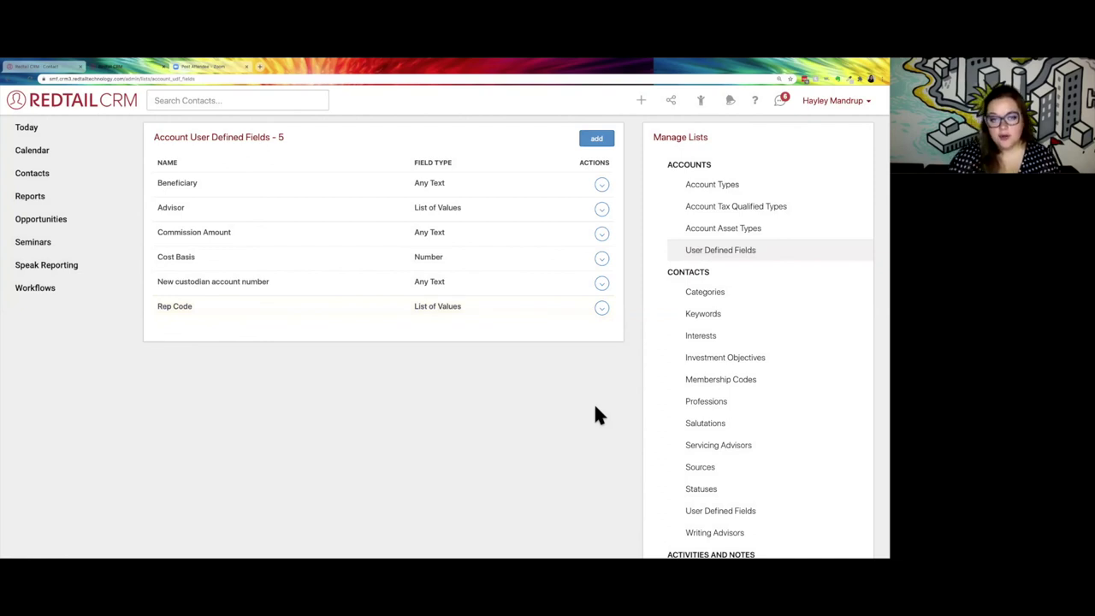
- Open the Reports page and scroll down toward the UDF Reports section
left_click(45, 202)
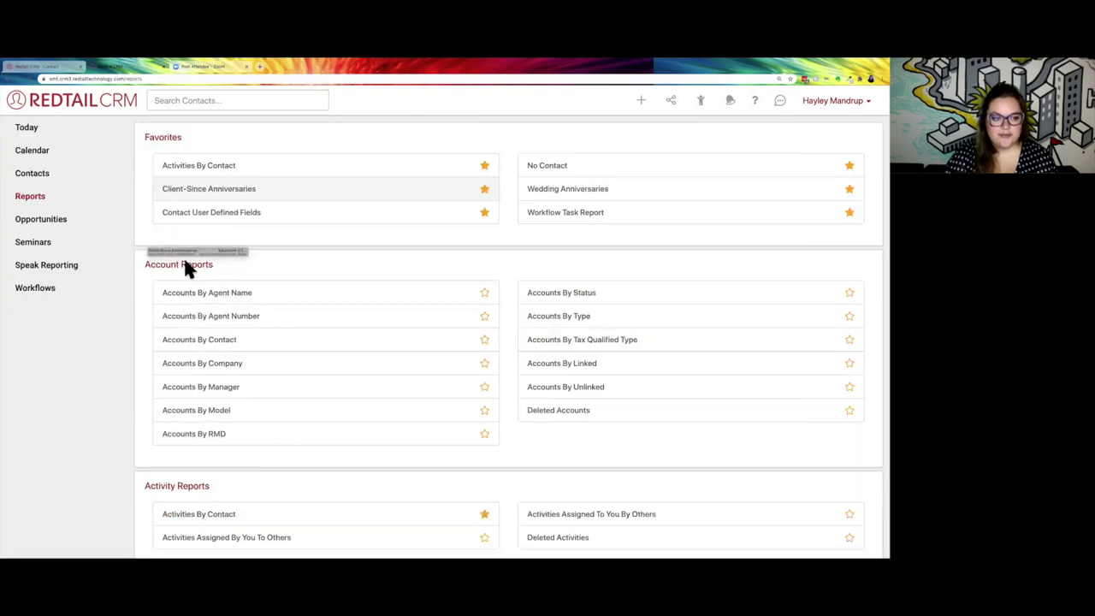
left_click_drag(148, 265, 214, 265)
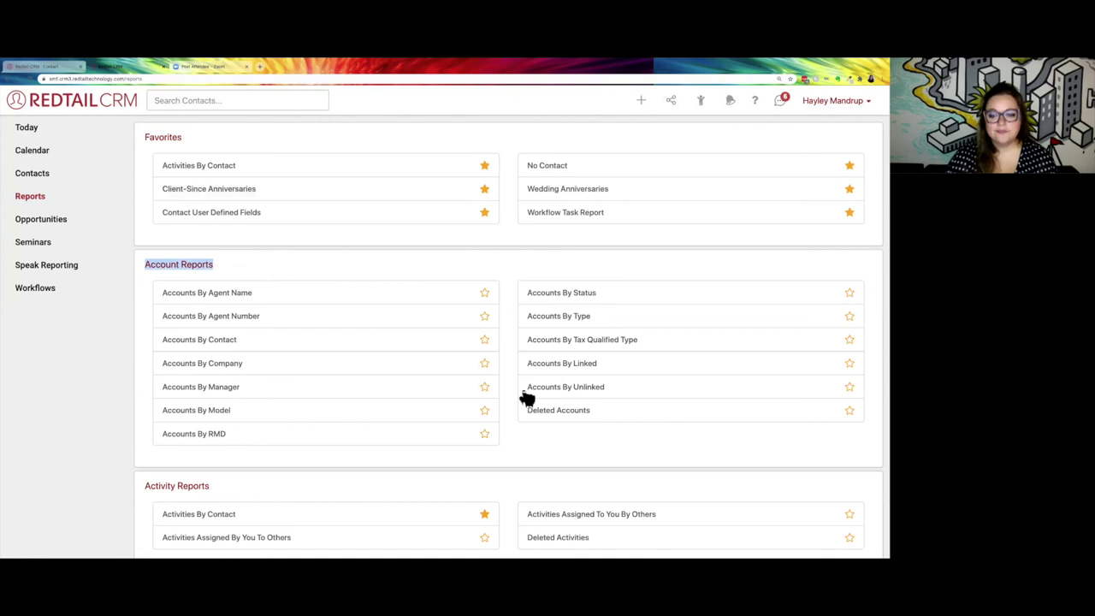
scroll(585, 436, "down", 15)
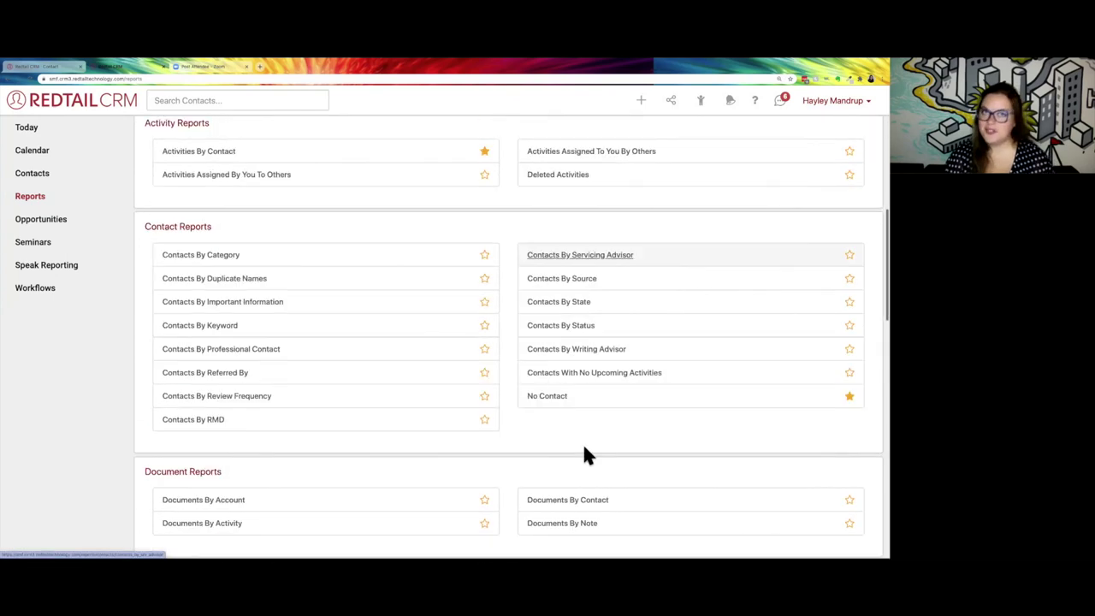